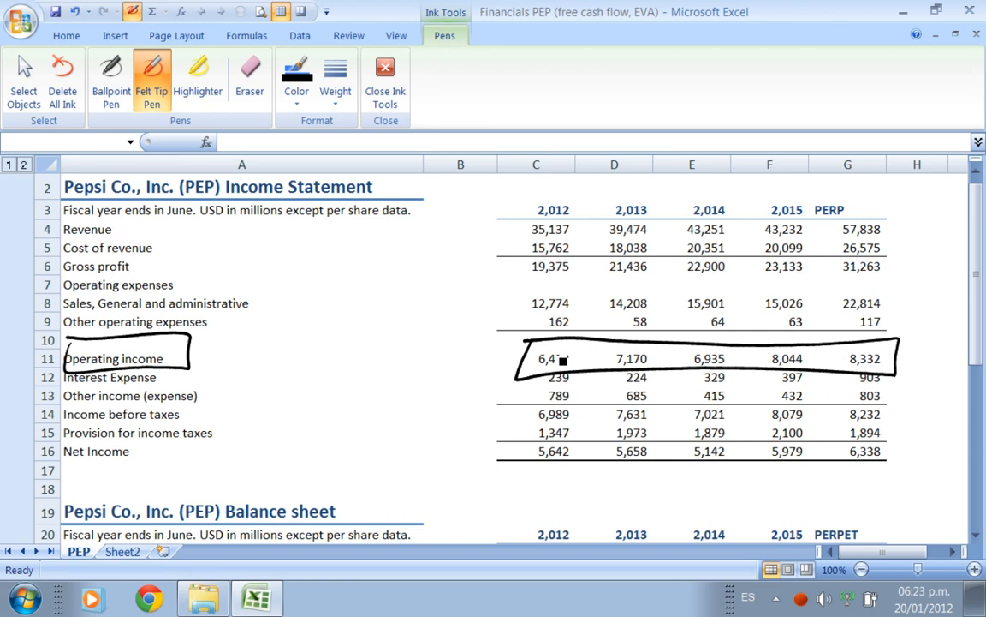
Handwrite "EBIT" in black felt tip ink beside the Operating income label in row 11
mouse_move(208, 346)
left_mouse_down()
mouse_move(211, 361)
mouse_move(213, 352)
left_mouse_up()
left_click_drag(218, 347, 215, 359)
mouse_move(217, 347)
left_mouse_down()
mouse_move(227, 358)
mouse_move(216, 361)
left_mouse_up()
mouse_move(234, 352)
left_mouse_down()
mouse_move(233, 364)
mouse_move(253, 346)
left_mouse_up()
left_click_drag(246, 348, 244, 361)
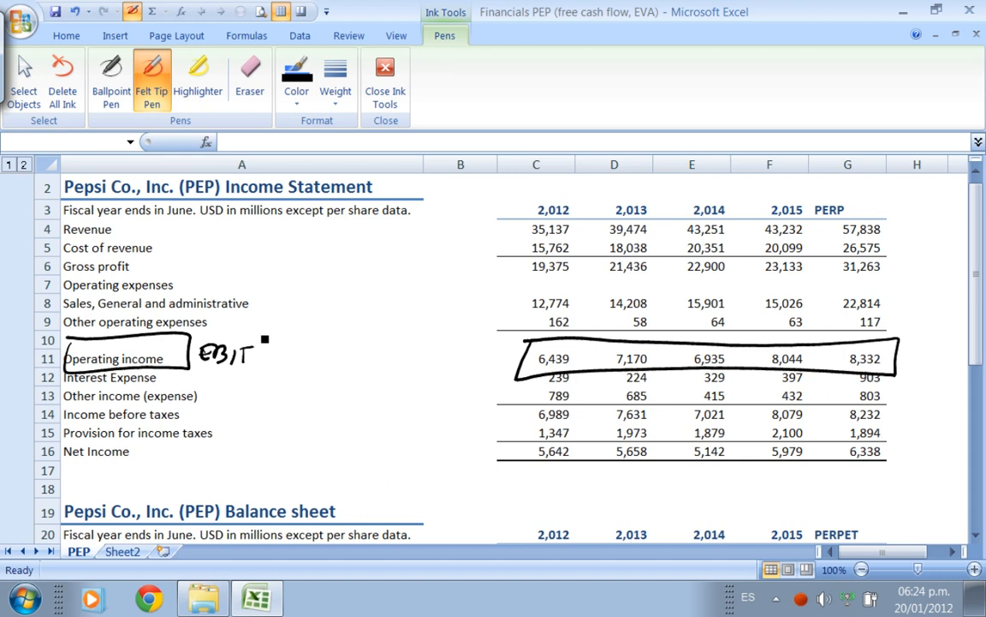
Erase the handwritten EBIT note and the box around the Operating income label, and switch back to the felt tip pen
left_click(249, 82)
left_click_drag(202, 351, 249, 352)
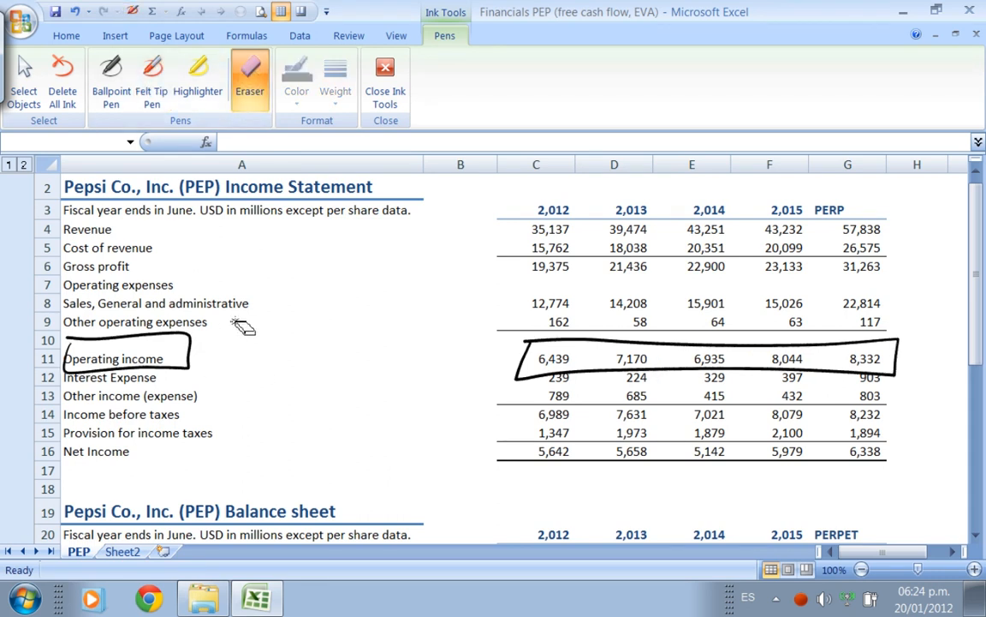
left_click(192, 362)
left_click(151, 81)
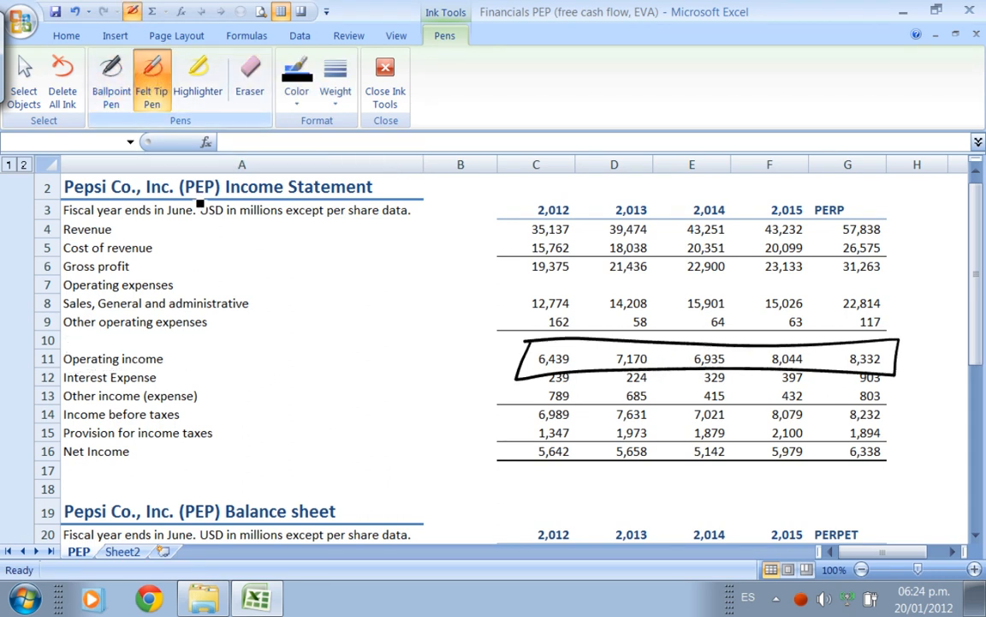
Handwrite "x (1-t) = NOPAT" in black ink right after the Operating income label
left_click_drag(170, 370, 183, 386)
mouse_move(183, 370)
left_mouse_down()
mouse_move(171, 387)
mouse_move(190, 341)
mouse_move(181, 364)
mouse_move(168, 364)
left_mouse_up()
left_click(249, 81)
left_click(152, 81)
mouse_move(195, 343)
left_mouse_down()
mouse_move(196, 369)
mouse_move(219, 356)
left_mouse_up()
mouse_move(227, 340)
left_mouse_down()
mouse_move(236, 366)
mouse_move(239, 352)
mouse_move(245, 369)
mouse_move(267, 357)
left_mouse_up()
mouse_move(259, 363)
left_mouse_down()
mouse_move(293, 348)
mouse_move(300, 364)
mouse_move(311, 353)
left_mouse_up()
mouse_move(317, 352)
left_mouse_down()
mouse_move(330, 360)
mouse_move(319, 361)
mouse_move(340, 349)
left_mouse_up()
mouse_move(340, 349)
left_mouse_down()
mouse_move(349, 369)
mouse_move(370, 345)
left_mouse_up()
left_click_drag(360, 347, 359, 369)
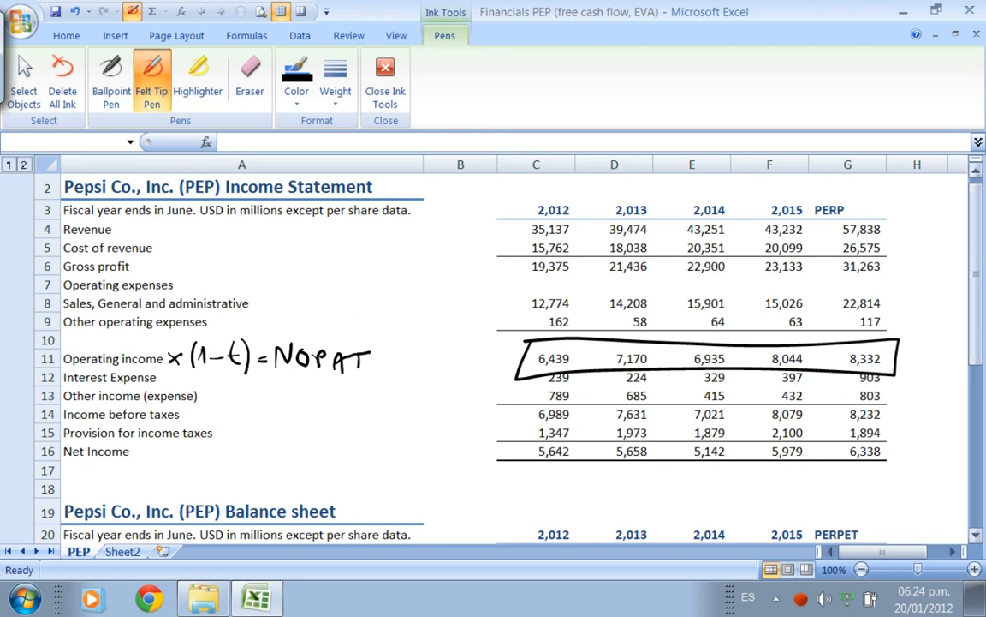
Draw a box around the Total assets values in row 36 of the balance sheet and circle the Total assets label
left_click_drag(977, 223, 983, 375)
mouse_move(520, 505)
left_mouse_down()
mouse_move(856, 524)
mouse_move(775, 503)
mouse_move(505, 496)
left_mouse_up()
mouse_move(136, 511)
left_mouse_down()
mouse_move(133, 502)
mouse_move(151, 515)
left_mouse_up()
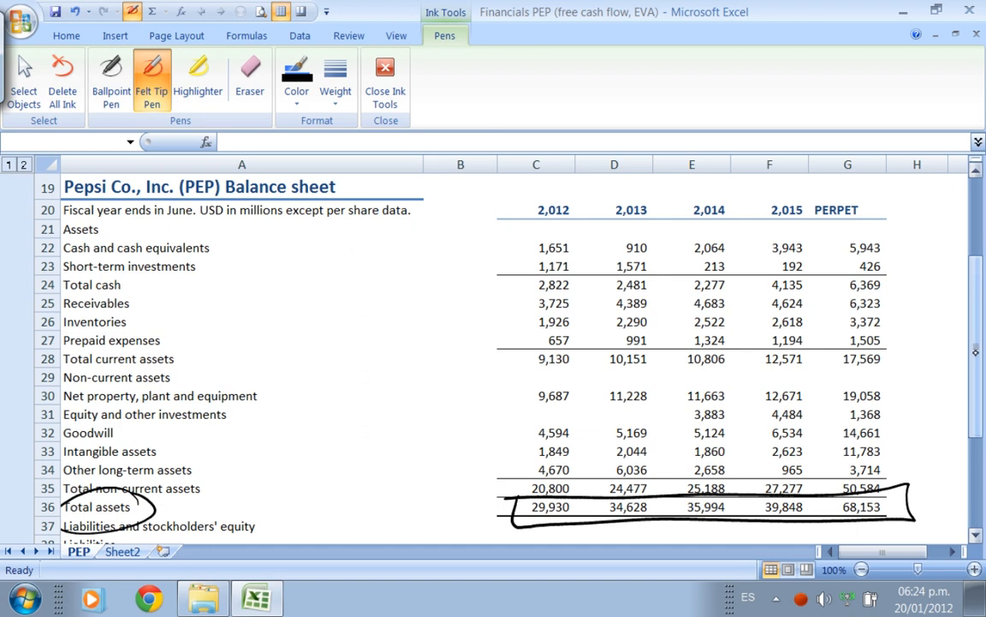
Draw an arrow from the circled Total assets label to the handwritten word "CAPITAL"
mouse_move(152, 511)
left_mouse_down()
mouse_move(203, 513)
mouse_move(199, 520)
left_mouse_up()
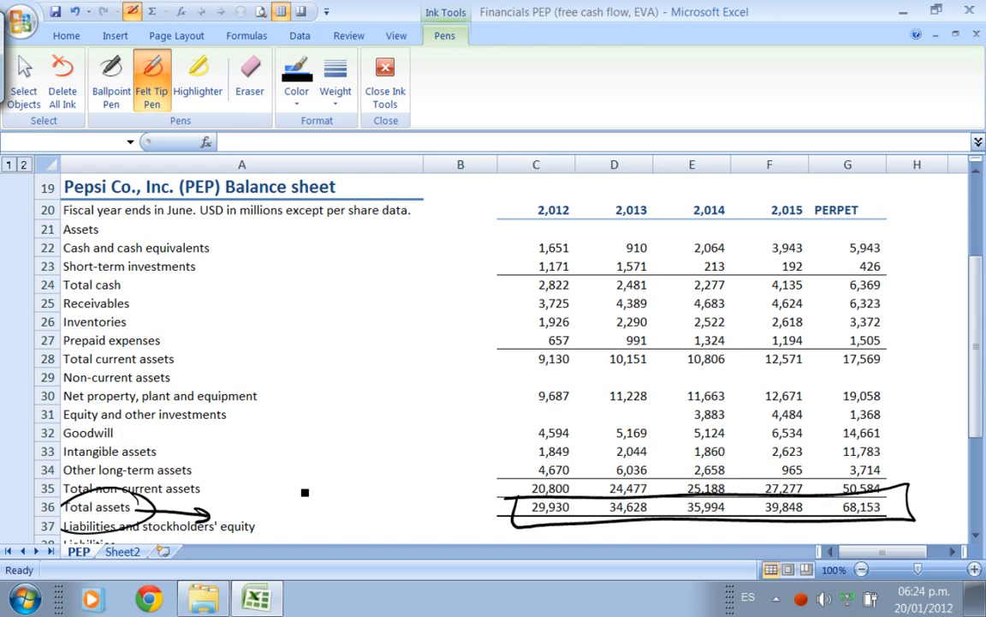
left_click_drag(240, 499, 230, 515)
mouse_move(244, 515)
left_mouse_down()
mouse_move(251, 502)
mouse_move(274, 515)
mouse_move(292, 500)
left_mouse_up()
left_click_drag(284, 500, 284, 514)
left_click_drag(293, 514, 304, 508)
left_click_drag(309, 500, 318, 515)
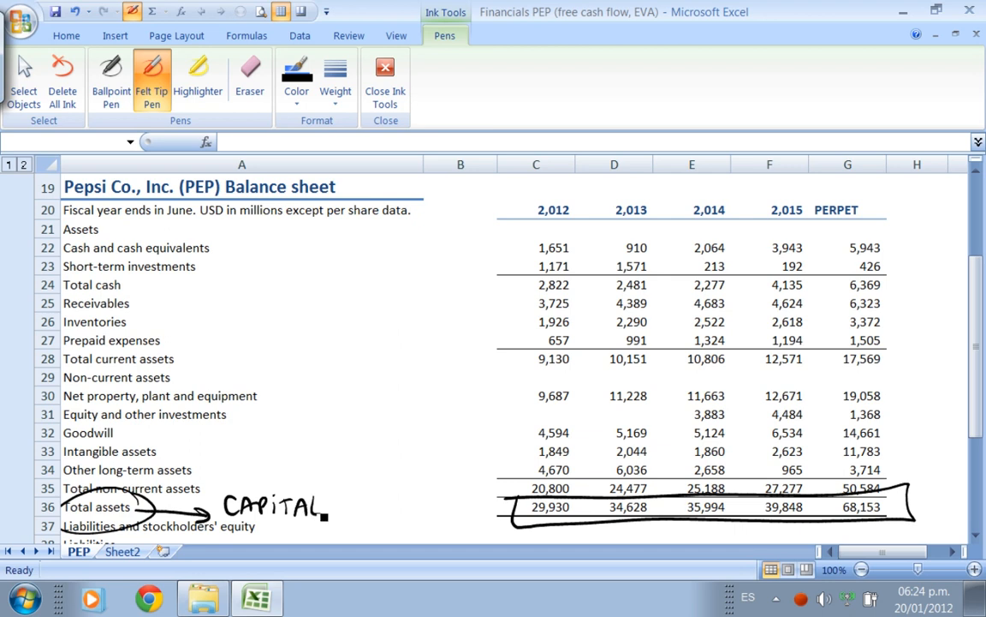
Sketch a balance sheet box over columns A and B, split into three sections labelled A, P and PN
mouse_move(364, 347)
left_mouse_down()
mouse_move(361, 441)
mouse_move(417, 337)
mouse_move(373, 337)
mouse_move(416, 431)
left_mouse_up()
left_click_drag(418, 373, 465, 373)
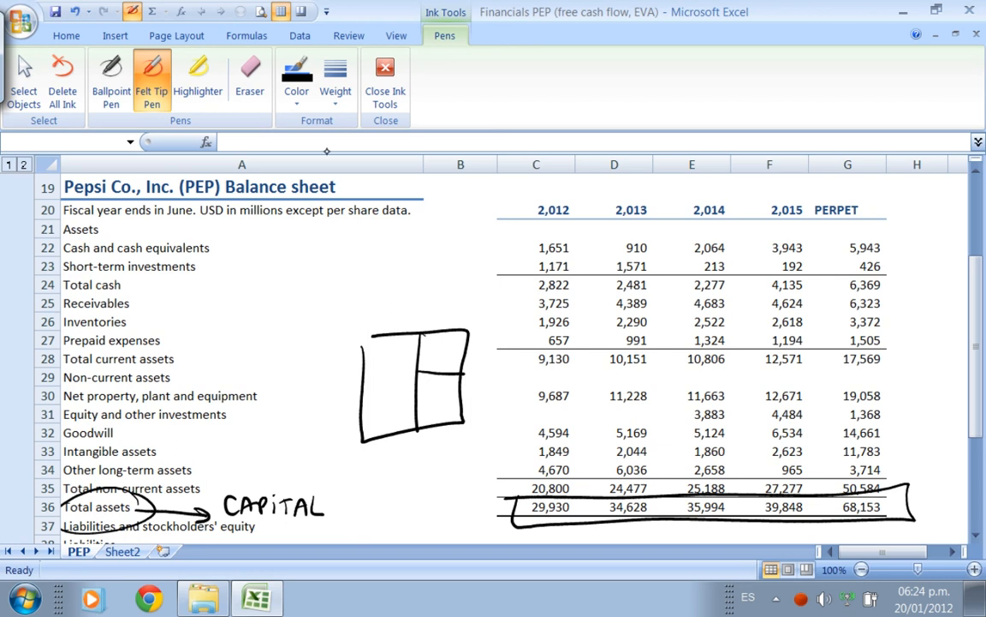
left_click_drag(380, 377, 395, 375)
left_click_drag(382, 368, 392, 368)
left_click_drag(432, 339, 433, 359)
left_click_drag(433, 340, 434, 351)
left_click_drag(423, 395, 423, 413)
mouse_move(424, 395)
left_mouse_down()
mouse_move(426, 404)
mouse_move(445, 394)
left_mouse_up()
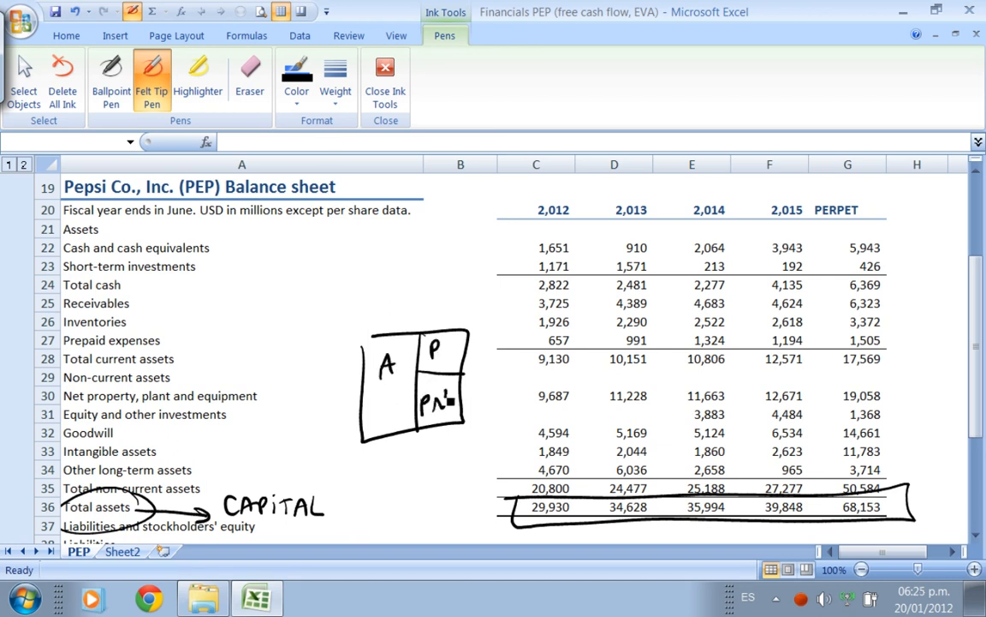
Hatch the A section of the sketched box in red ink and label it "USA"
left_click(296, 86)
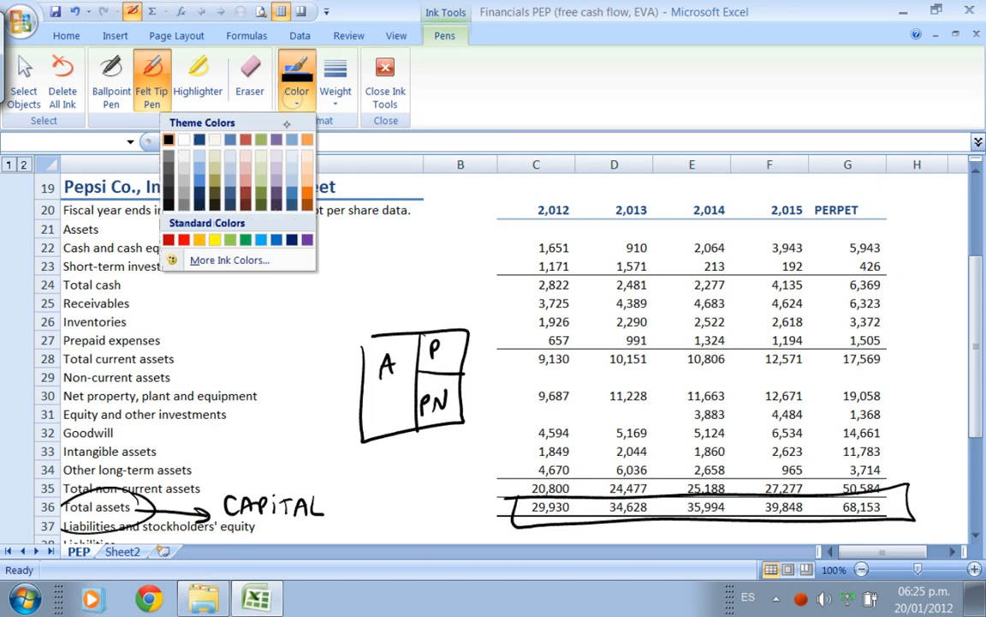
left_click(183, 239)
left_click_drag(374, 337, 363, 375)
mouse_move(409, 337)
left_mouse_down()
mouse_move(368, 392)
mouse_move(367, 411)
left_mouse_up()
left_click_drag(416, 377, 367, 428)
left_click_drag(417, 403, 379, 436)
mouse_move(417, 406)
left_mouse_down()
mouse_move(392, 434)
mouse_move(406, 432)
mouse_move(308, 438)
left_mouse_up()
mouse_move(320, 440)
left_mouse_down()
mouse_move(311, 452)
mouse_move(334, 457)
mouse_move(337, 444)
left_mouse_up()
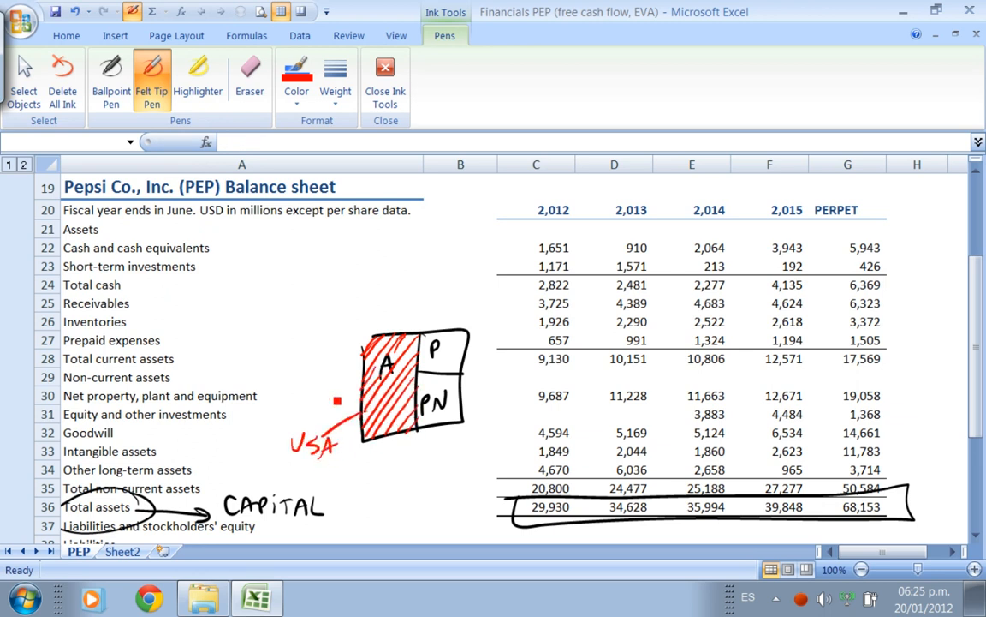
Hatch the PN section in green ink with the label "LATAM", and circle the P section
left_click(296, 103)
left_click(218, 233)
mouse_move(431, 389)
left_mouse_down()
mouse_move(421, 377)
mouse_move(454, 400)
mouse_move(445, 423)
mouse_move(468, 438)
mouse_move(460, 467)
mouse_move(521, 455)
mouse_move(526, 462)
left_mouse_up()
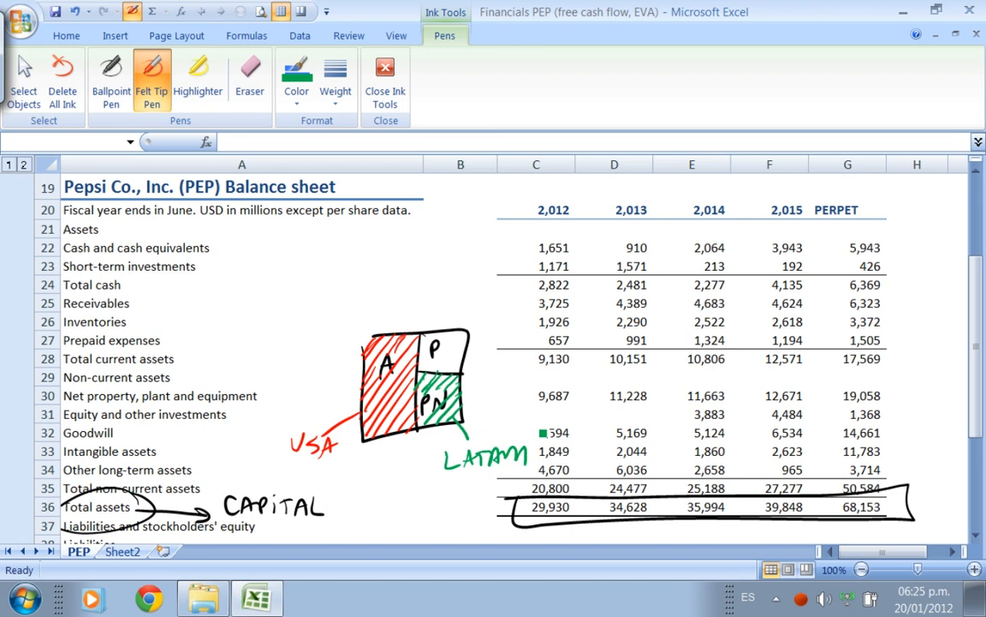
left_click_drag(426, 318, 471, 328)
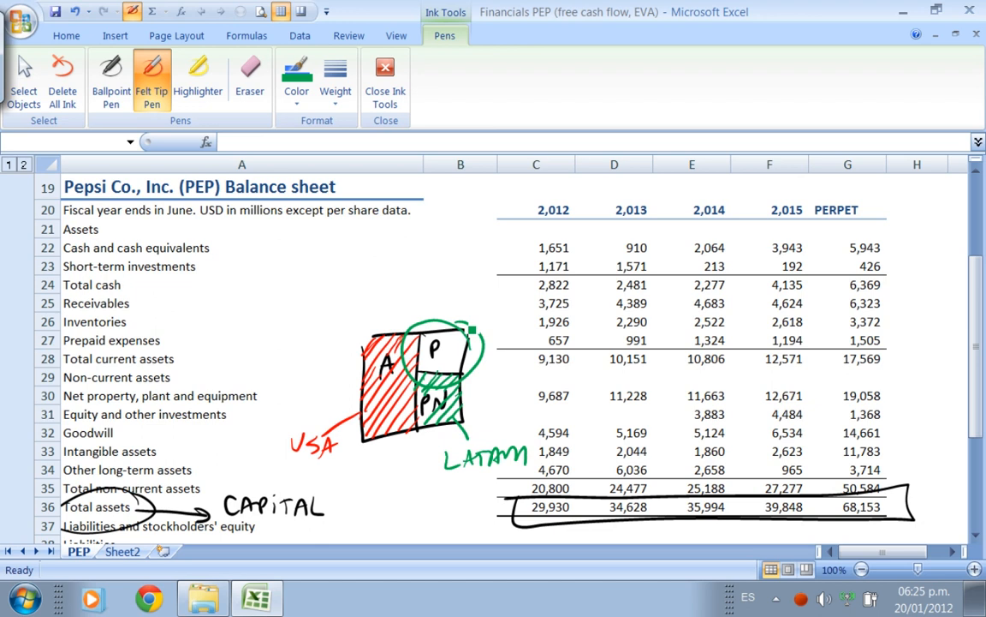
Cross out the P and PN side of the sketch in green ink and underline Total assets and CAPITAL
left_click_drag(413, 277, 495, 494)
left_click_drag(501, 302, 395, 491)
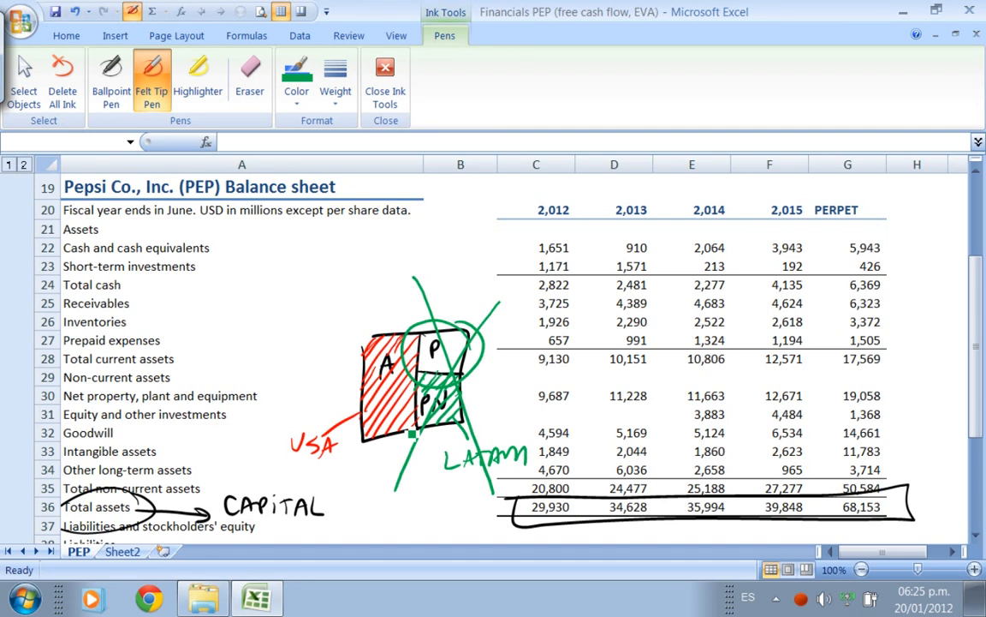
left_click_drag(70, 529, 343, 528)
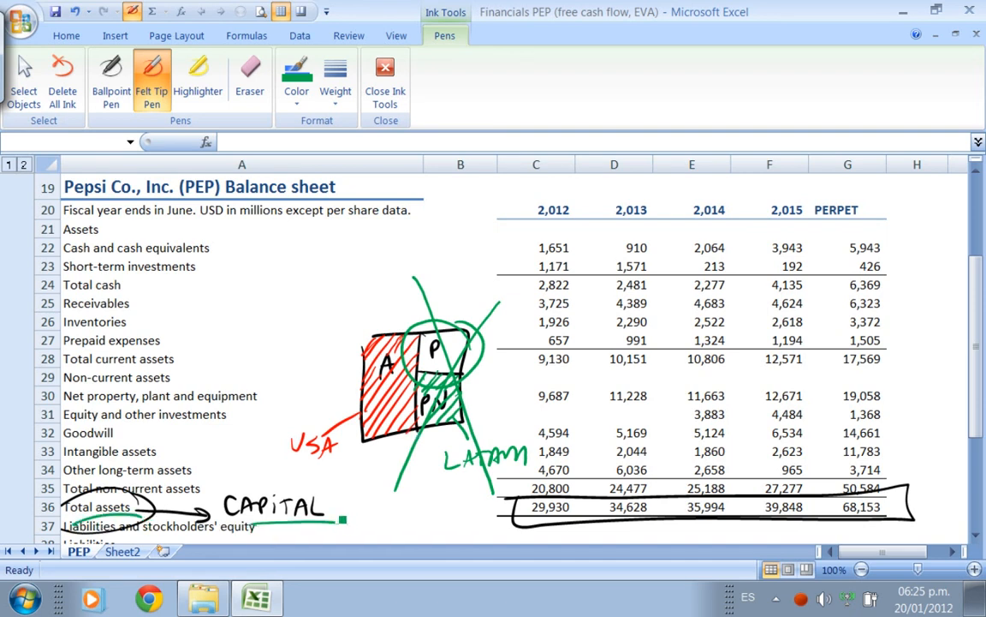
Delete all ink annotations in the workbook and close the ink tools
left_click(61, 79)
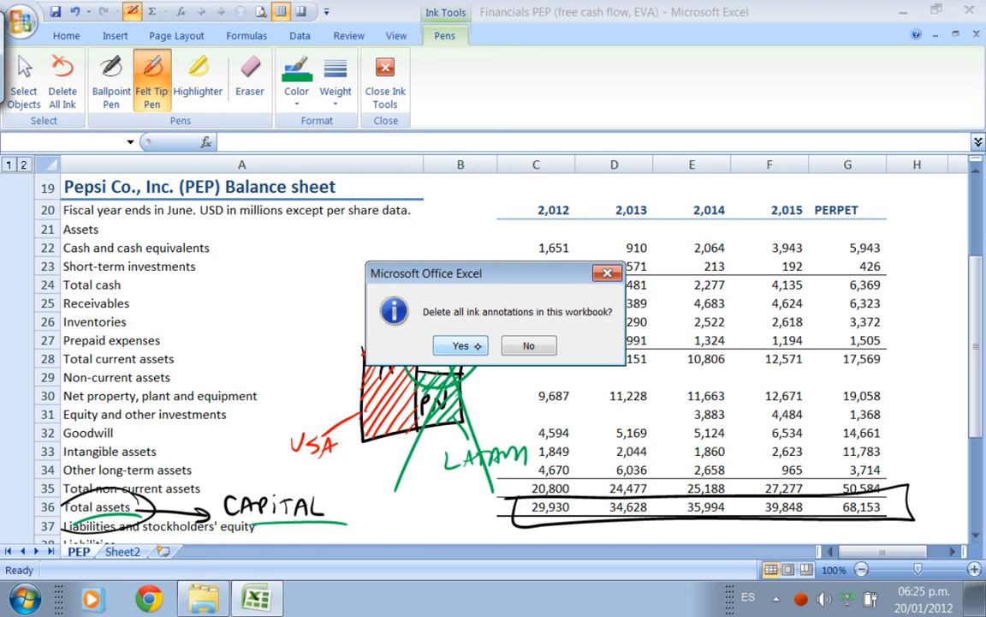
left_click(461, 346)
left_click(385, 81)
Expand the collapsed row group ending at row 81 and bring the EVA valuation section into view
left_click_drag(975, 346, 975, 408)
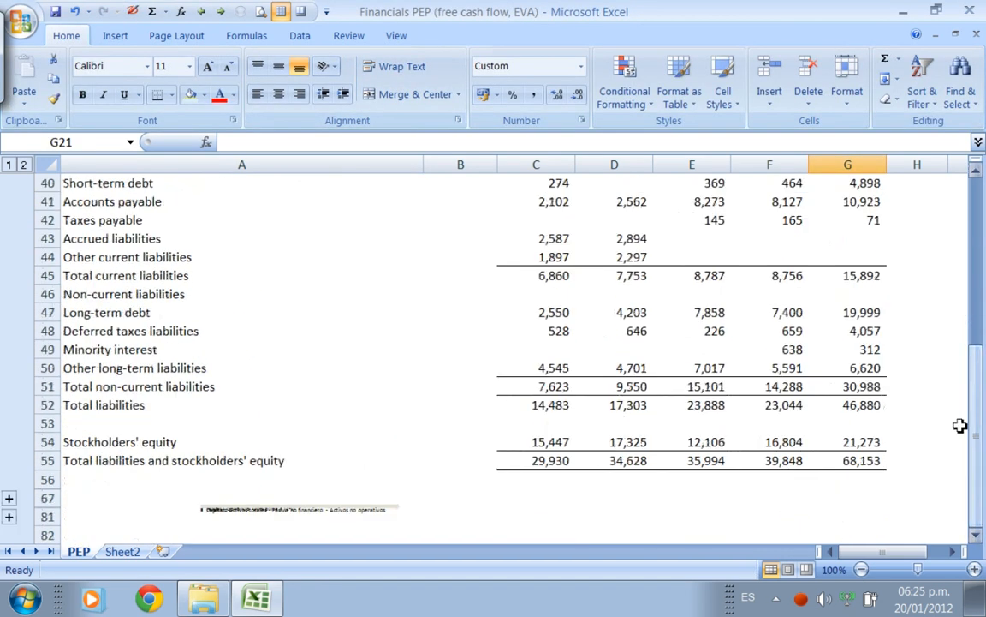
left_click(9, 518)
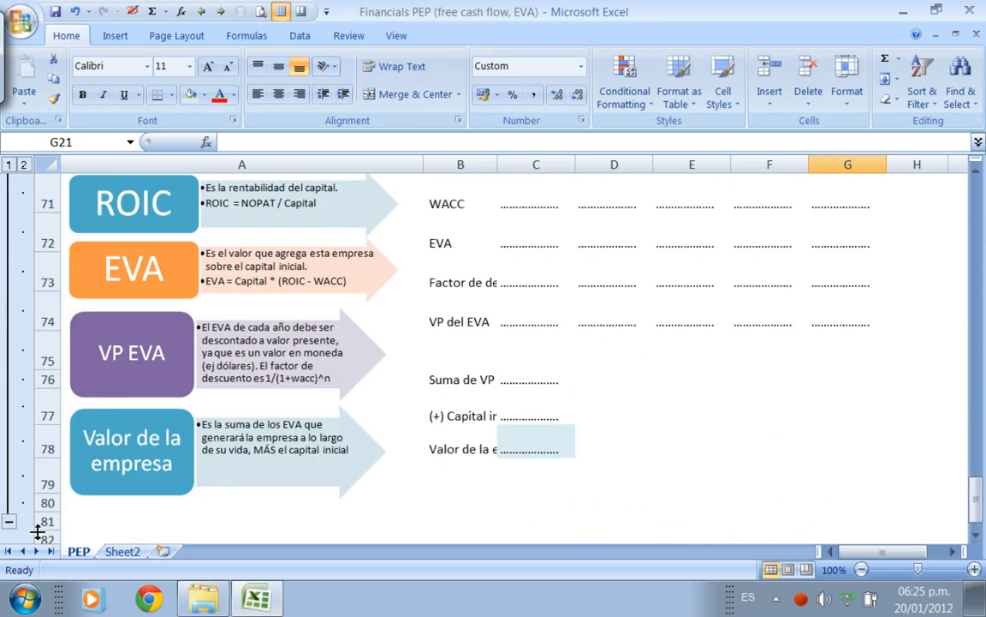
left_click_drag(975, 509, 976, 496)
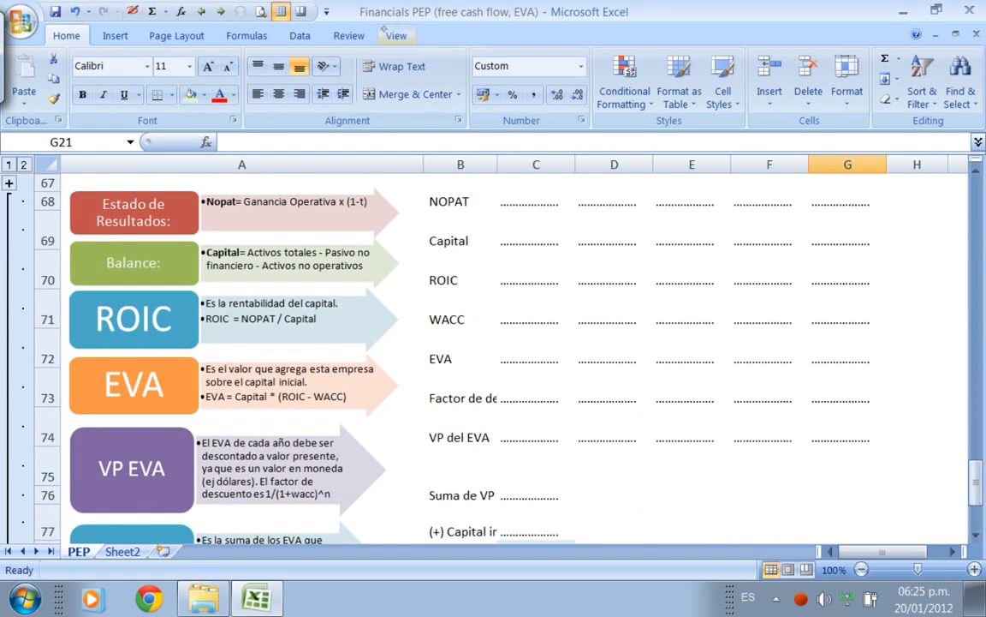
Restart inking with a black felt tip pen, draw an arrow on Estado de Resultados, and circle Nopat
left_click(132, 11)
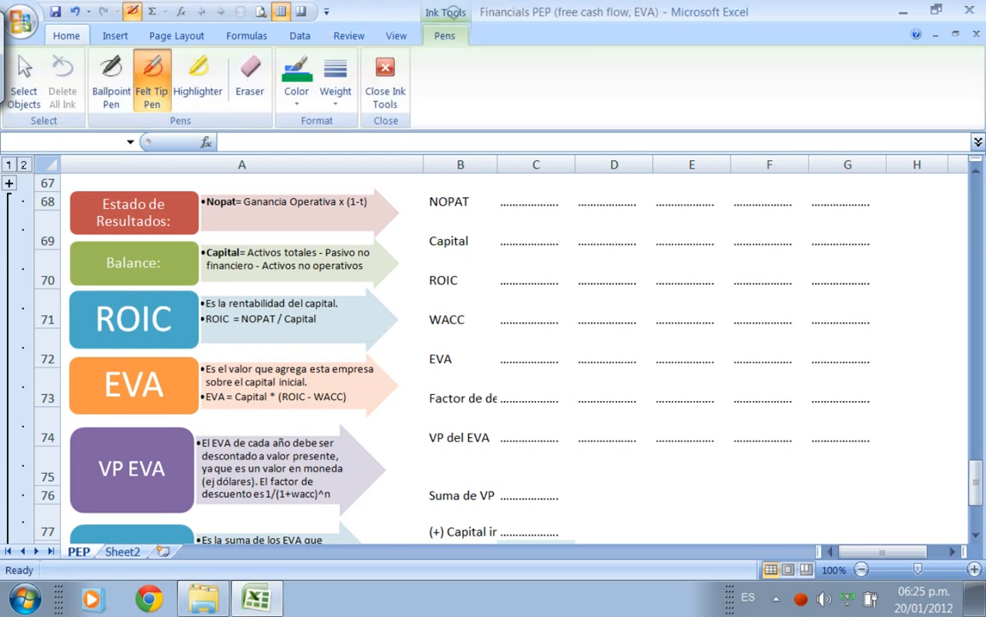
left_click(296, 81)
left_click(167, 141)
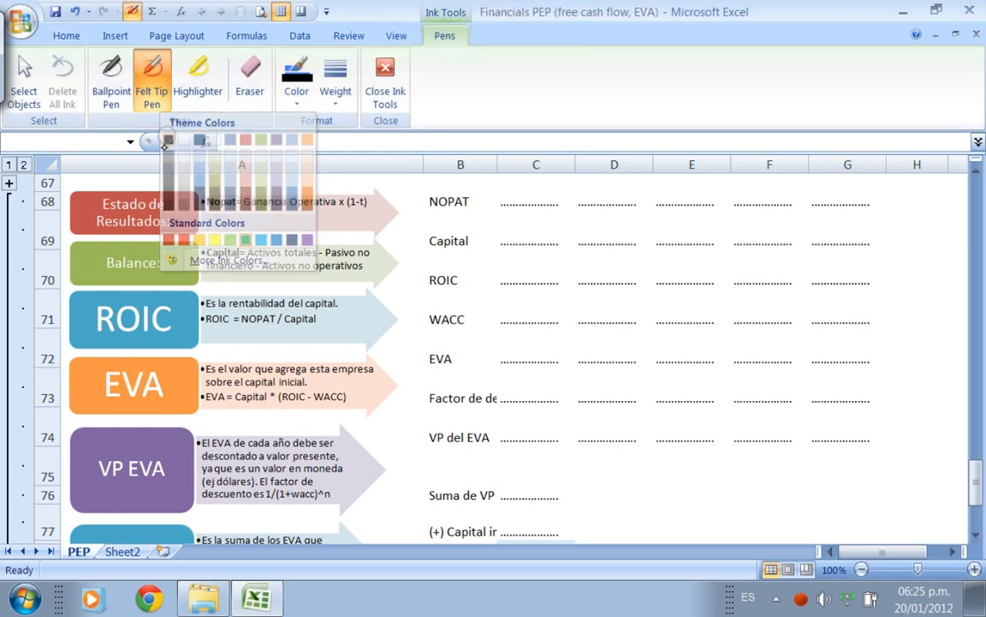
left_click_drag(70, 214, 101, 210)
mouse_move(90, 202)
left_mouse_down()
mouse_move(101, 207)
mouse_move(89, 224)
left_mouse_up()
mouse_move(245, 196)
left_mouse_down()
mouse_move(241, 209)
mouse_move(249, 183)
left_mouse_up()
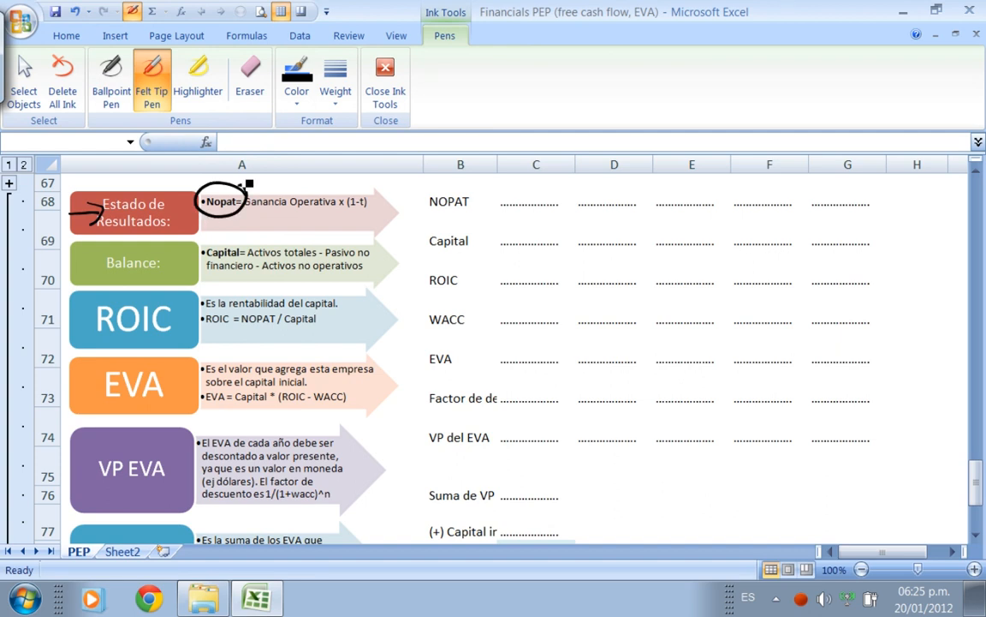
Draw an arrow on the Balance block and circle Capital, with a division line between Nopat and Capital
mouse_move(72, 267)
left_mouse_down()
mouse_move(101, 266)
mouse_move(97, 279)
left_mouse_up()
mouse_move(224, 242)
left_mouse_down()
mouse_move(199, 253)
mouse_move(241, 254)
left_mouse_up()
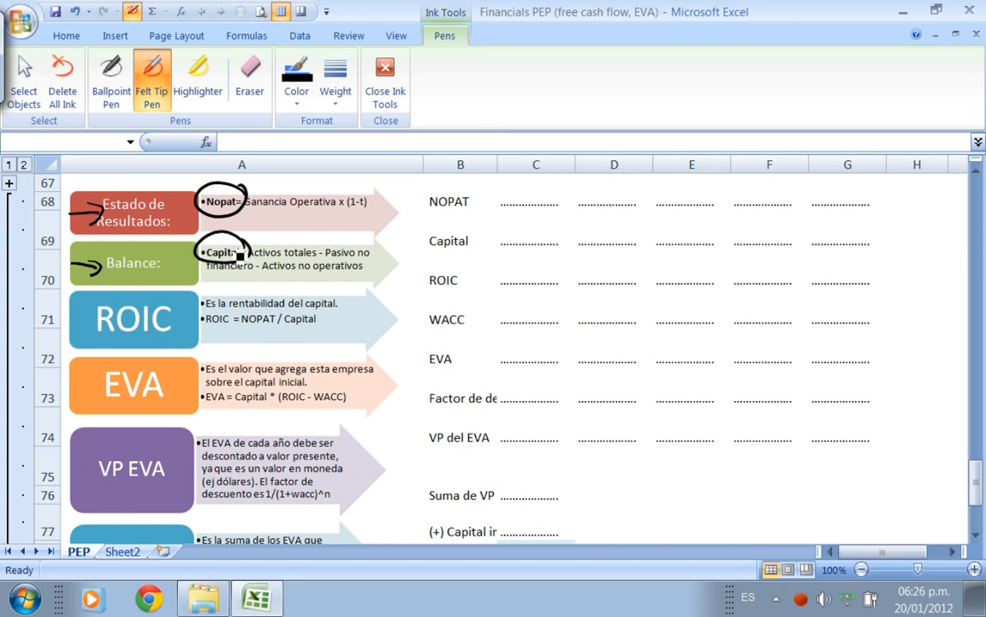
left_click_drag(185, 225, 255, 226)
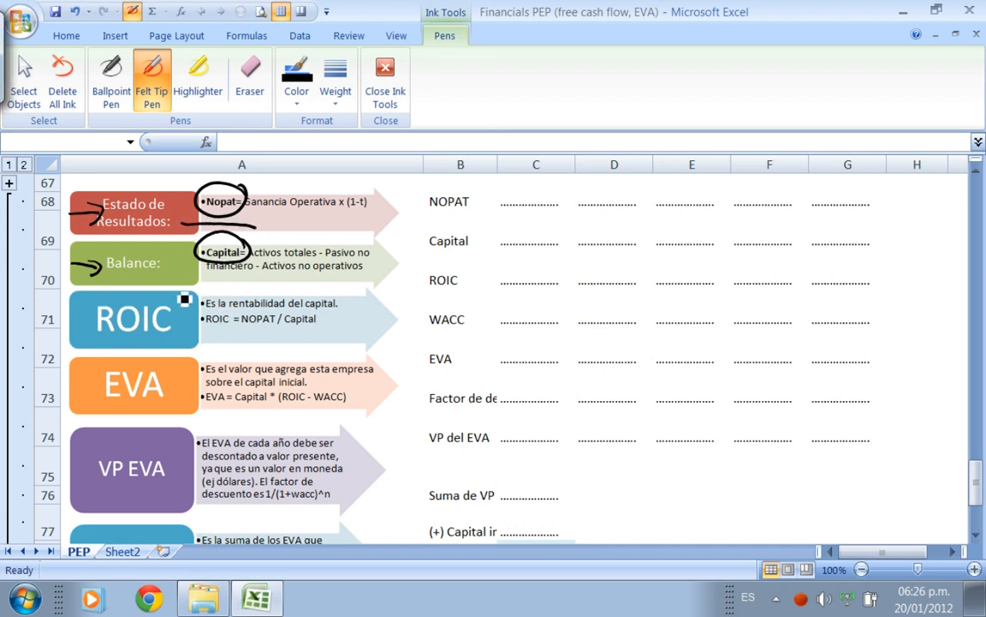
Draw an equals sign before the ROIC heading, then circle ROIC and underline NOPAT and Capital in its formula
left_click_drag(79, 326, 99, 323)
mouse_move(235, 310)
left_mouse_down()
mouse_move(202, 337)
mouse_move(232, 316)
left_mouse_up()
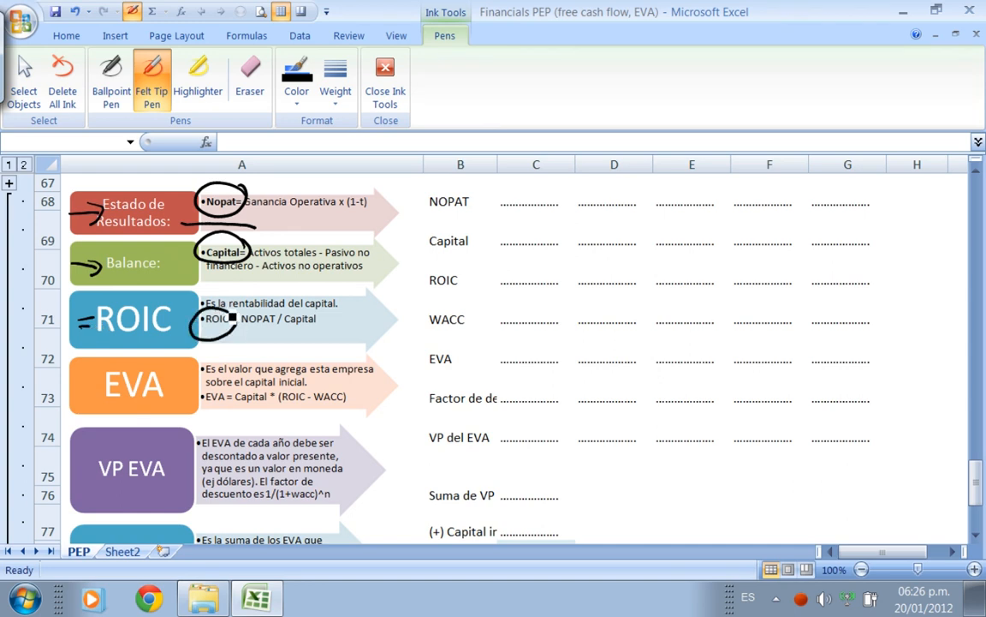
left_click_drag(240, 324, 302, 336)
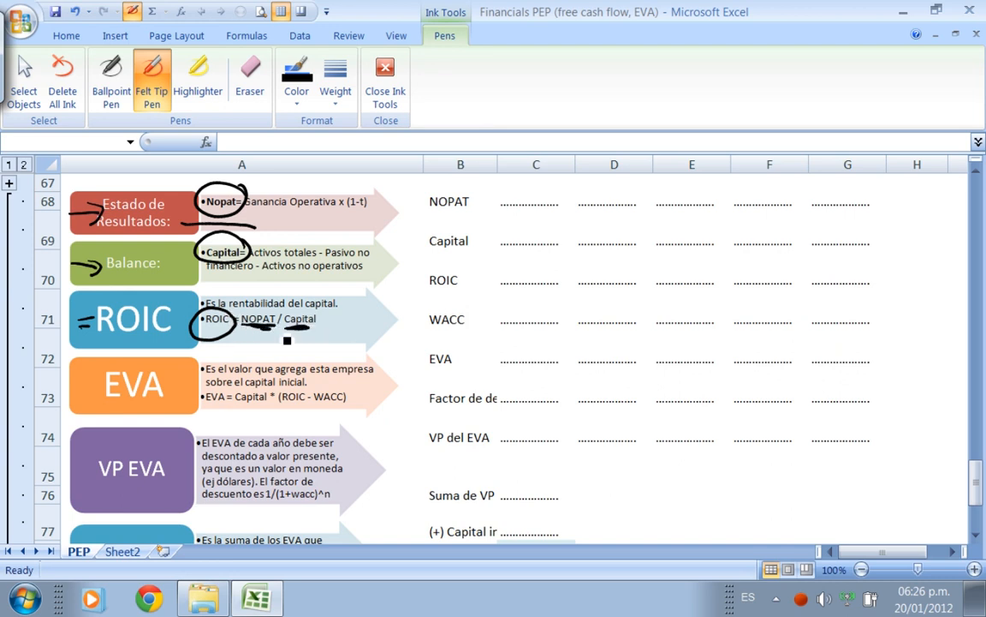
Handwrite the example calculation "30/1000 = 3%" beside the ROIC formula
mouse_move(363, 313)
left_mouse_down()
mouse_move(368, 328)
mouse_move(383, 316)
mouse_move(391, 329)
mouse_move(358, 351)
left_mouse_up()
mouse_move(361, 341)
left_mouse_down()
mouse_move(383, 343)
mouse_move(407, 323)
left_mouse_up()
left_click_drag(396, 329, 414, 330)
mouse_move(428, 313)
left_mouse_down()
mouse_move(426, 334)
mouse_move(438, 310)
mouse_move(426, 299)
left_mouse_up()
left_click(250, 81)
left_click(152, 84)
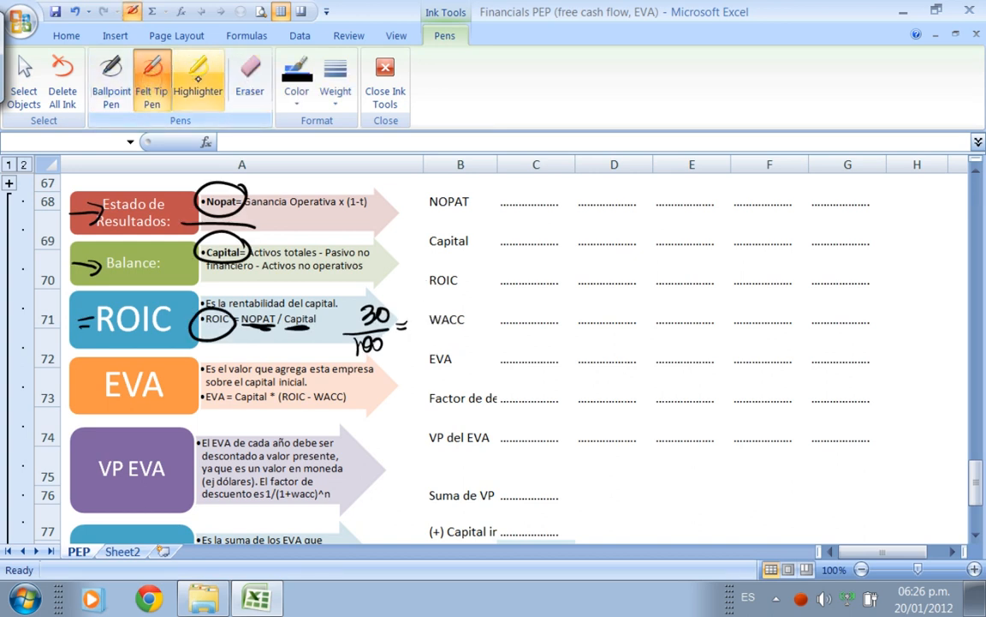
mouse_move(390, 338)
left_mouse_down()
mouse_move(395, 351)
mouse_move(391, 339)
mouse_move(436, 322)
mouse_move(425, 331)
left_mouse_up()
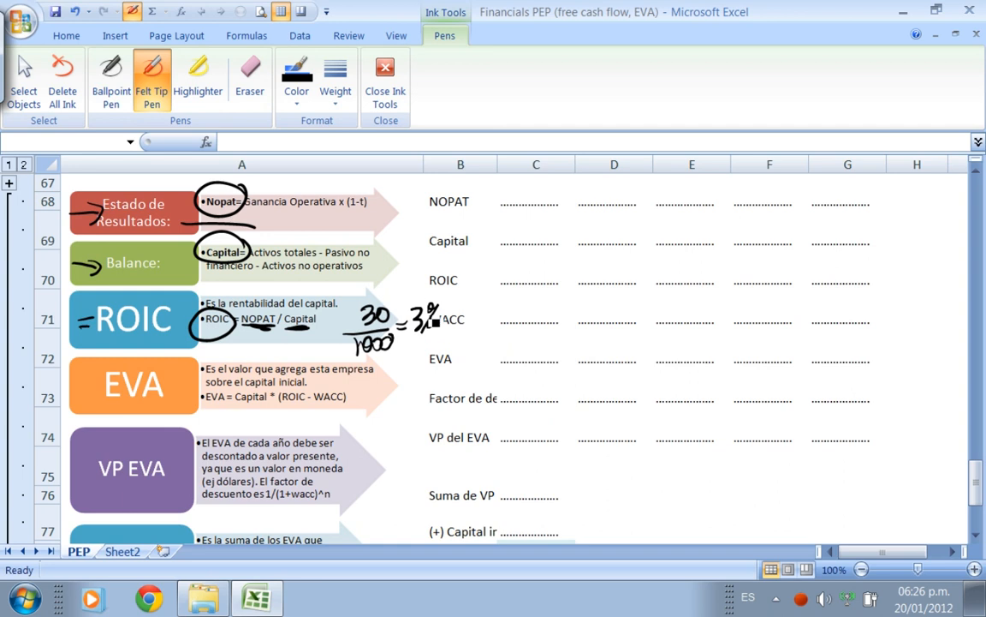
Erase the example ROIC calculation and the underlines beneath NOPAT and Capital, and switch back to the felt tip pen
left_click(250, 81)
left_click_drag(343, 321, 428, 317)
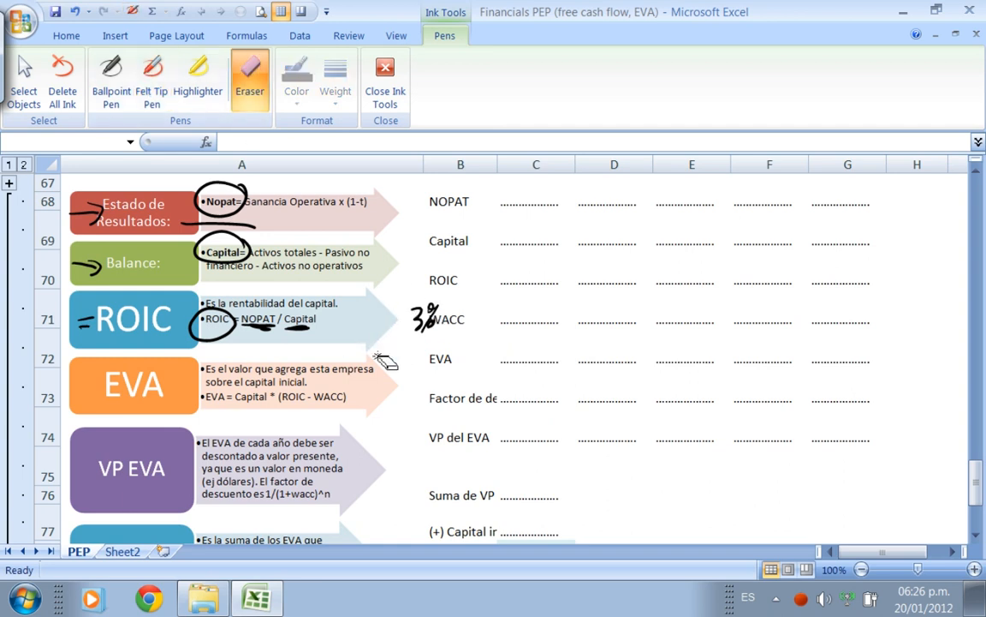
left_click_drag(380, 368, 257, 312)
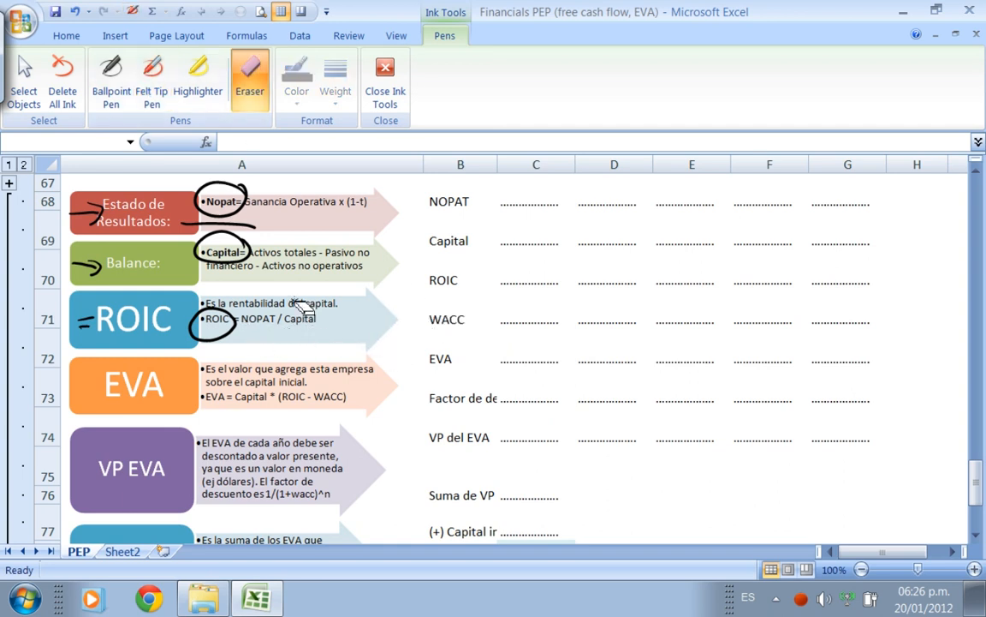
left_click(162, 92)
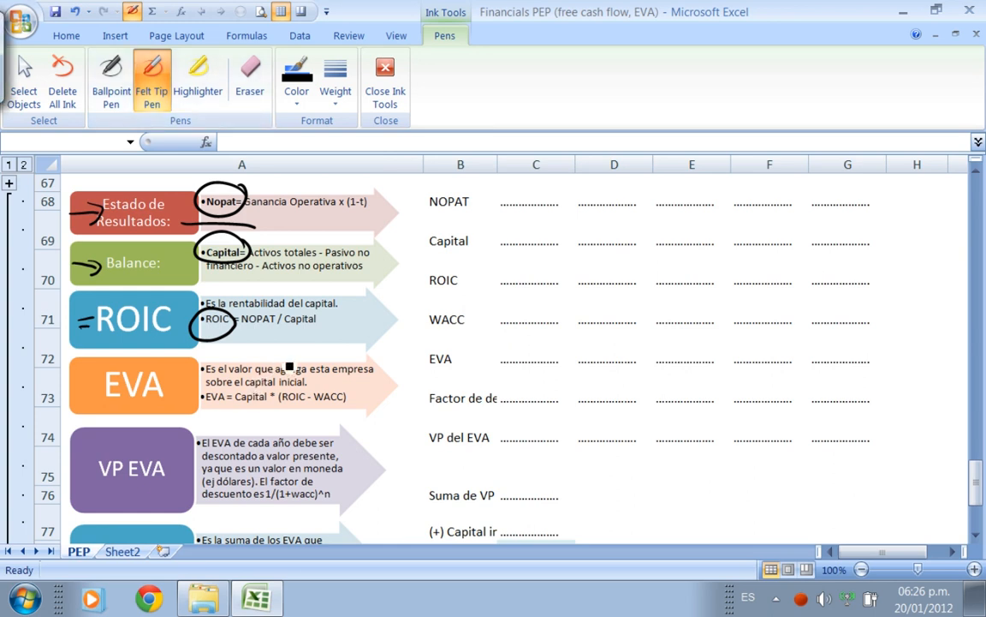
Expand the collapsed row group above row 67 that holds the free cash flow valuation
left_click_drag(876, 553, 892, 552)
left_click_drag(975, 485, 976, 457)
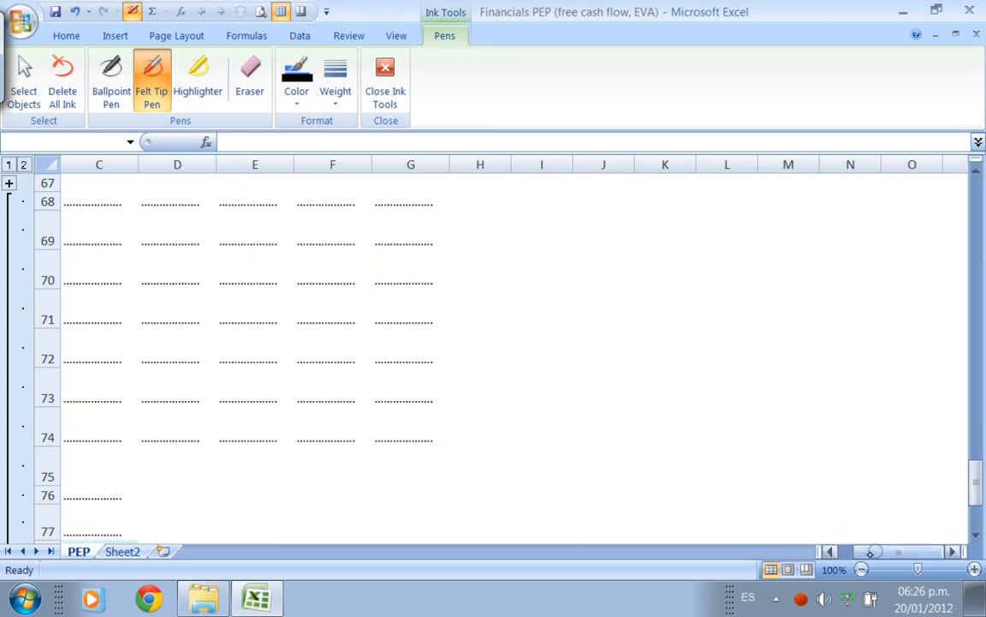
left_click_drag(883, 553, 867, 552)
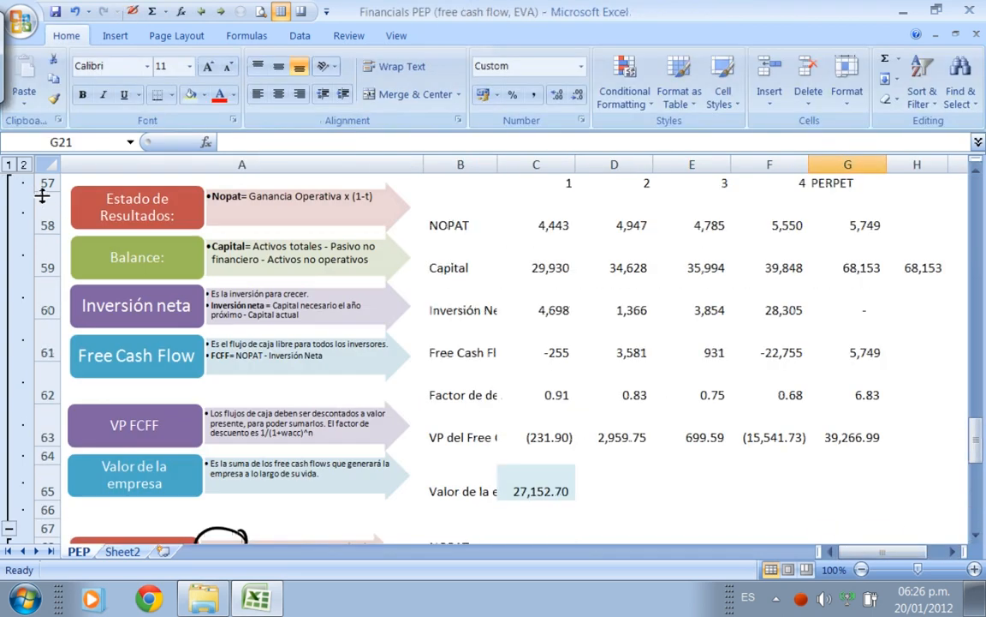
Draw an ink check mark beside the WACC value in row 59
left_click_drag(858, 552, 874, 553)
left_click(839, 257)
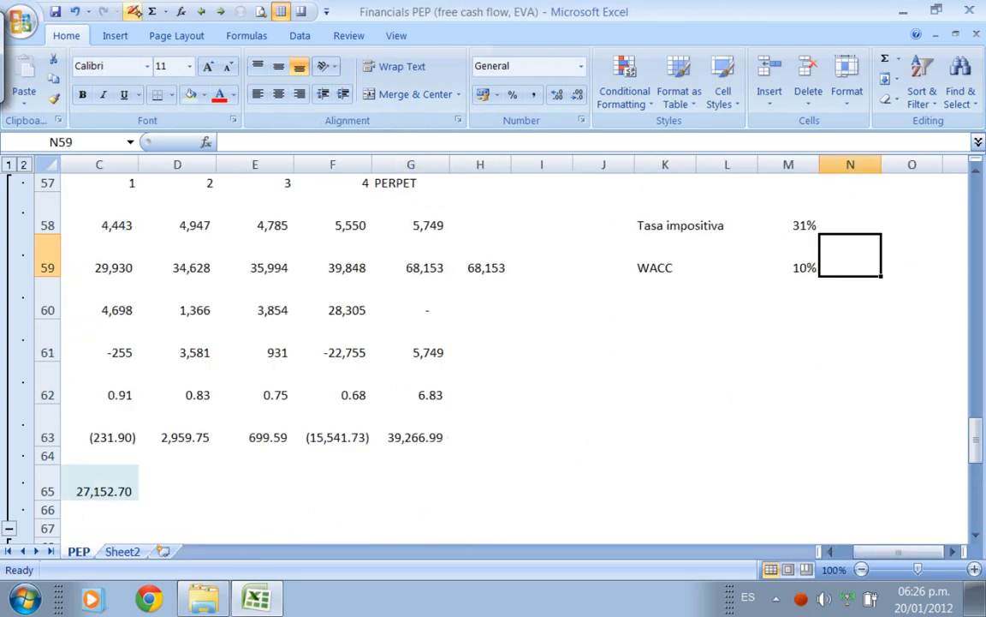
left_click(133, 11)
left_click_drag(823, 269, 852, 251)
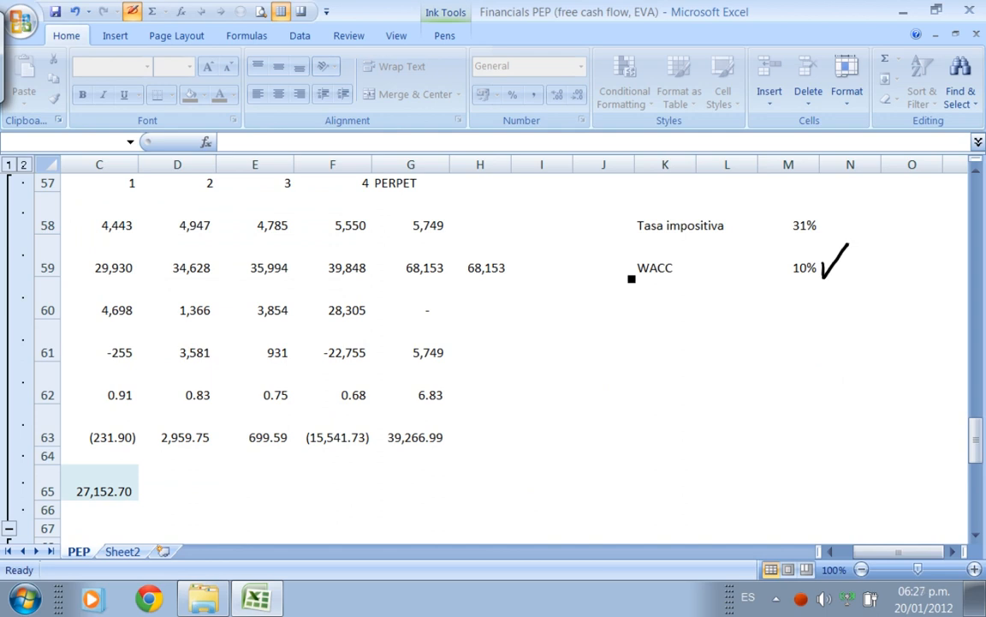
Leave inking mode and collapse the row group above row 67 that holds the free cash flow valuation
left_click(451, 18)
left_click(381, 83)
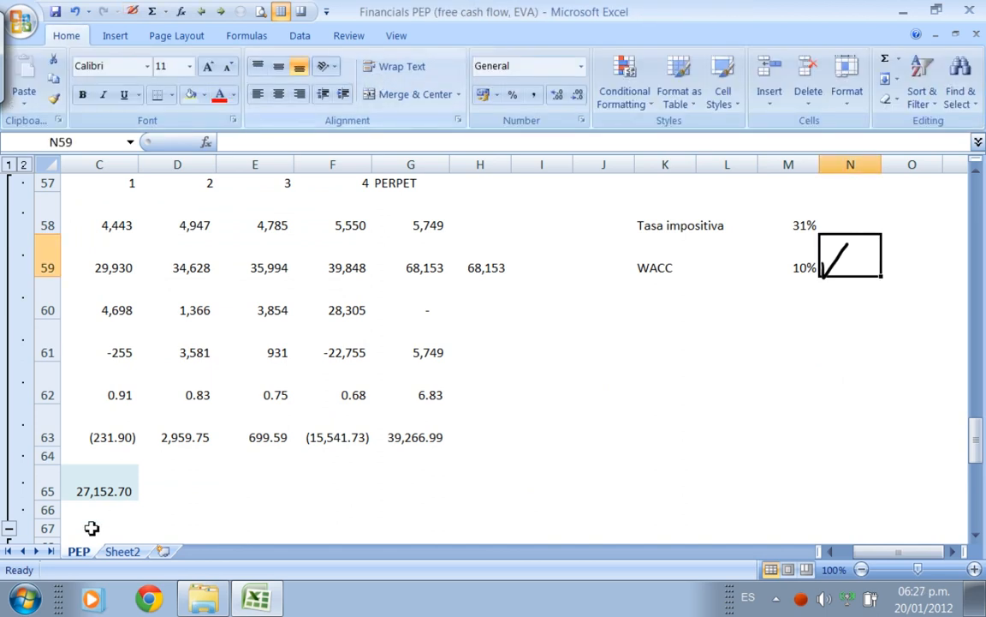
left_click(8, 528)
left_click(841, 553)
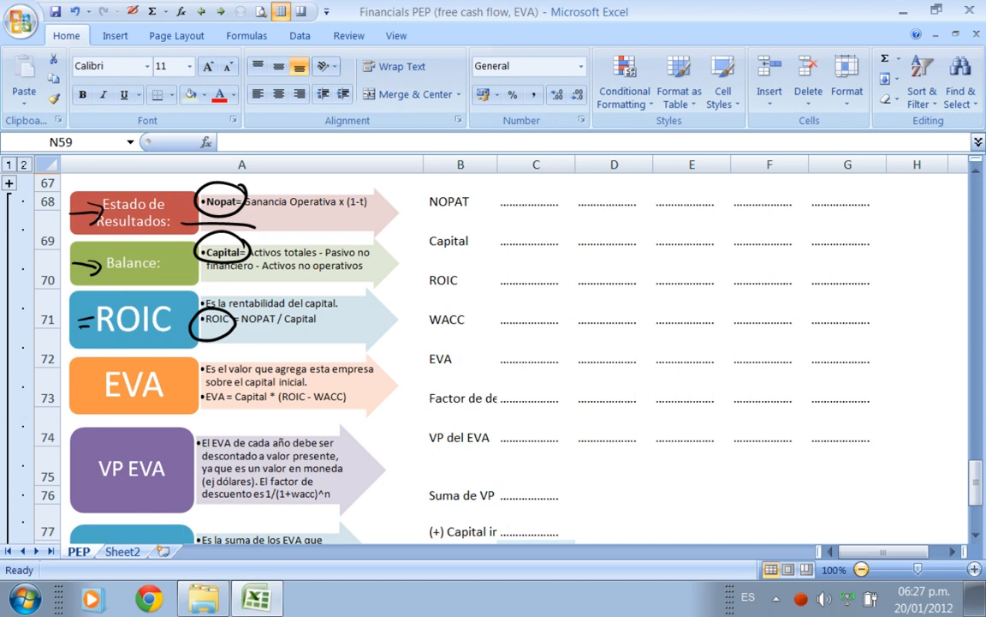
Circle "EVA" in the EVA formula with ink and draw an arrow pointing at the orange EVA box
left_click(132, 11)
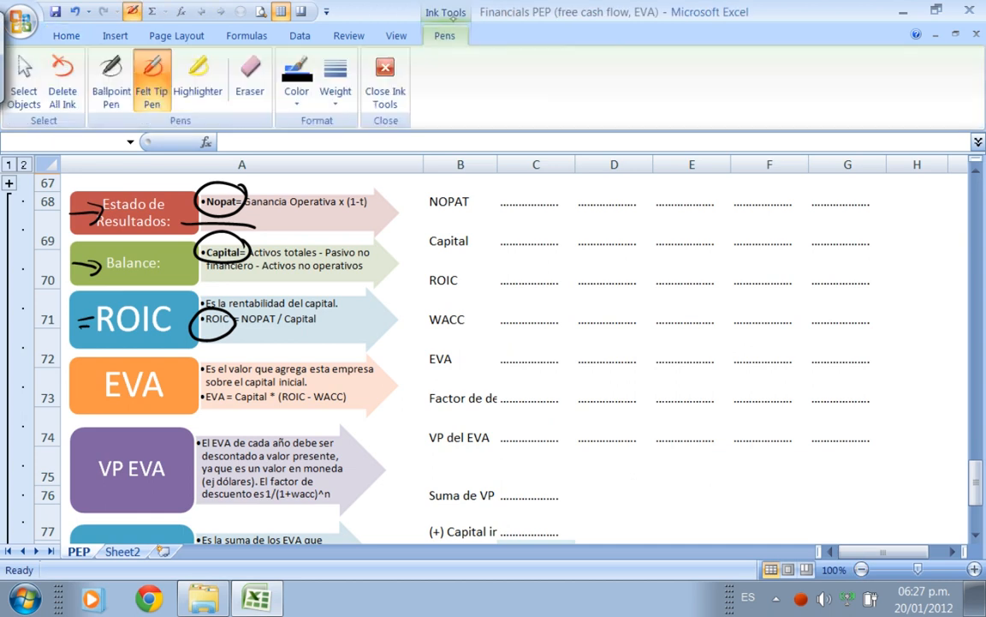
left_click_drag(225, 385, 227, 392)
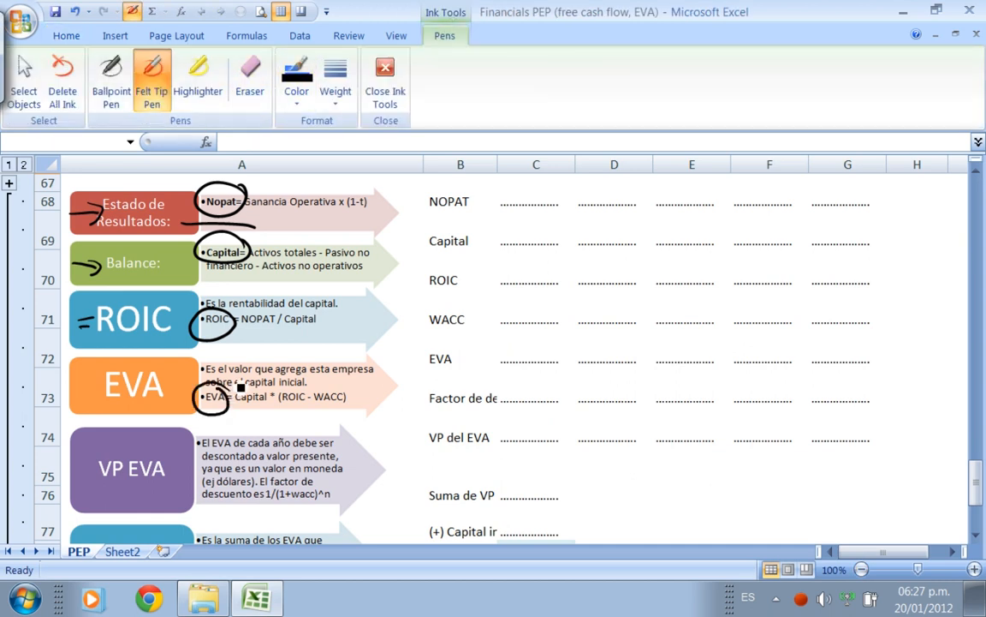
left_click_drag(67, 399, 100, 393)
left_click_drag(88, 380, 88, 405)
Circle the "(+)" of the initial capital label, underline the company value label and circle its result cell C78 with ink
left_click_drag(975, 488, 974, 507)
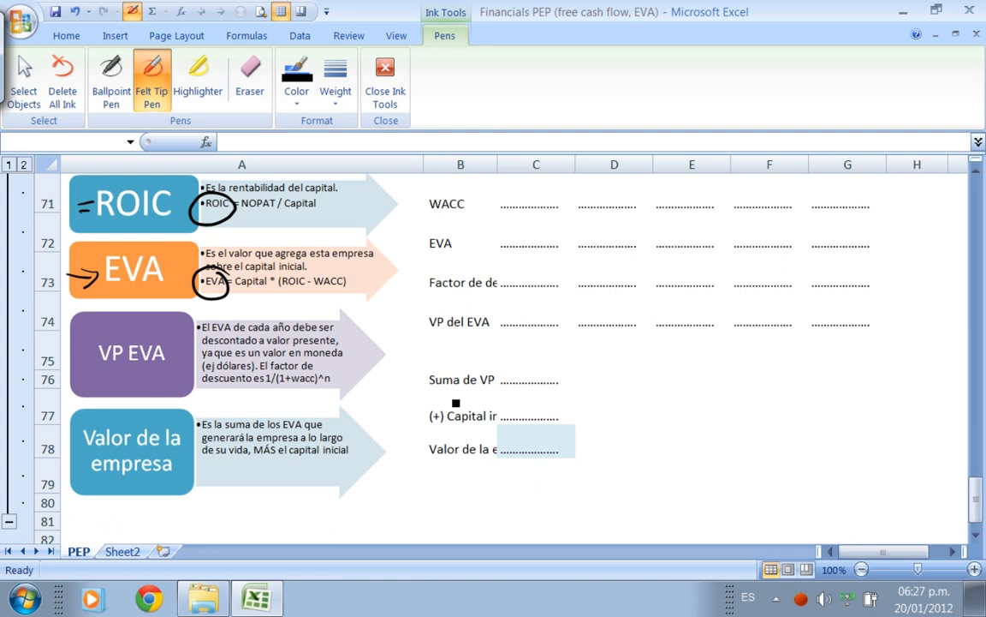
left_click_drag(446, 398, 441, 401)
left_click_drag(413, 467, 501, 464)
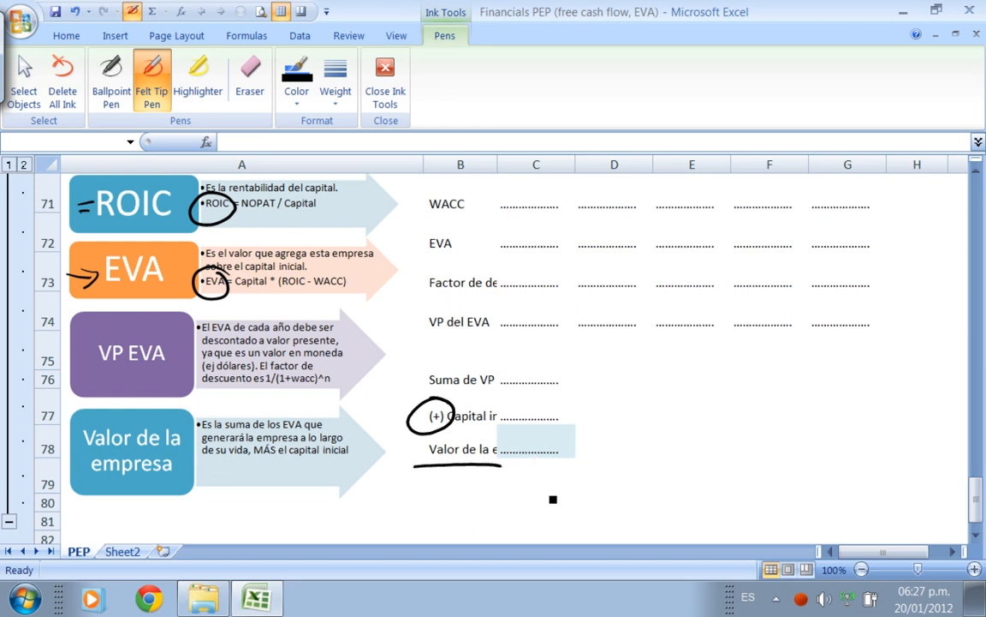
mouse_move(558, 424)
left_mouse_down()
mouse_move(561, 463)
mouse_move(563, 427)
left_mouse_up()
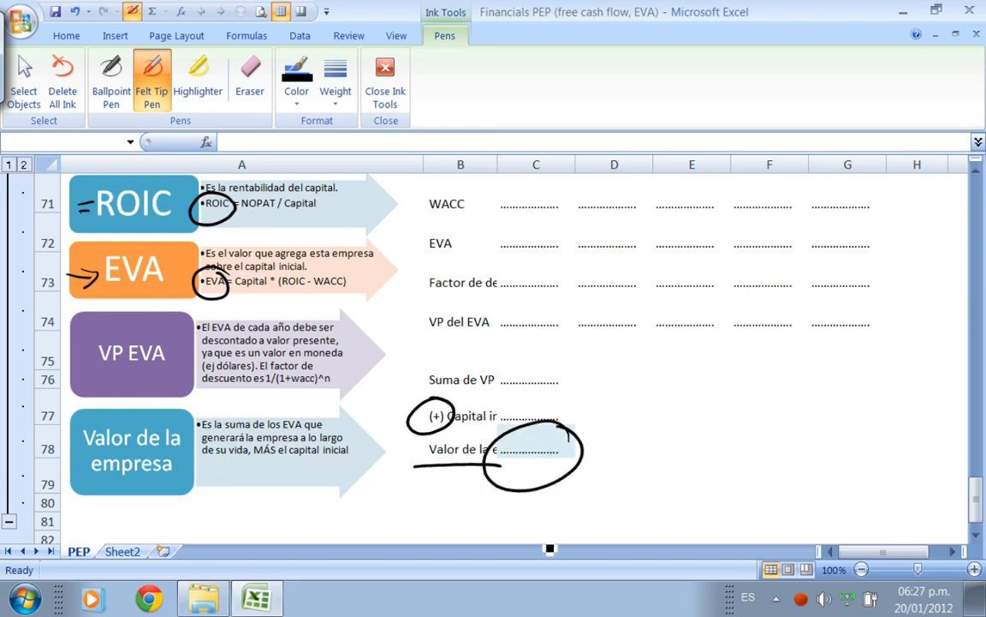
Delete all ink annotations from the sheet and leave inking mode
left_click(61, 82)
left_click(460, 346)
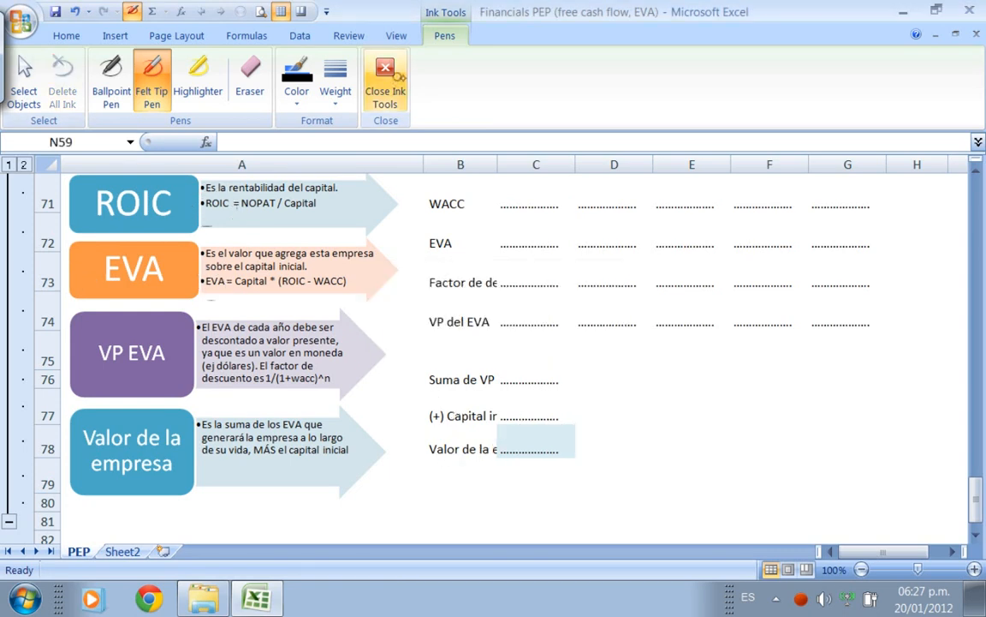
left_click(387, 81)
left_click_drag(976, 501, 979, 492)
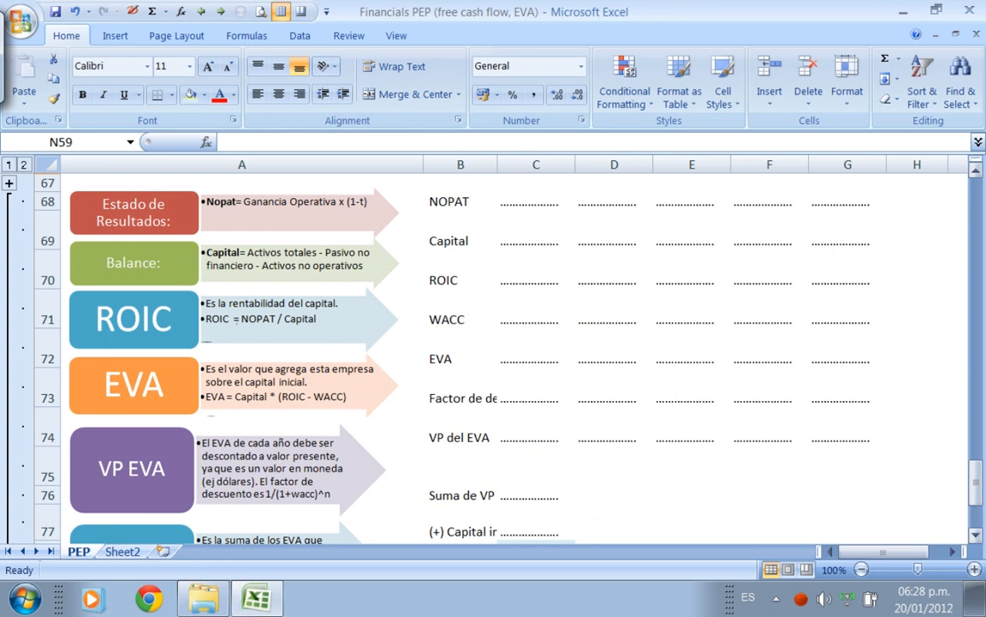
left_click_drag(470, 435, 861, 430)
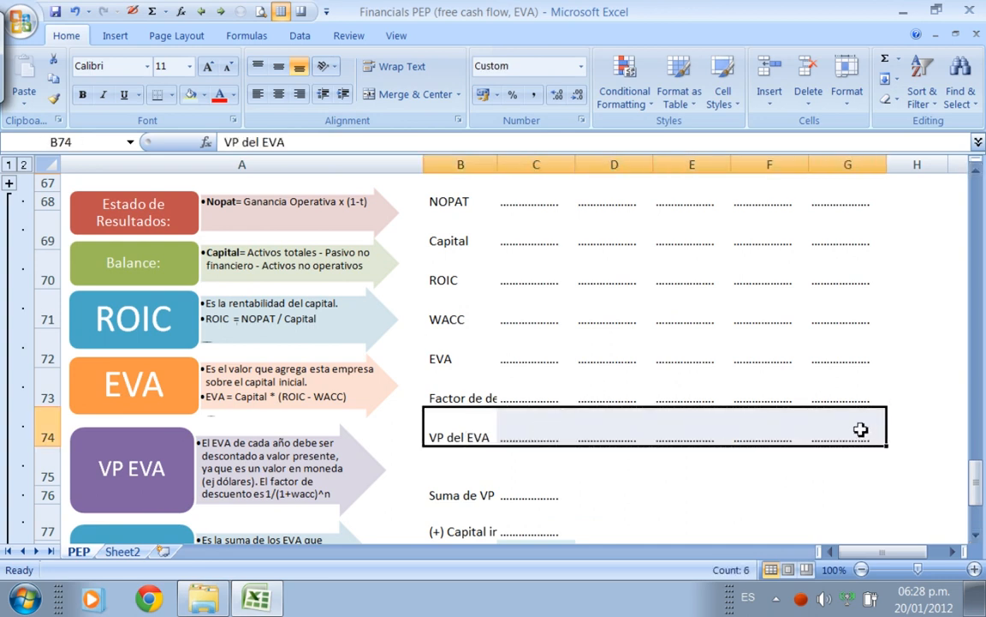
left_click(869, 347)
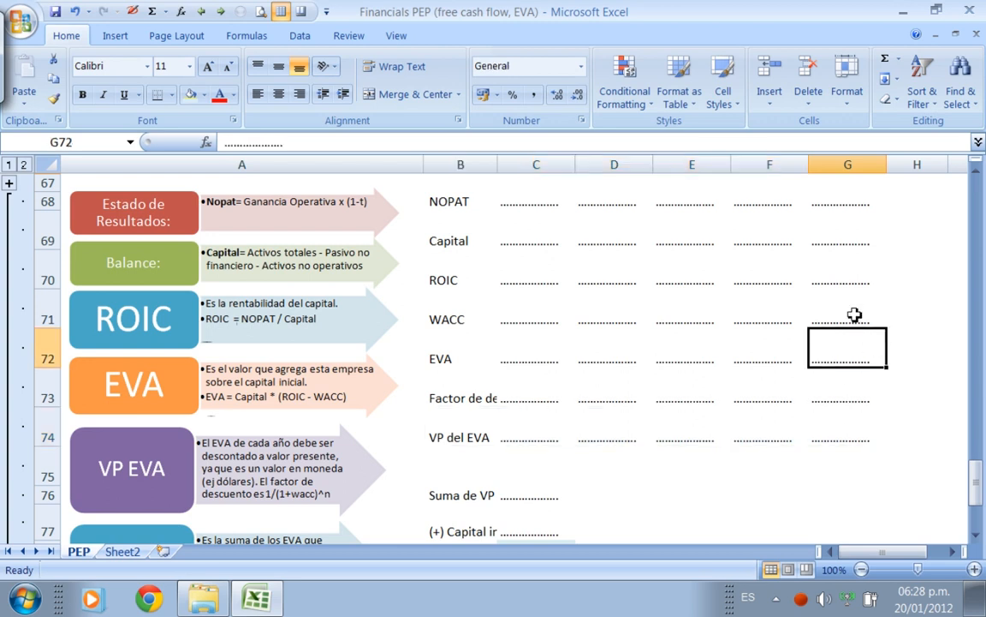
Enter the first-year NOPAT formula +C11*(1-TAX) in C68, using the operating income from the income statement
left_click(537, 190)
type("+")
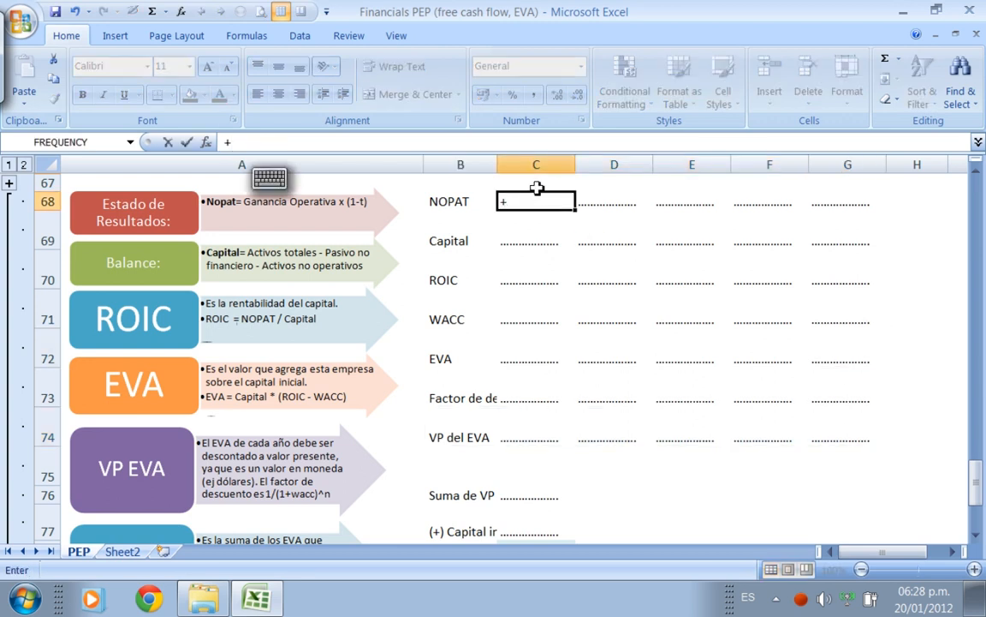
left_click_drag(976, 478, 951, 209)
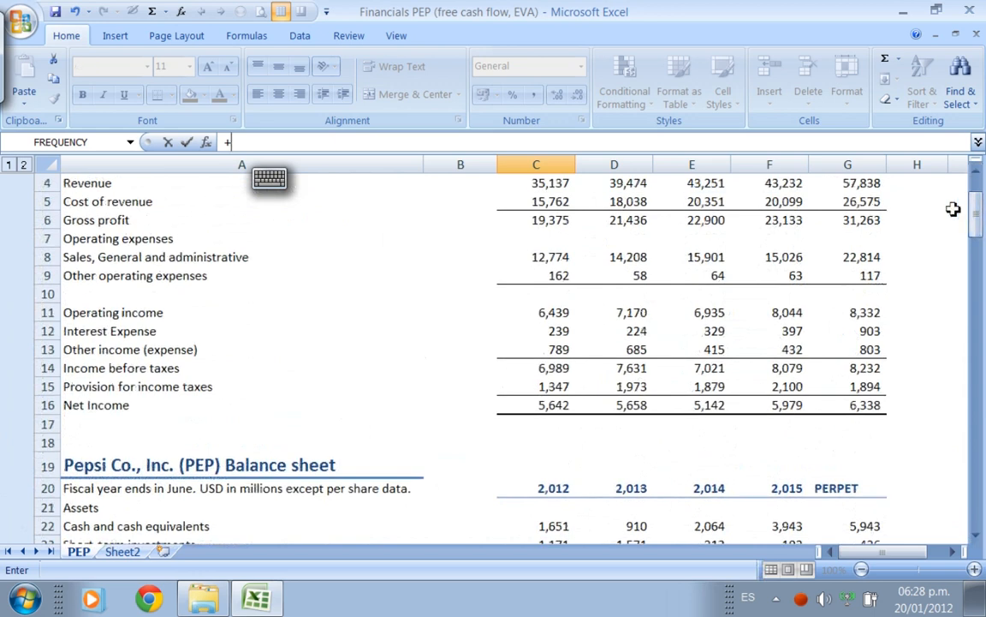
left_click(556, 314)
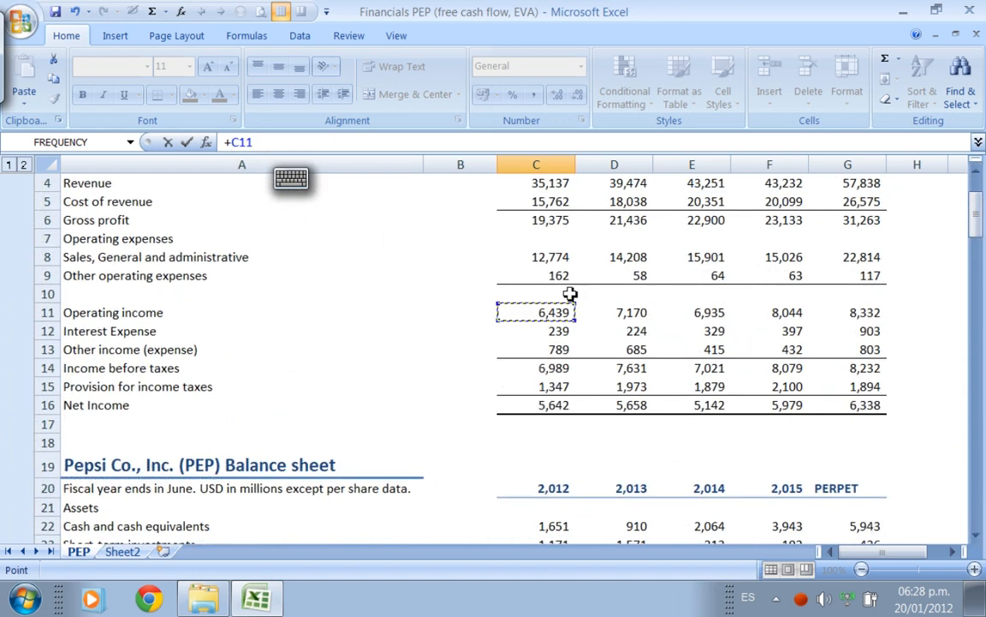
type("*(1-TAX)")
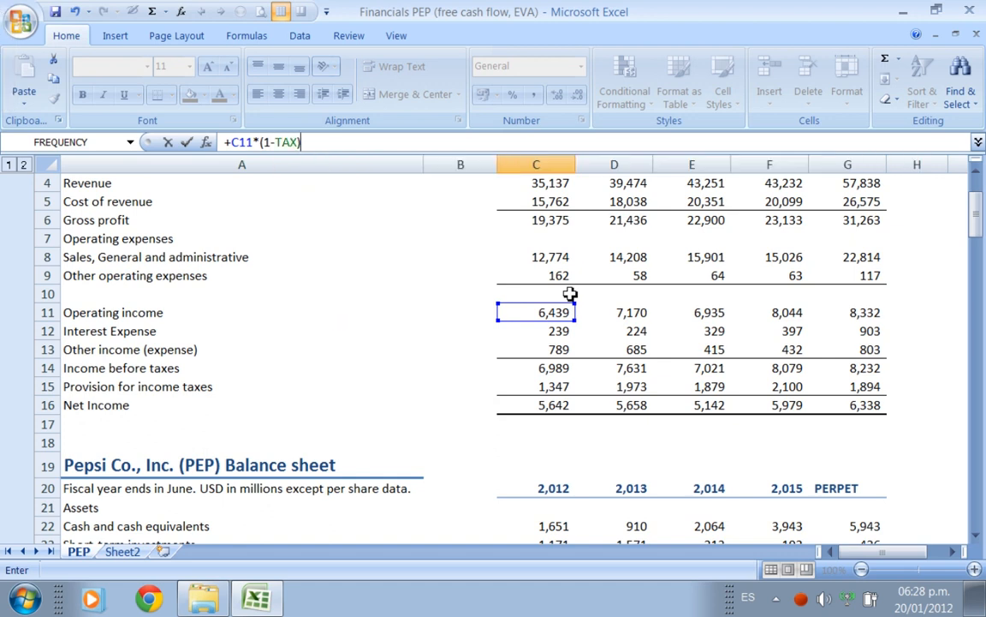
key("Return")
Copy the NOPAT formula from C68 across D68:G68
key("Up")
key("ctrl+c")
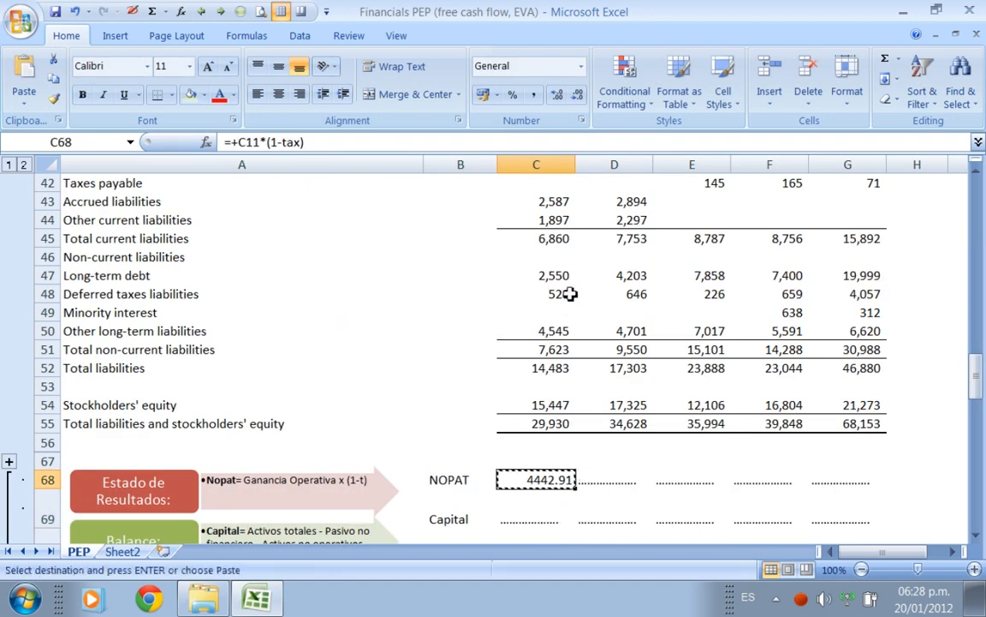
key("shift+Right")
key("shift+Right")
key("shift+Right")
key("shift+Right")
key("Return")
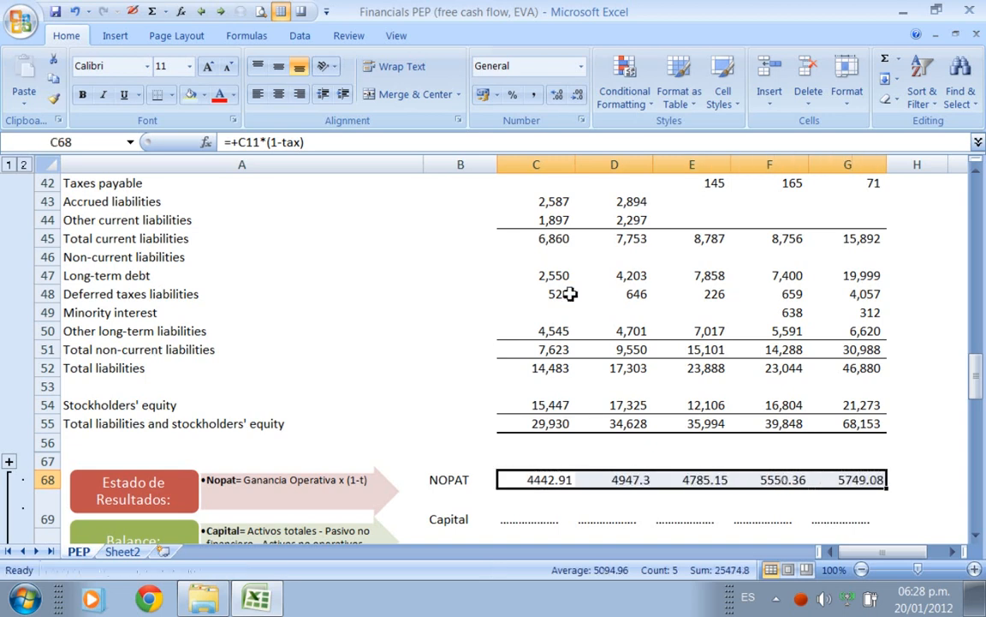
Format the NOPAT values in C68:G68 with thousands separators and no decimals
left_click(534, 95)
left_click(578, 95)
left_click(578, 95)
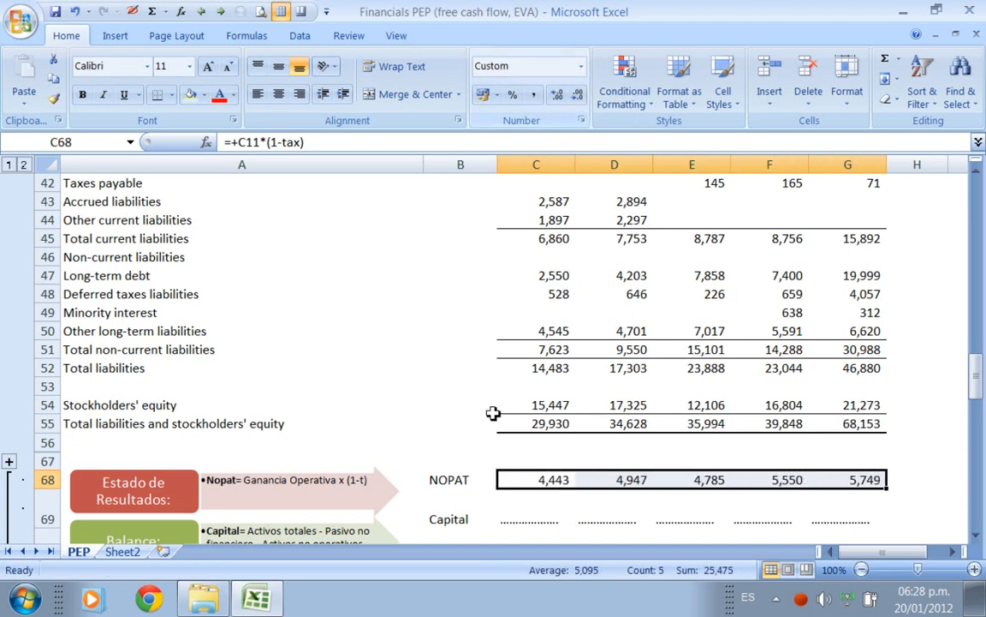
Enter the first-year Capital formula +C36 in C69, referencing total assets in the balance sheet
left_click(528, 497)
key("Down")
left_click(533, 494)
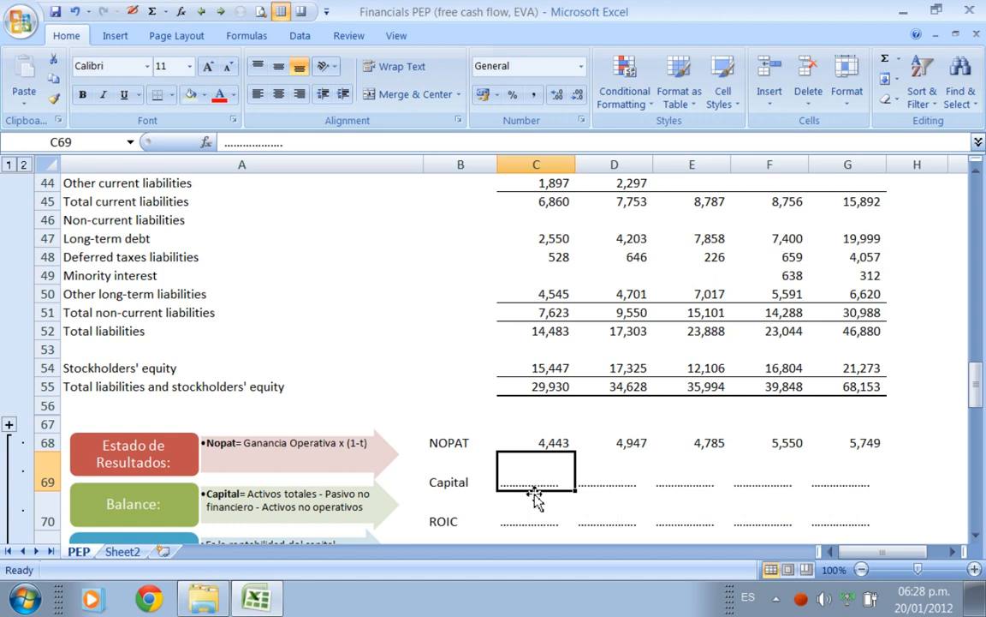
type("+")
left_click_drag(977, 391, 974, 296)
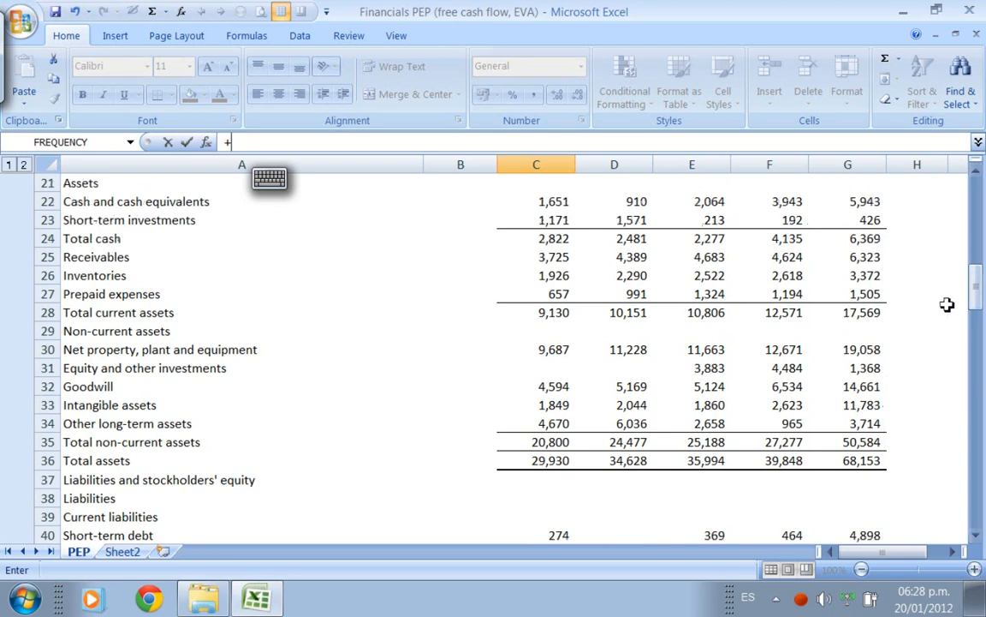
left_click(561, 459)
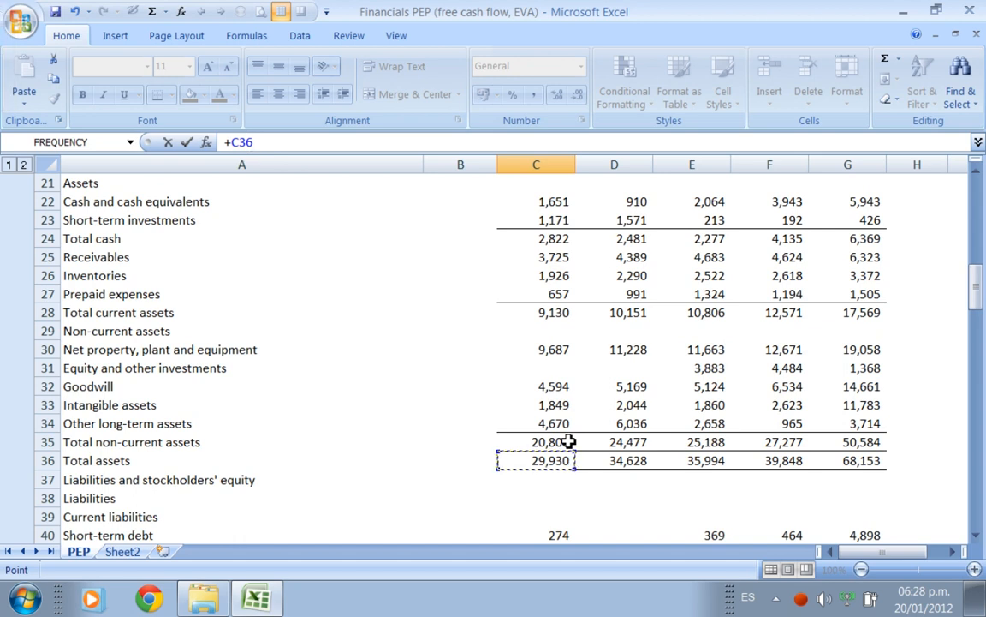
key("Return")
Copy the Capital formula from C69 across D69:G69
key("Up")
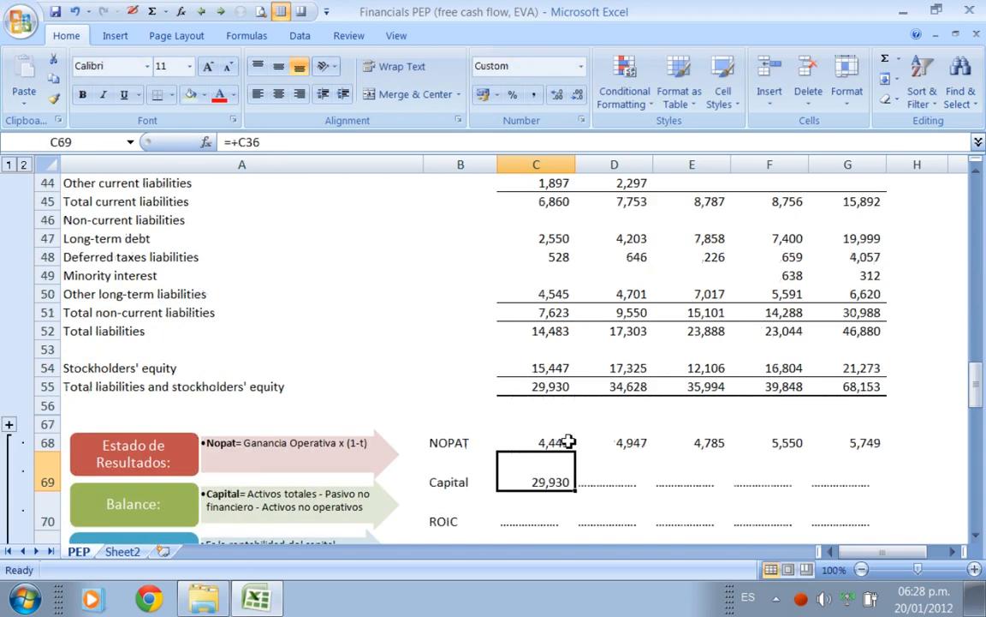
key("ctrl+c")
key("shift+Right")
key("shift+Right")
key("shift+Right")
key("shift+Right")
key("Return")
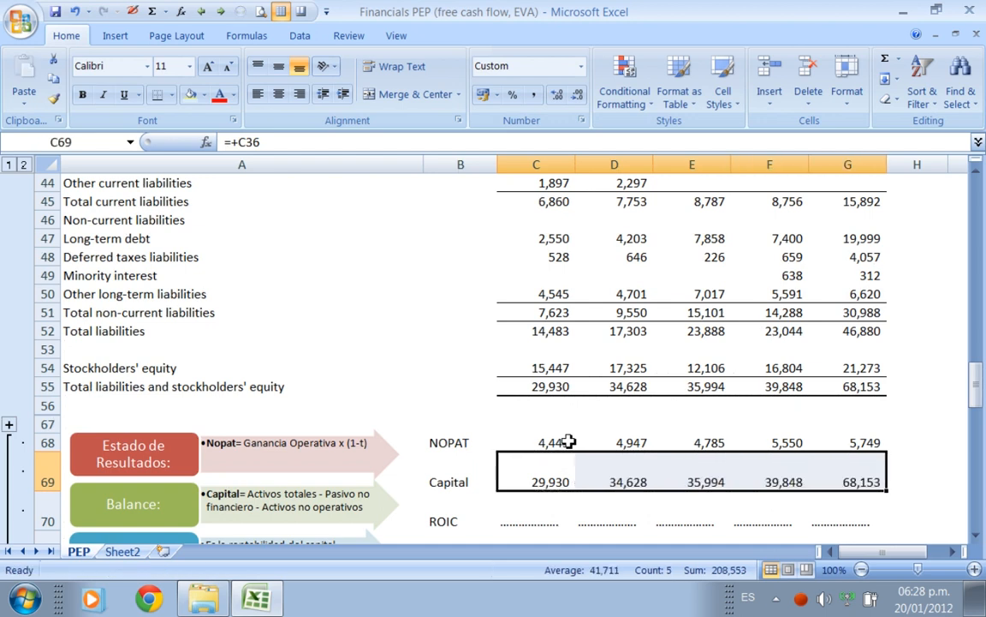
Enter the first-year ROIC formula +C68/C69 in C70, dividing NOPAT by Capital
key("Down")
key("Down")
key("Down")
key("Up")
key("Up")
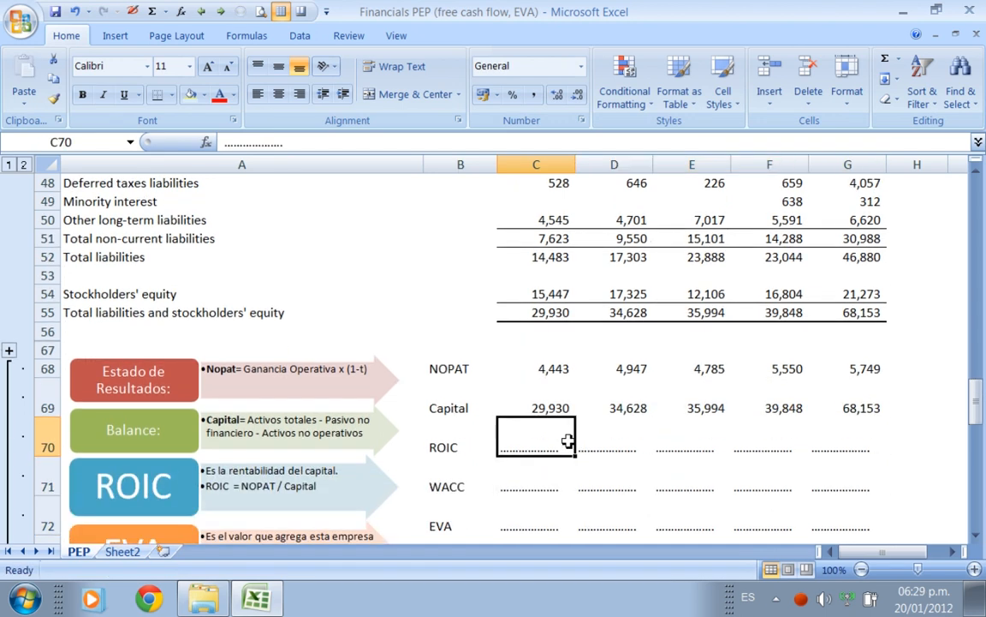
type("+")
key("Up")
key("Up")
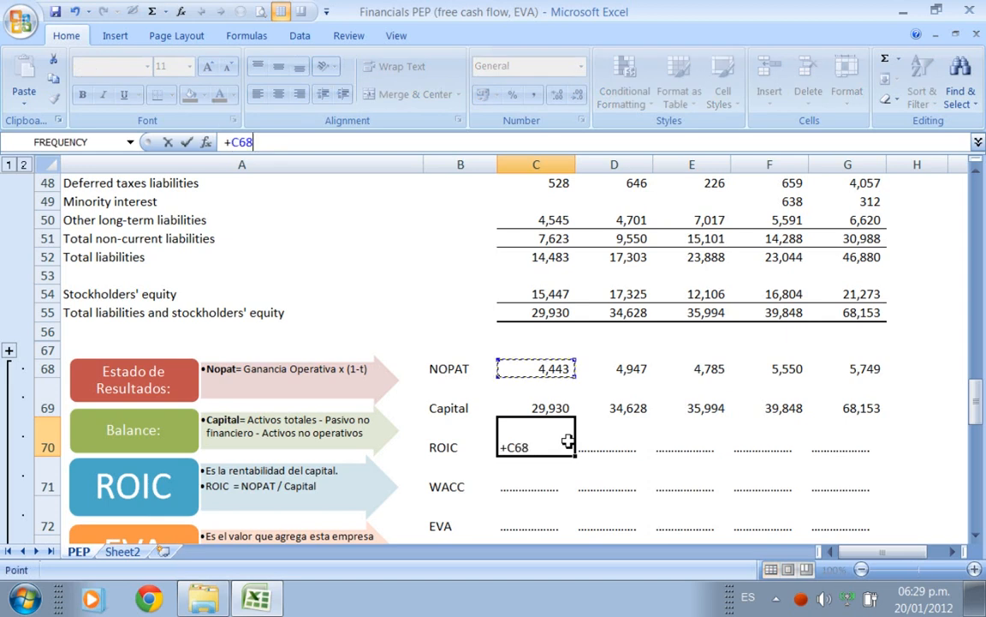
type("/")
key("Up")
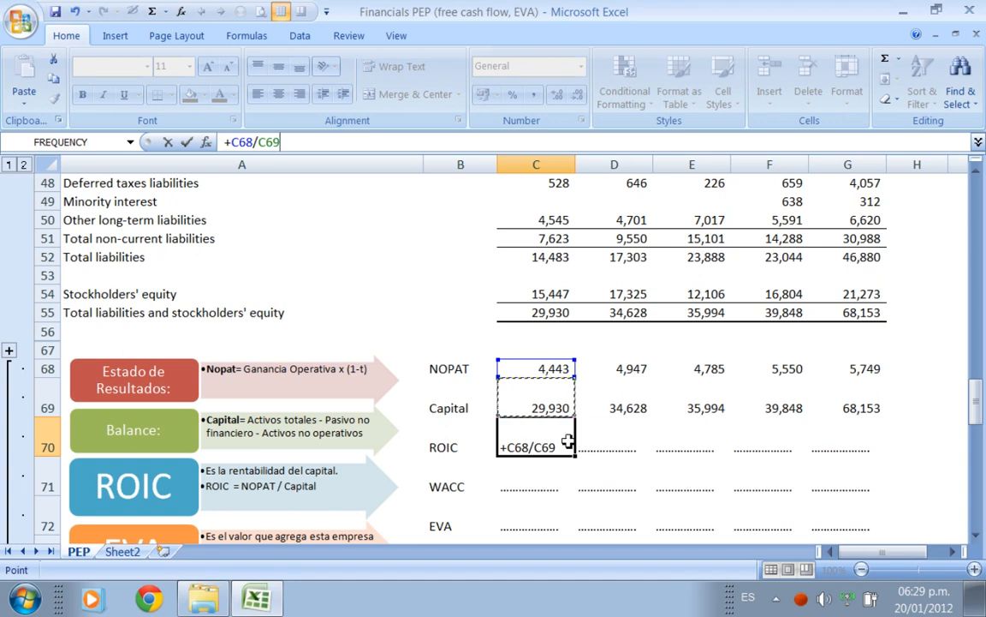
key("Return")
Format the ROIC in C70 as a percentage and copy it across D70:G70
left_click(568, 441)
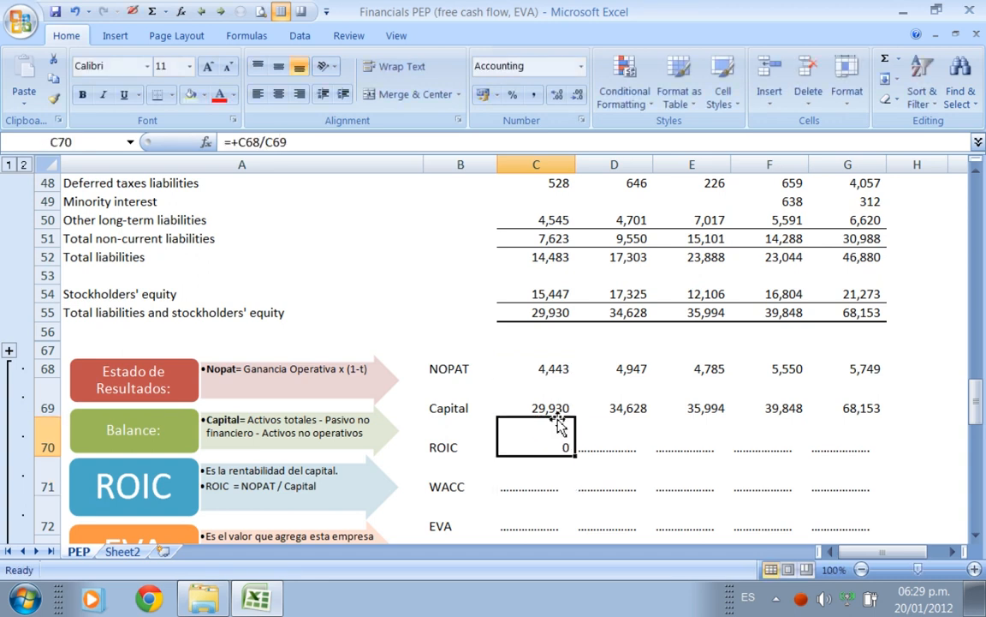
left_click(512, 96)
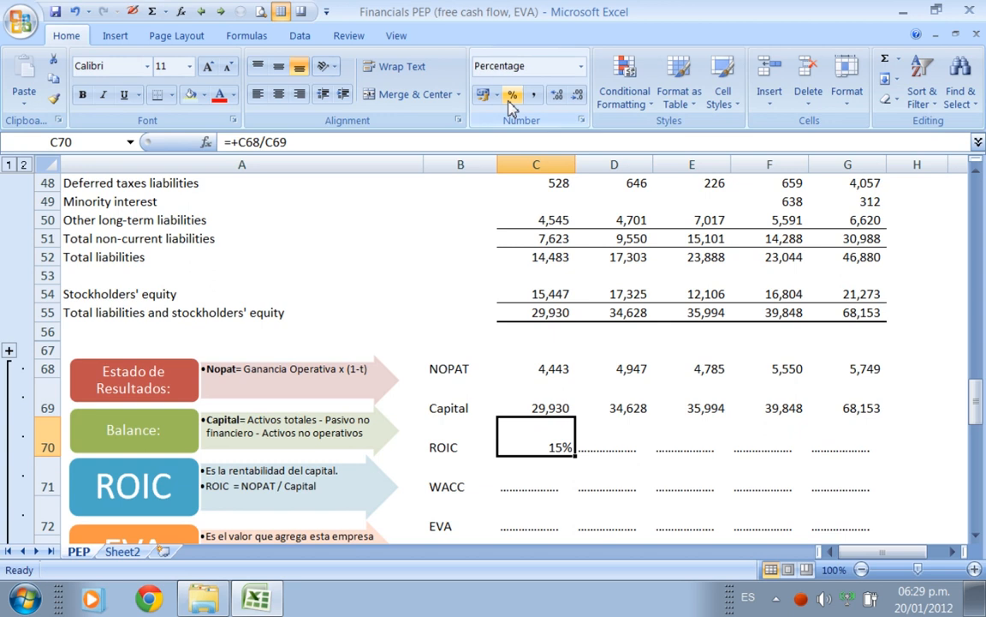
key("ctrl+c")
key("shift+Right")
key("shift+Right")
key("shift+Right")
key("shift+Right")
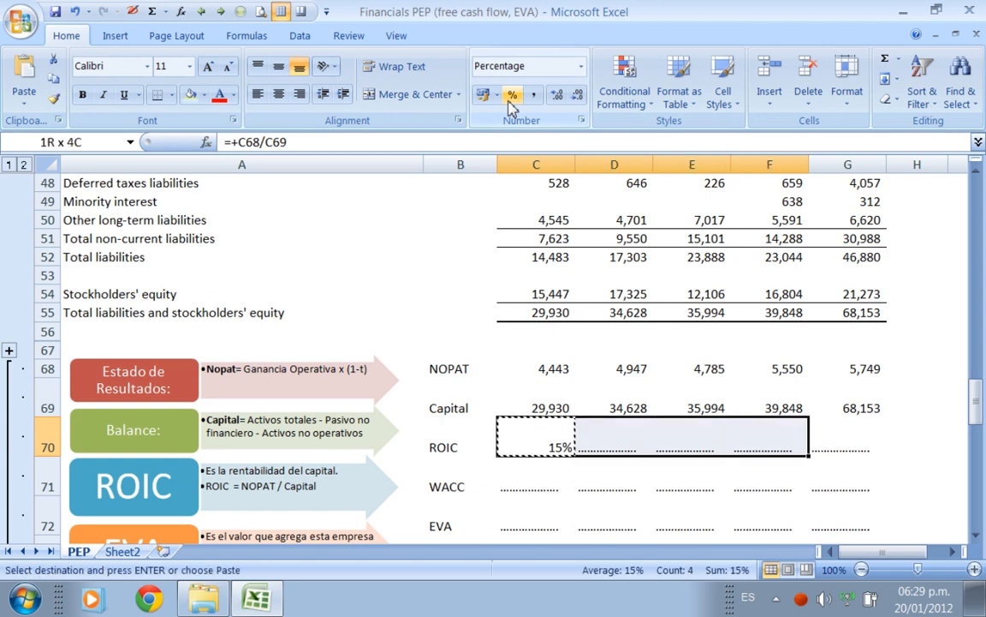
key("Return")
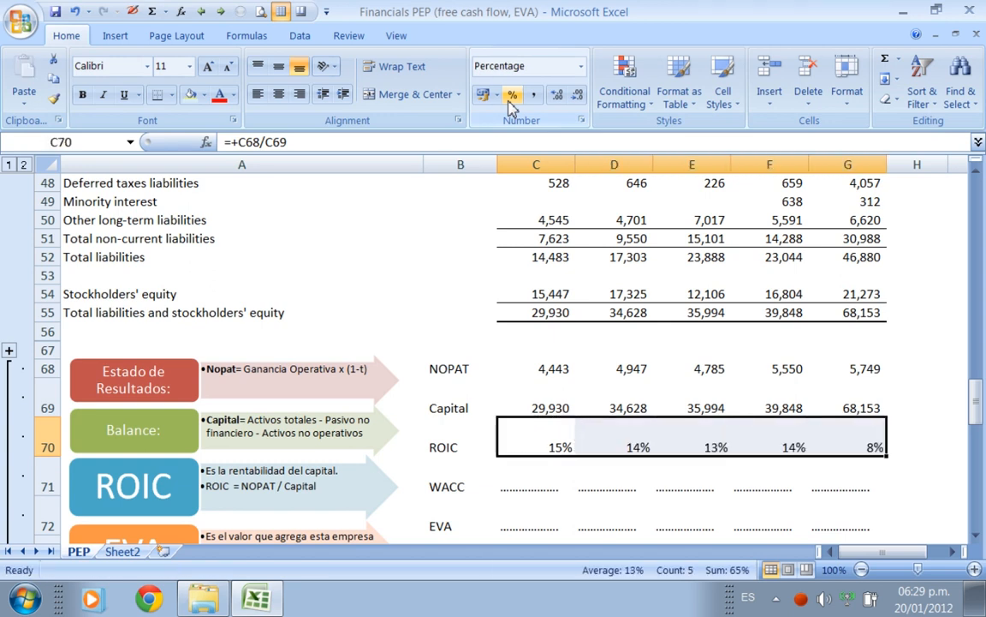
key("Down")
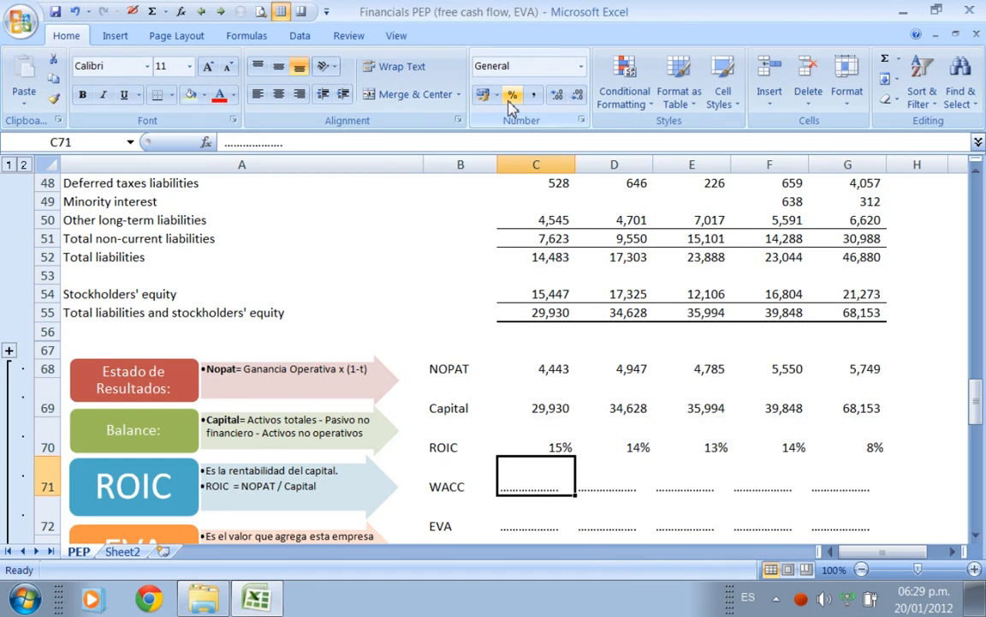
key("Down")
key("Down")
key("Down")
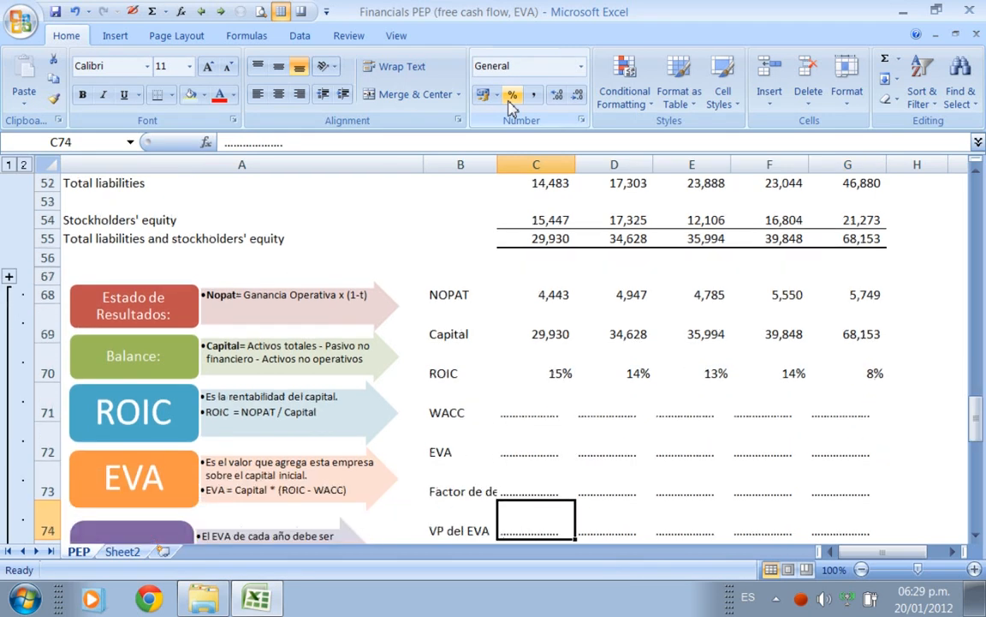
Inspect the copied second-year ROIC formula in D70 with its NOPAT and Capital references
key("Up")
key("Up")
key("Up")
key("Up")
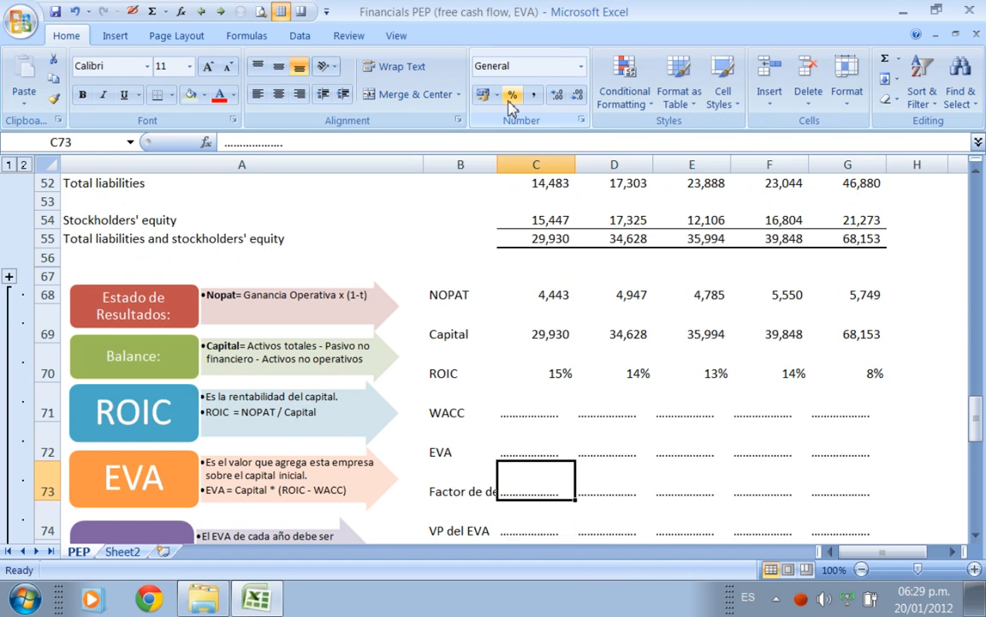
key("Right")
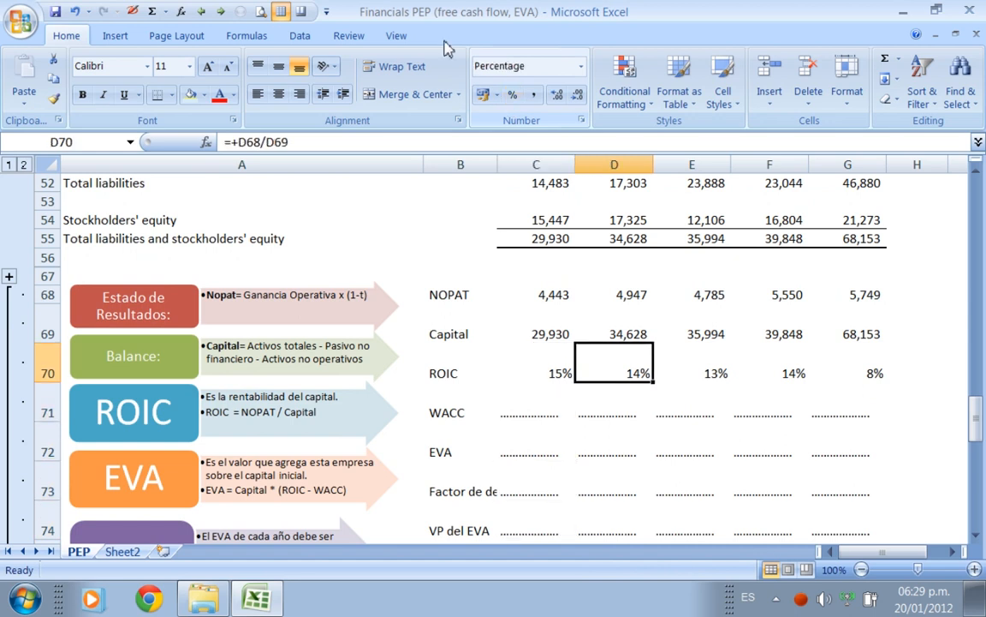
left_click(359, 147)
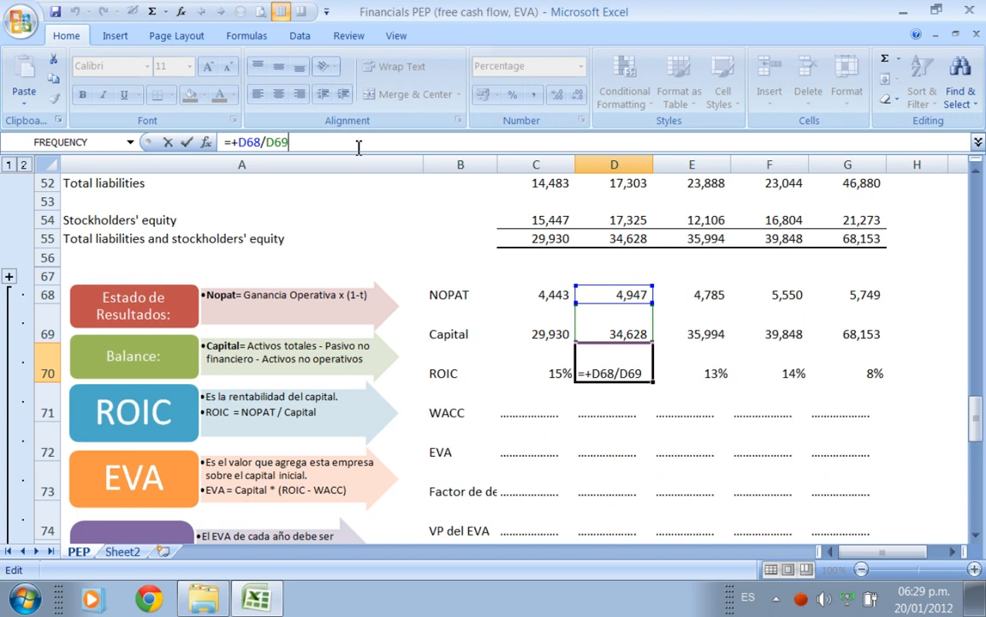
key("ctrl+Return")
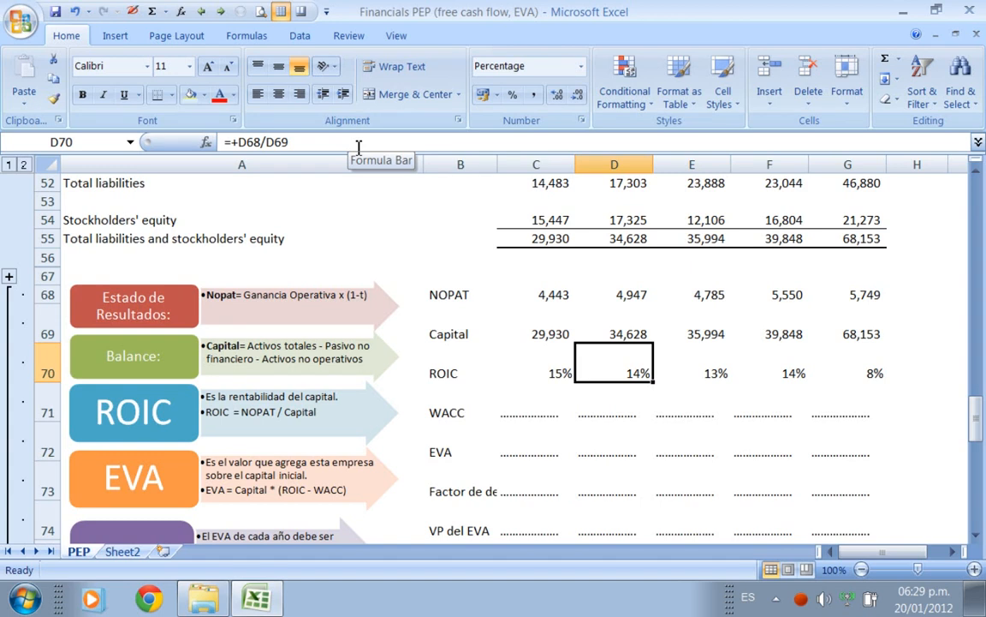
Enter the first-year WACC formula +WACC in C71 using the named value, and format it as a percentage
key("Down")
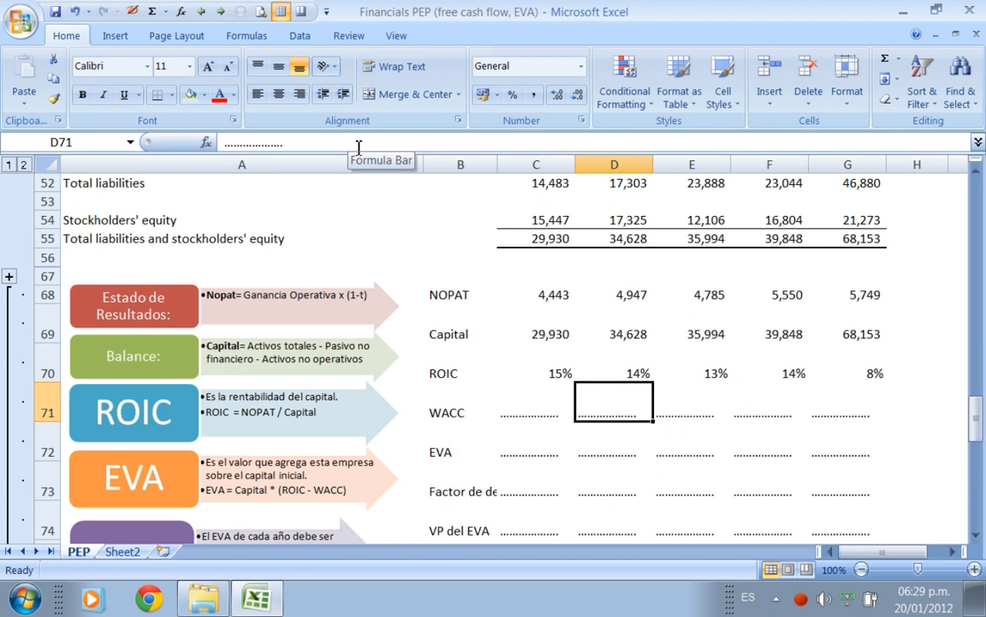
key("Left")
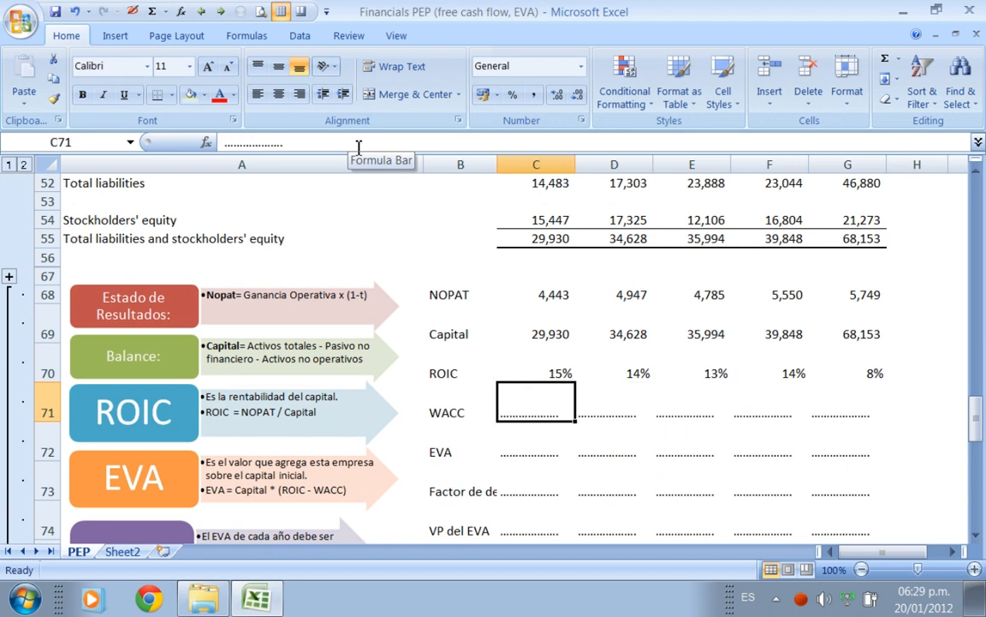
type("+WAA")
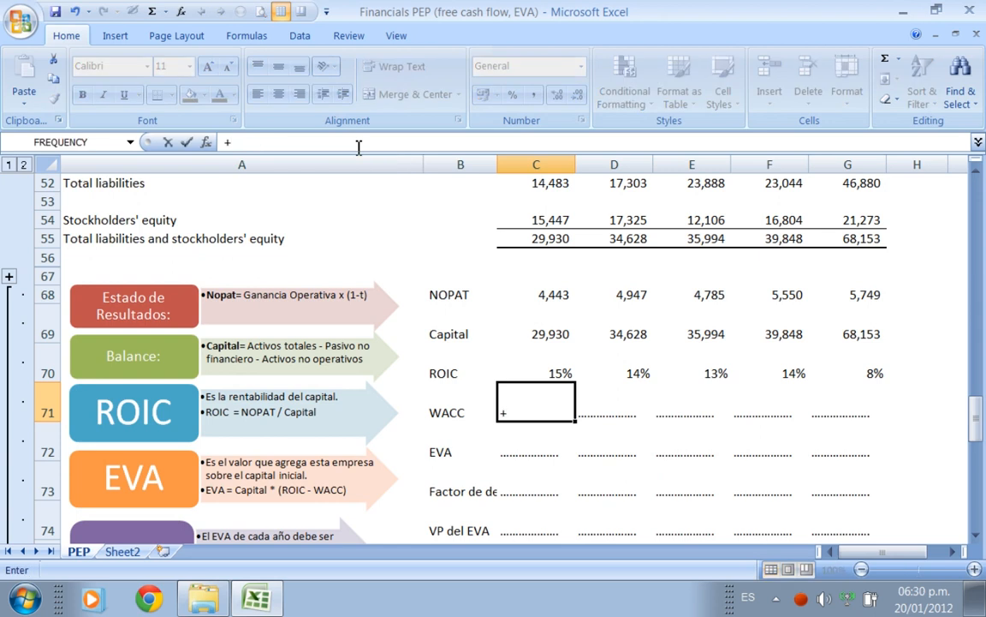
key("BackSpace")
type("CC")
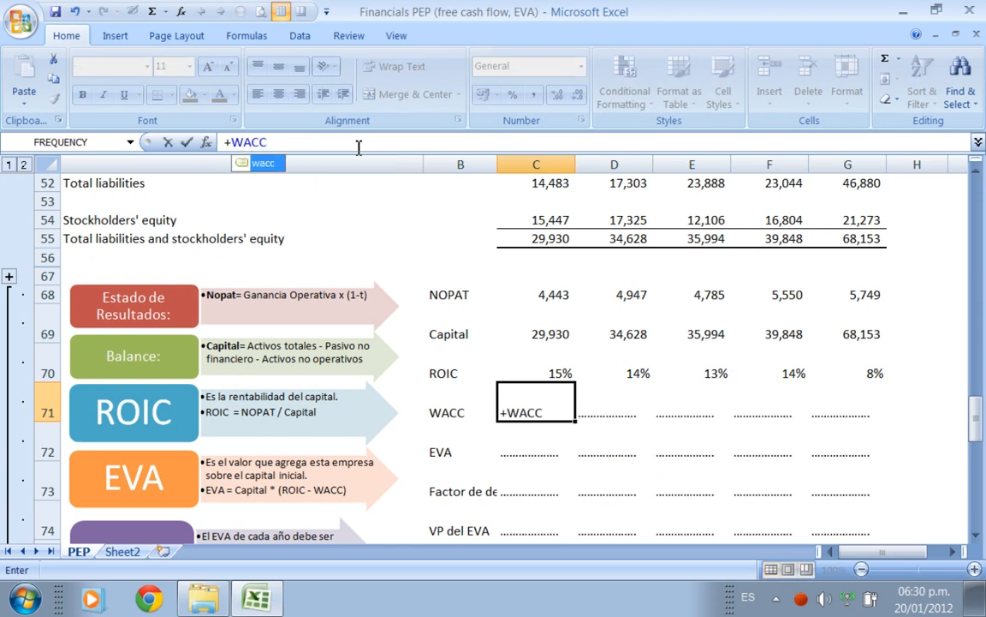
key("Return")
key("Up")
left_click(512, 96)
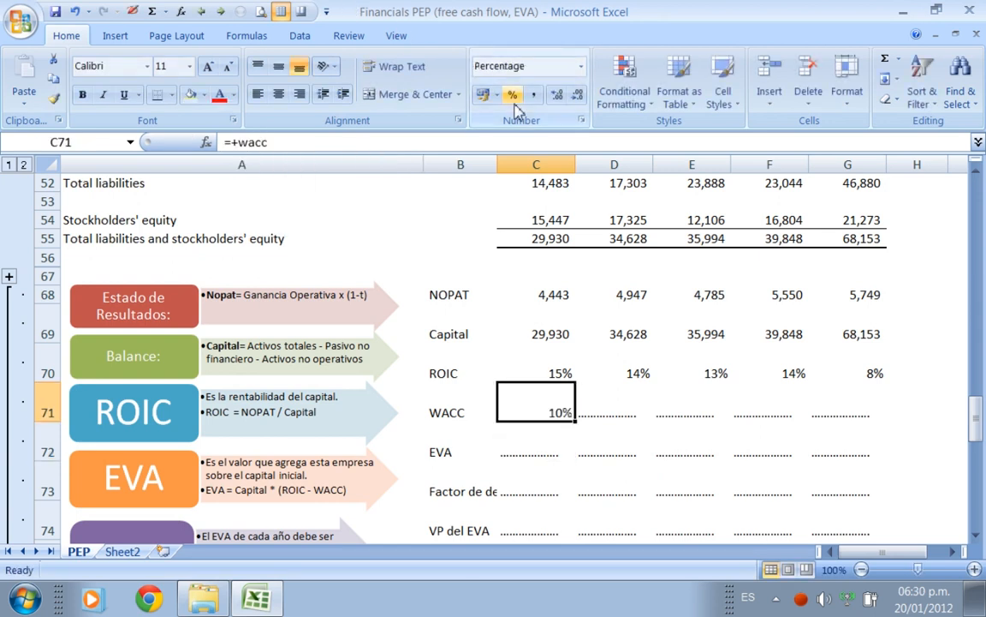
Copy the WACC formula from C71 across D71:G71
key("ctrl+c")
key("shift+Right")
key("shift+Right")
key("shift+Right")
key("shift+Right")
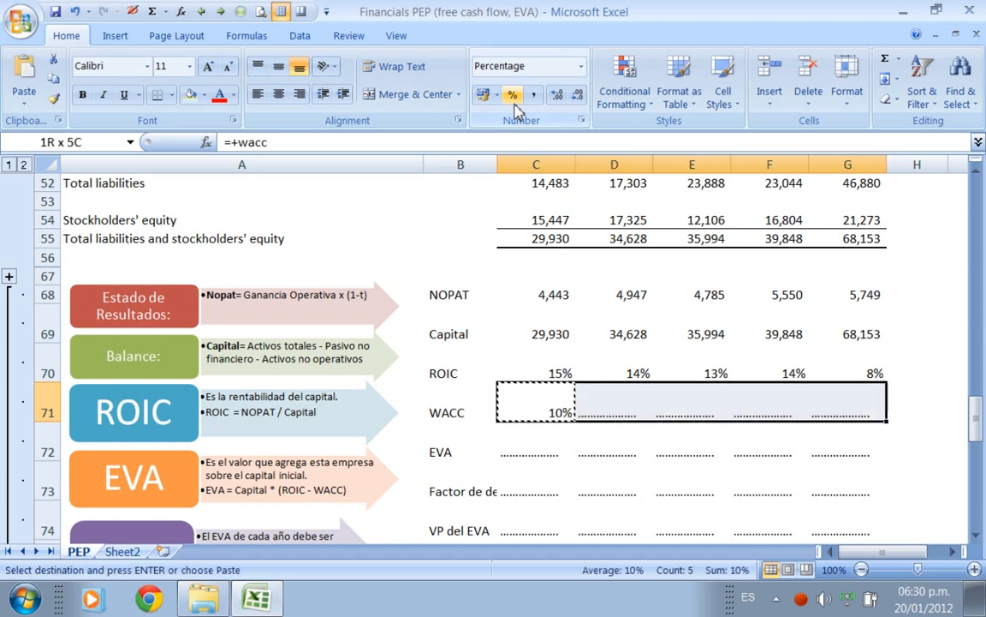
key("Return")
key("Down")
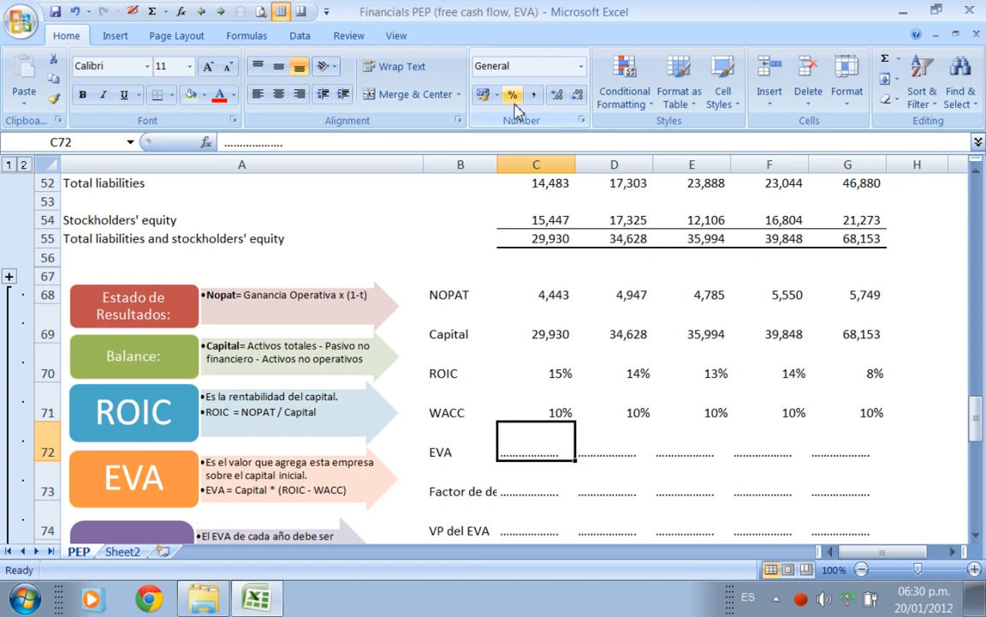
Outline in ink the ROIC and WACC pairs of the first, third and last years
key("Down")
key("Down")
key("Down")
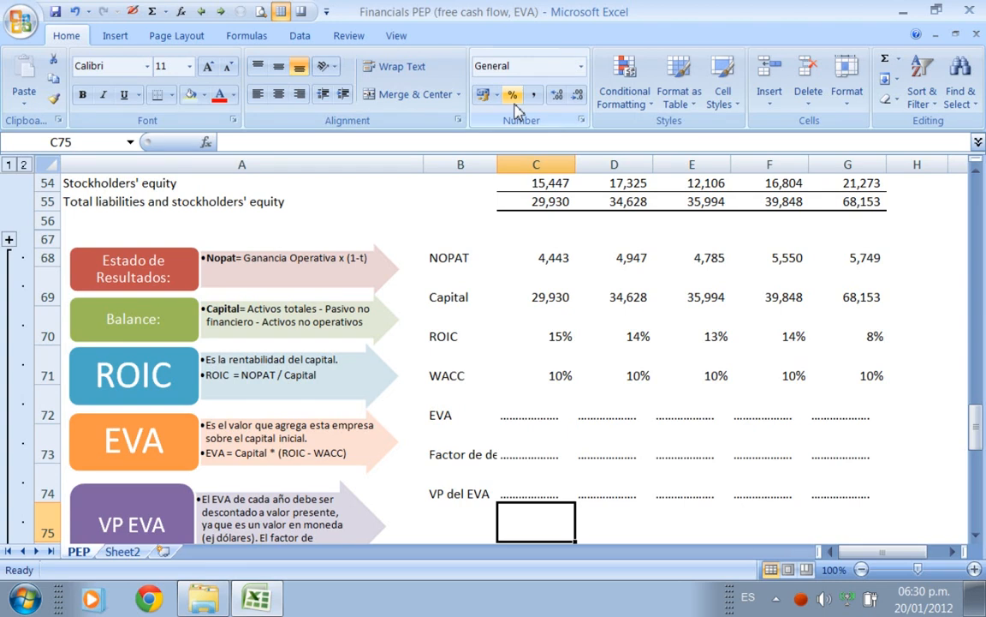
left_click(133, 11)
mouse_move(533, 318)
left_mouse_down()
mouse_move(572, 329)
mouse_move(538, 390)
left_mouse_up()
mouse_move(685, 326)
left_mouse_down()
mouse_move(704, 405)
mouse_move(693, 329)
left_mouse_up()
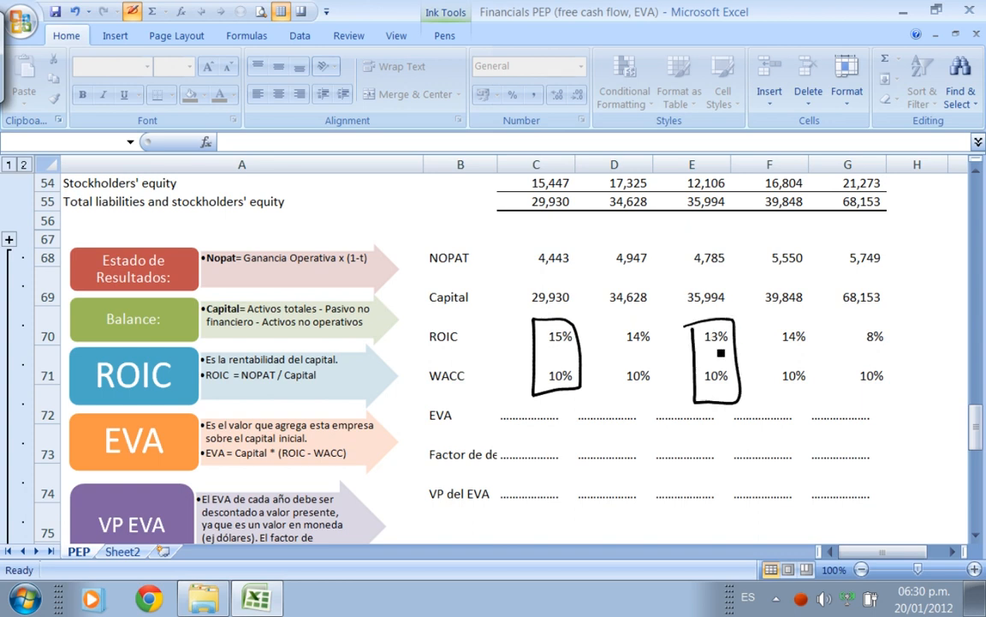
mouse_move(895, 315)
left_mouse_down()
mouse_move(829, 357)
mouse_move(916, 325)
left_mouse_up()
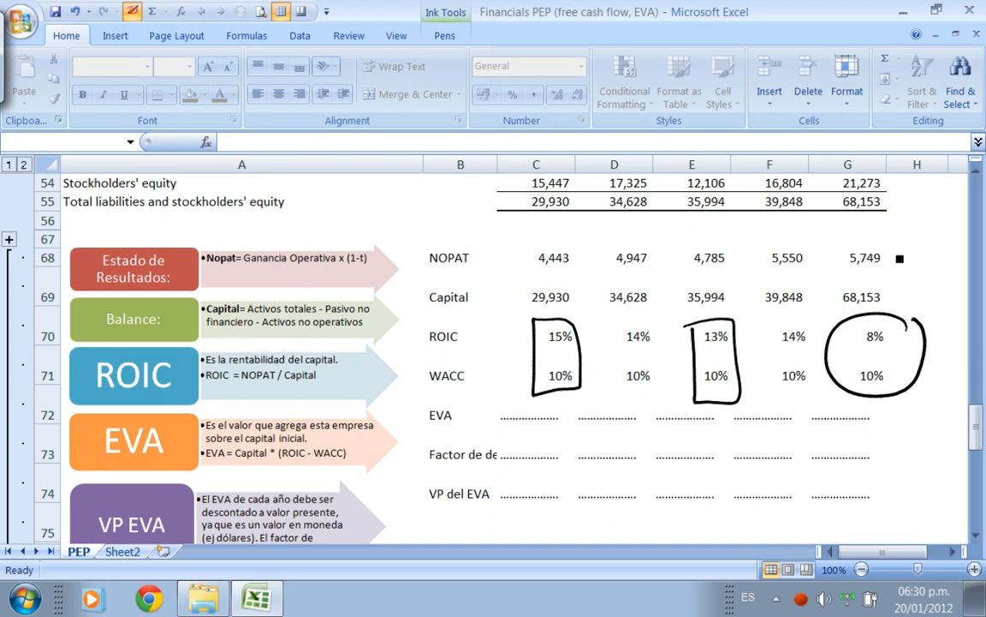
Tick the last-year NOPAT and Capital in ink, circle its ROIC and WACC, and add a circled cross beside them
left_click_drag(886, 253, 905, 237)
left_click_drag(887, 294, 913, 280)
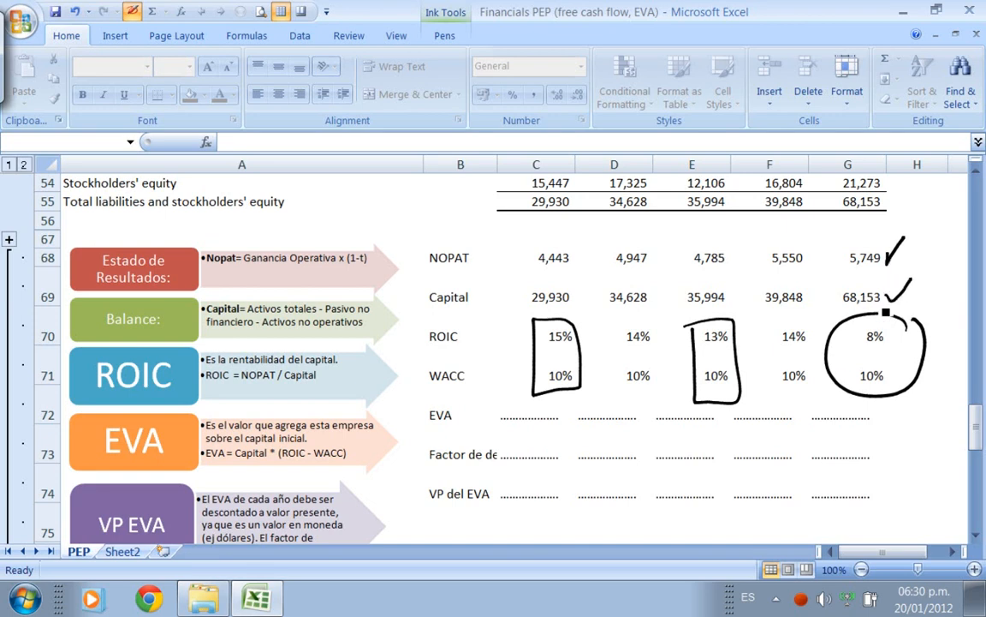
mouse_move(890, 309)
left_mouse_down()
mouse_move(901, 329)
mouse_move(856, 339)
mouse_move(892, 315)
left_mouse_up()
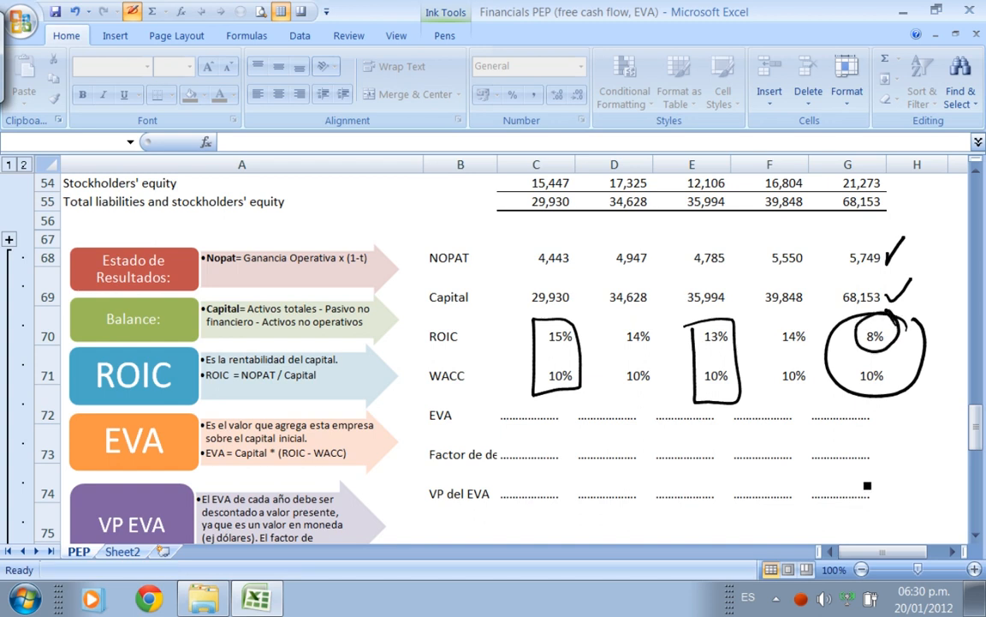
mouse_move(894, 370)
left_mouse_down()
mouse_move(857, 388)
mouse_move(896, 372)
mouse_move(929, 405)
mouse_move(913, 407)
mouse_move(942, 411)
left_mouse_up()
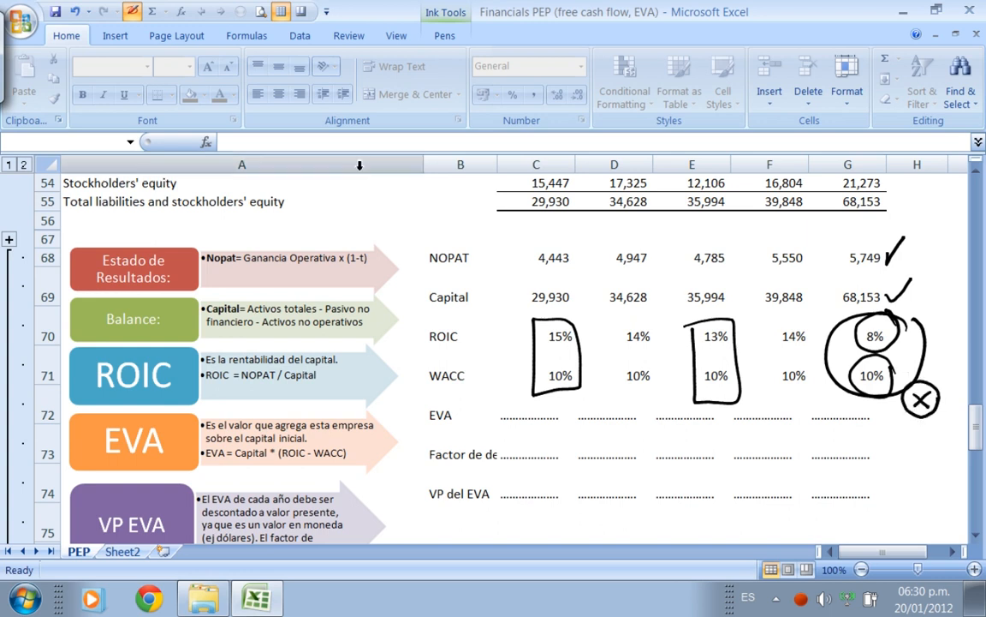
Erase all ink marks around the NOPAT, Capital, ROIC and WACC figures and leave inking mode
left_click(446, 13)
left_click(255, 89)
mouse_move(915, 240)
left_mouse_down()
mouse_move(856, 412)
mouse_move(908, 402)
left_mouse_up()
left_click_drag(711, 374, 544, 392)
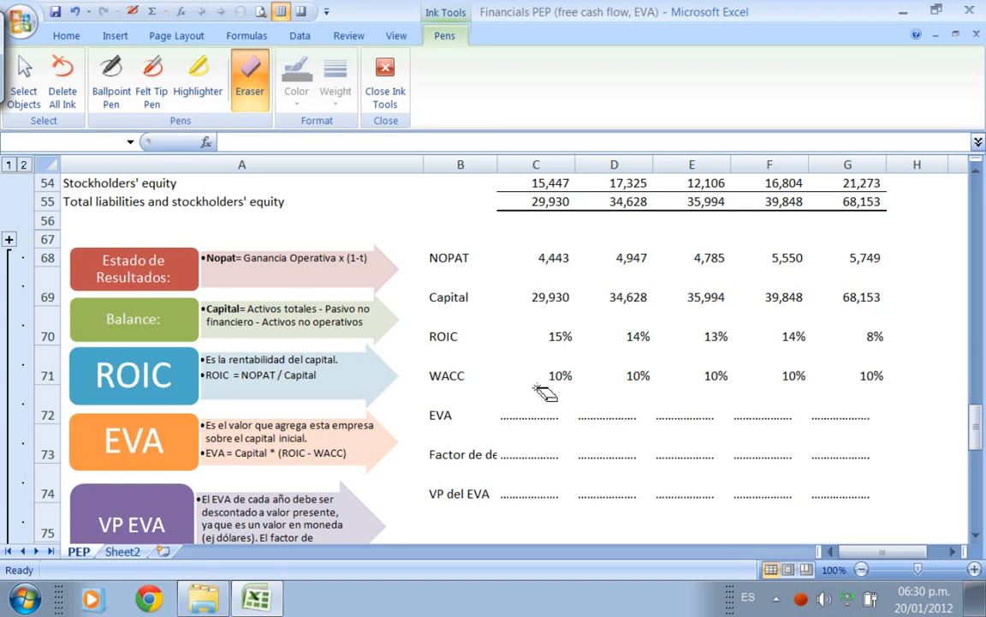
left_click(385, 85)
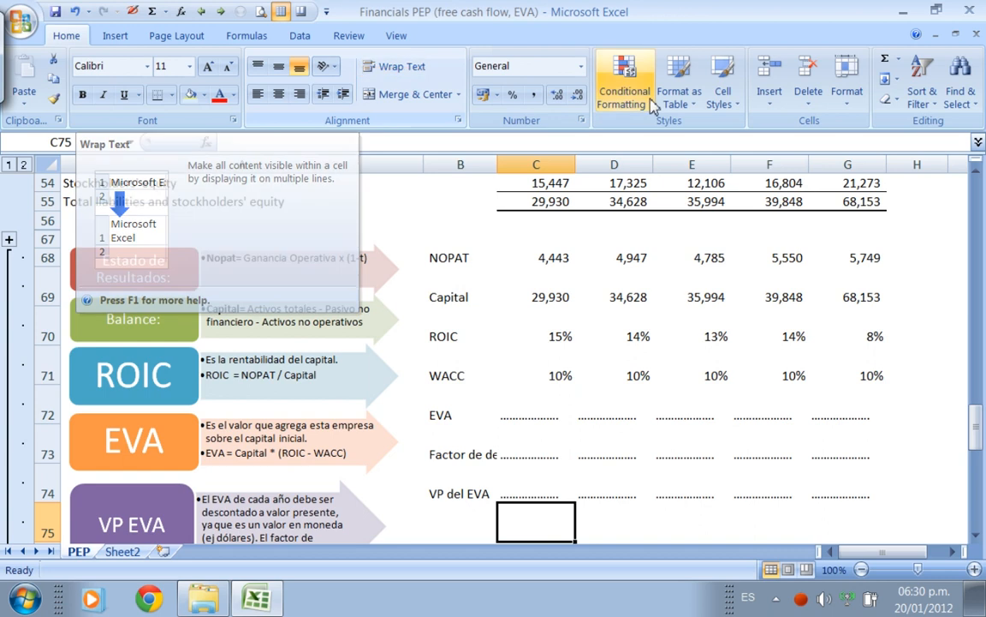
Select the first-year EVA cell C72 and circle EVA in ink in the written formula EVA = Capital * (ROIC - WACC)
left_click(556, 409)
type("+")
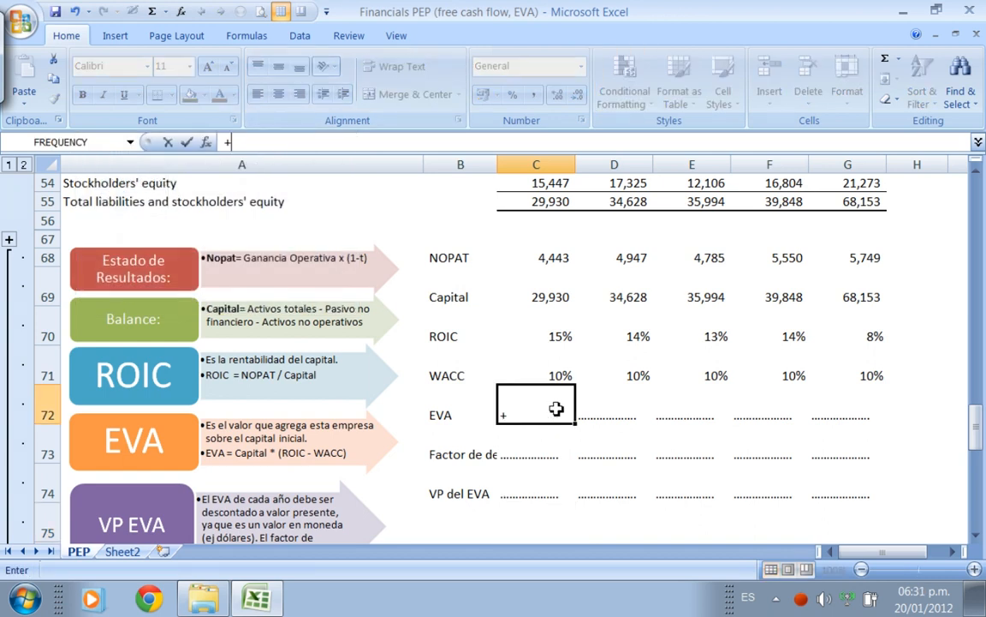
key("Escape")
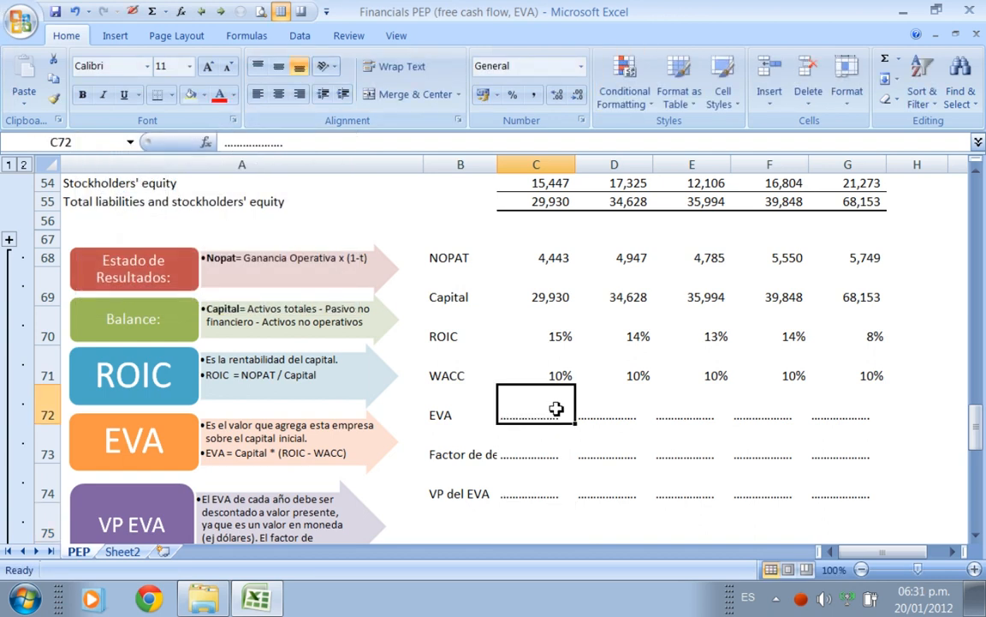
left_click(133, 11)
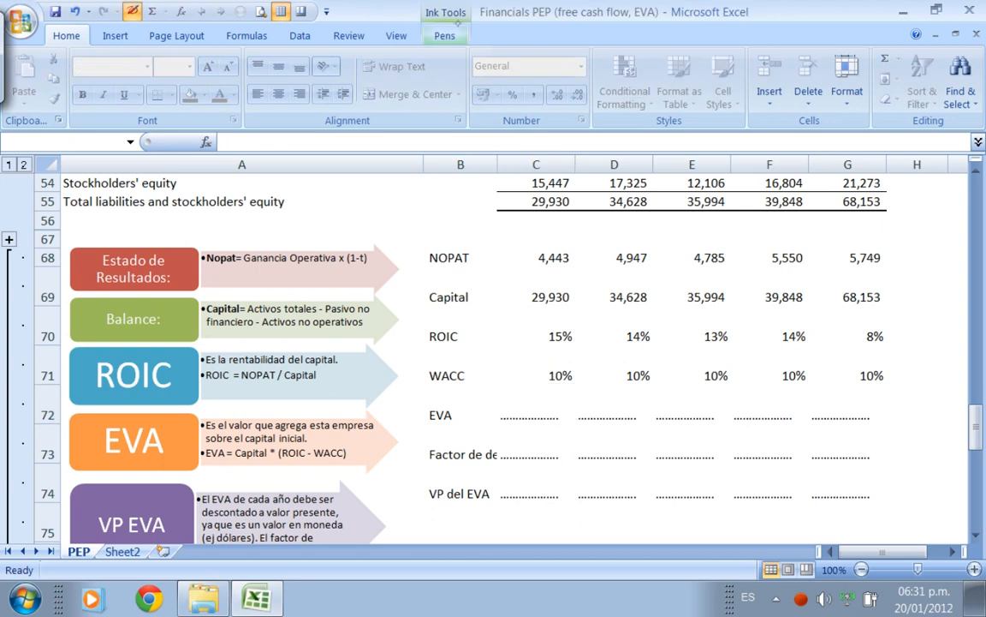
mouse_move(224, 439)
left_mouse_down()
mouse_move(195, 469)
mouse_move(226, 441)
left_mouse_up()
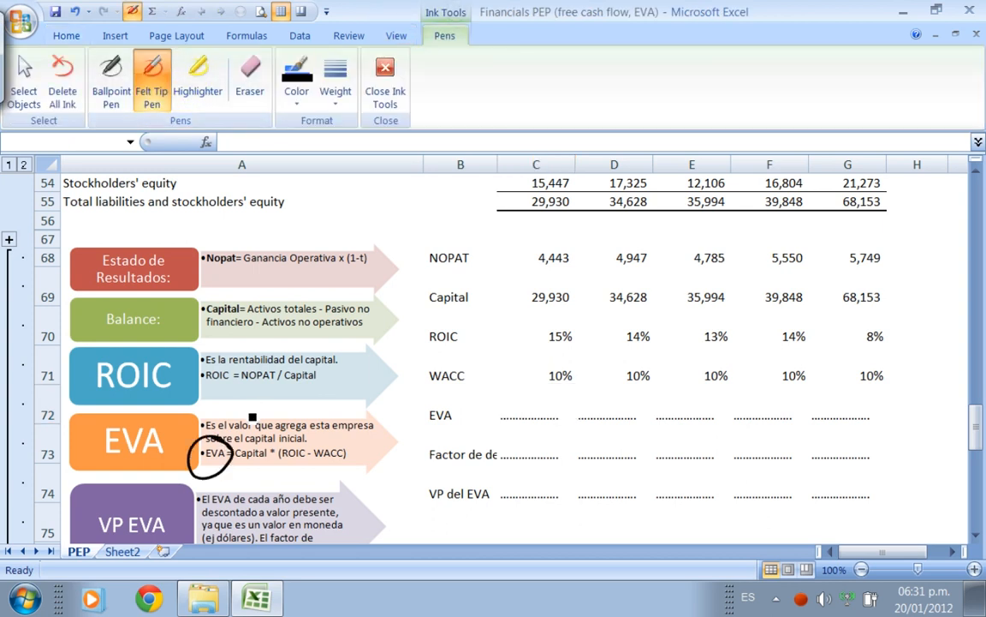
left_click(384, 86)
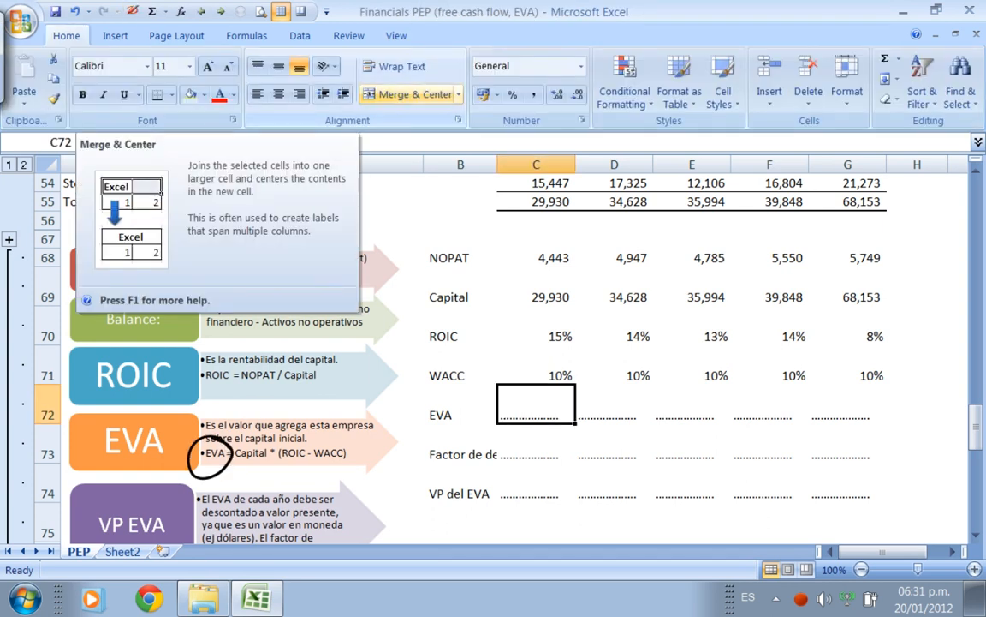
Enter the first-year EVA formula +C69*(C70-C71) in C72, multiplying Capital by ROIC minus WACC
type("+")
left_click(555, 296)
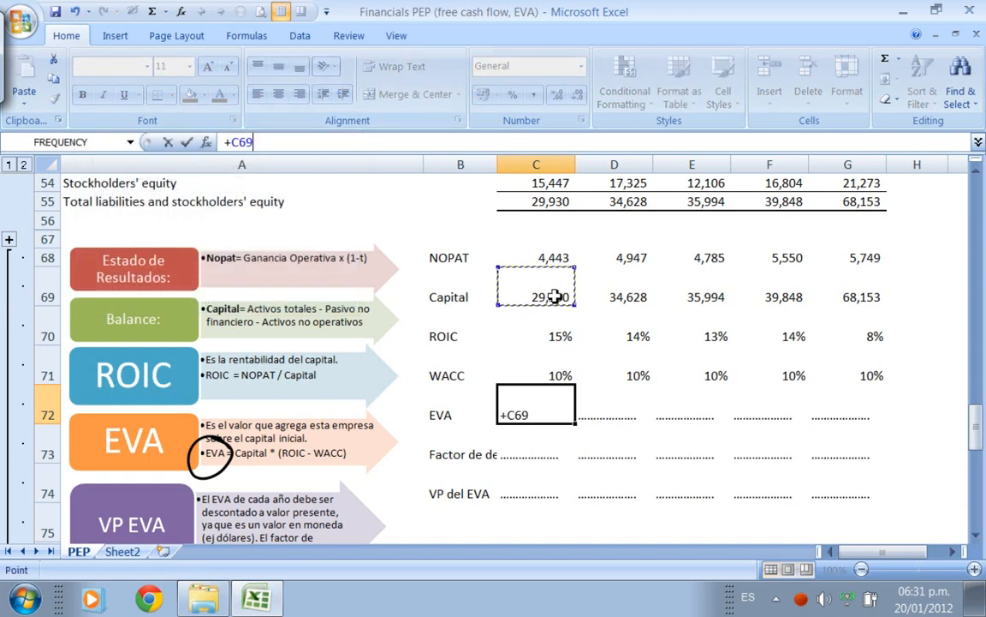
type("*")
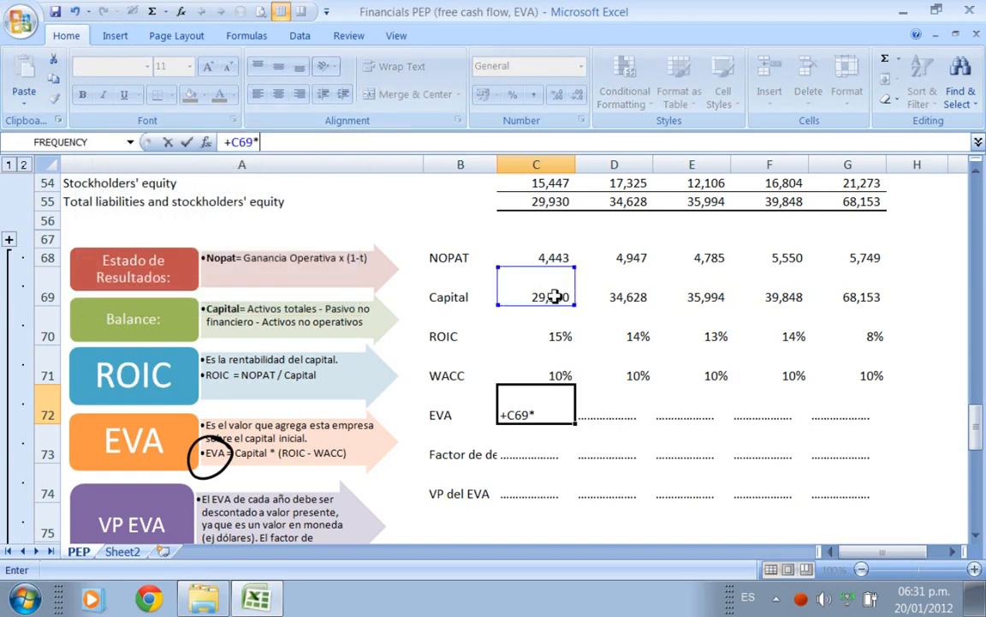
type("(")
left_click(568, 343)
type("-")
left_click(565, 369)
type(")")
key("Return")
Format the EVA in C72 with a thousands separator and no decimals
key("Up")
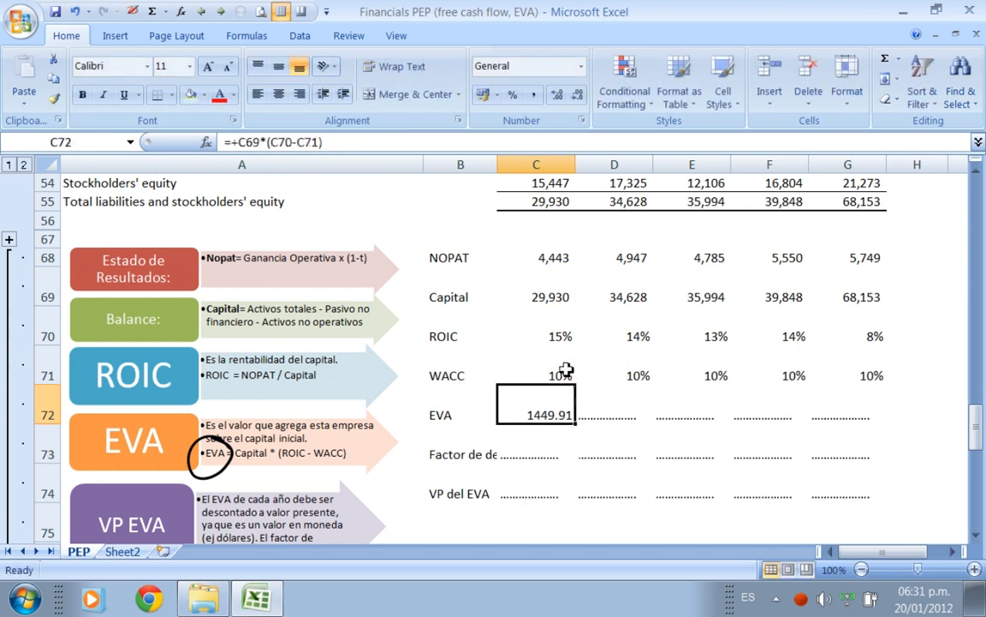
left_click(533, 94)
left_click(578, 96)
left_click(578, 96)
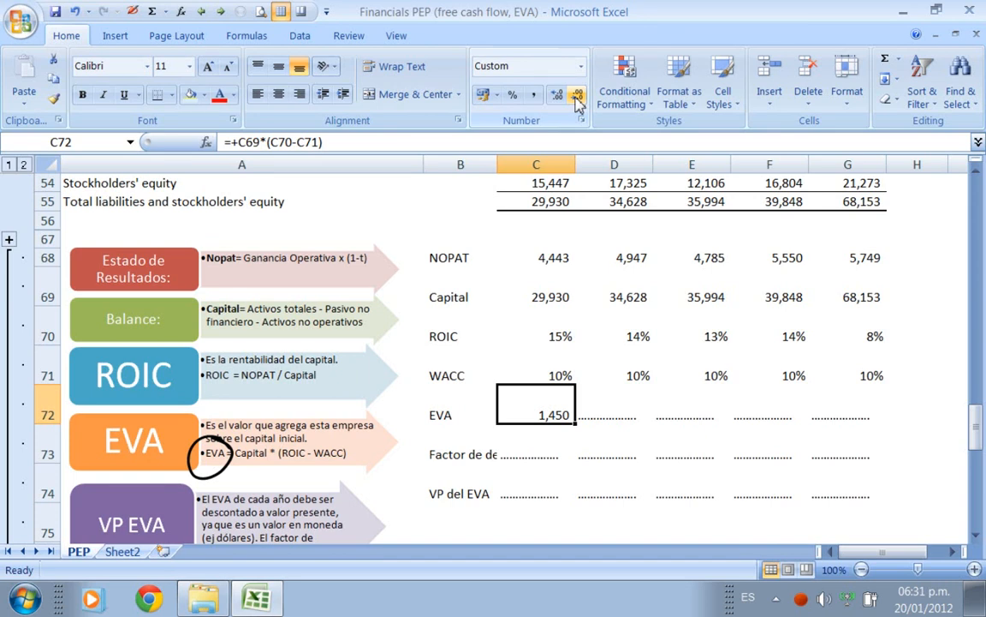
Copy the EVA formula from C72 across D72:G72
key("ctrl+c")
key("shift+Right")
key("shift+Right")
key("shift+Right")
key("shift+Right")
key("Return")
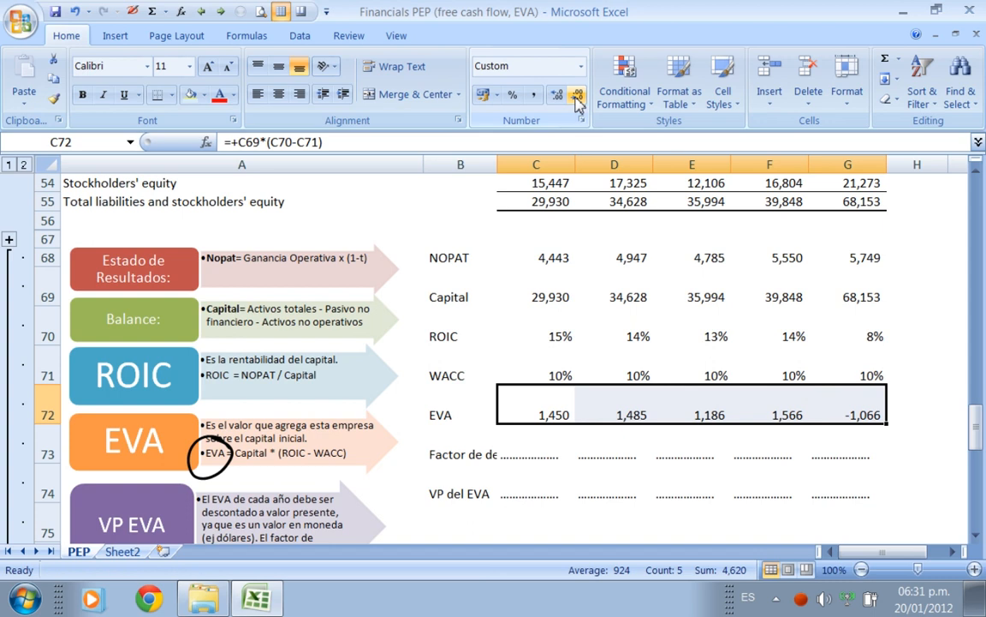
Inspect the copied last-year EVA formula in G72 with its Capital, ROIC and WACC references
key("Right")
key("Right")
key("Right")
key("Right")
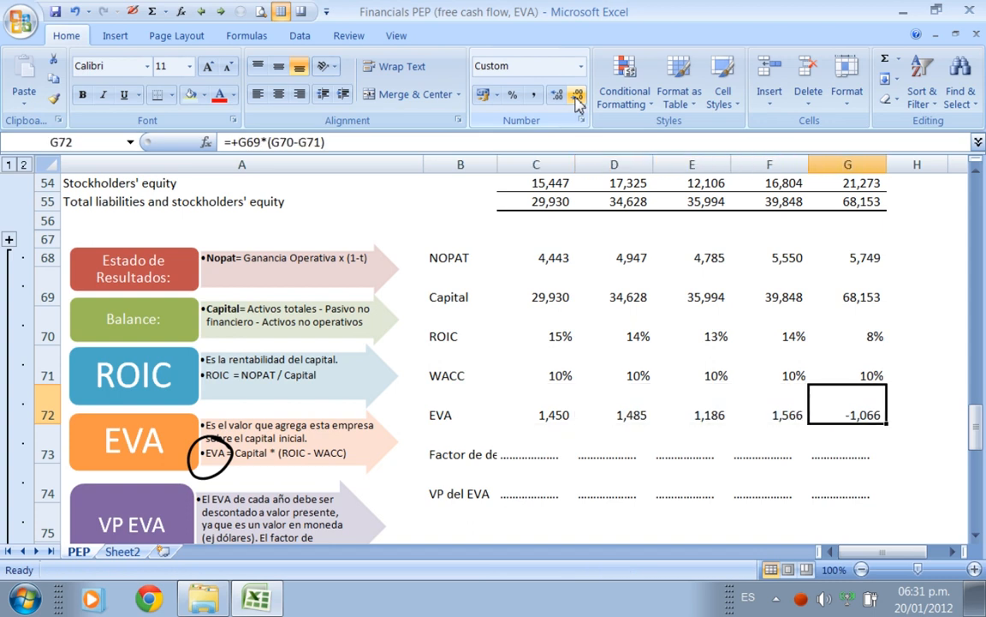
left_click(562, 146)
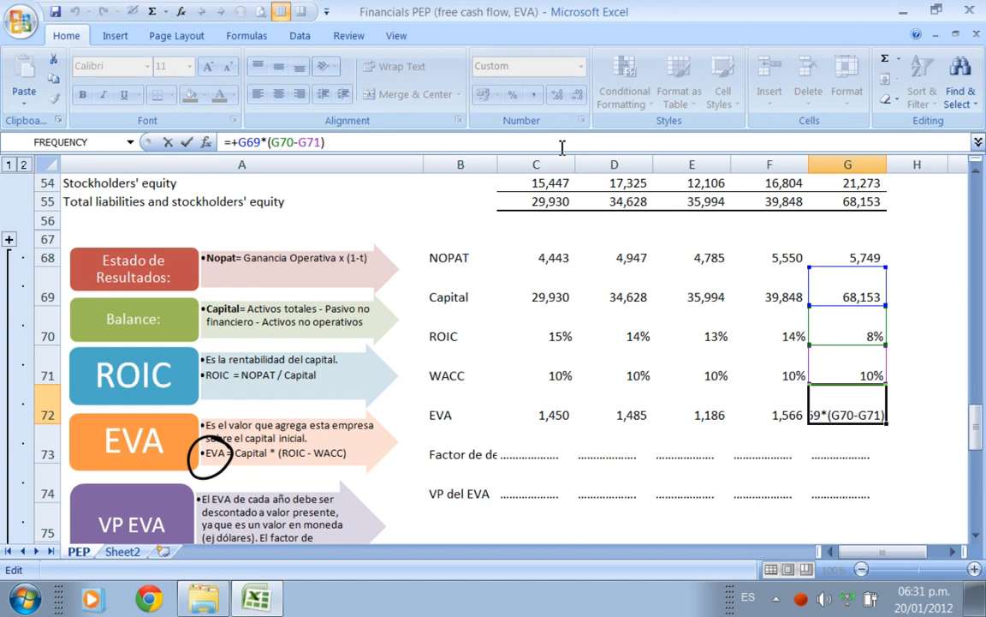
key("ctrl+Return")
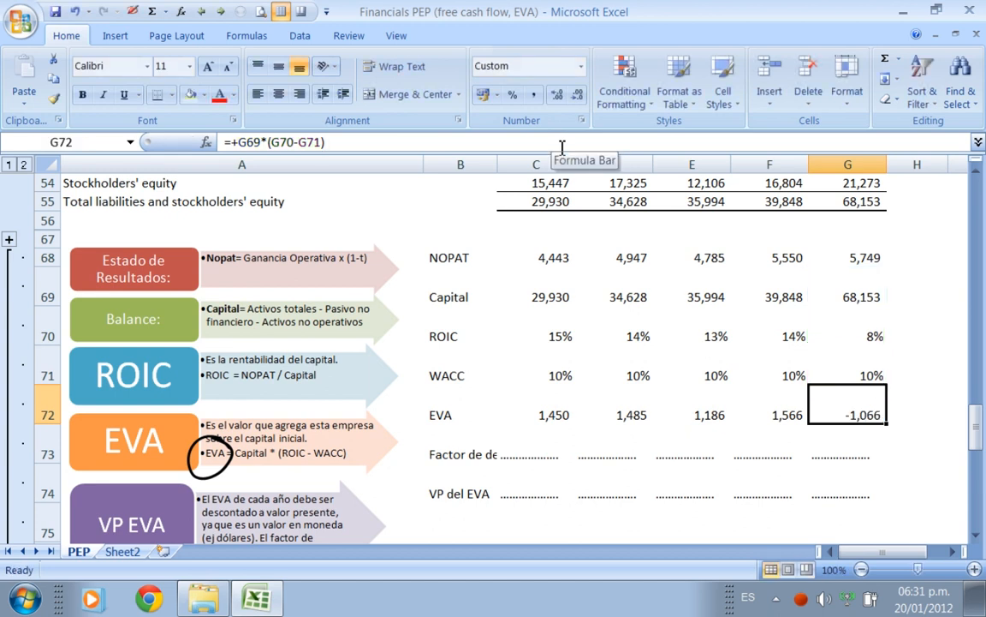
View the discount factor, VP del EVA and company value rows with their explanations below the EVA row
key("Down")
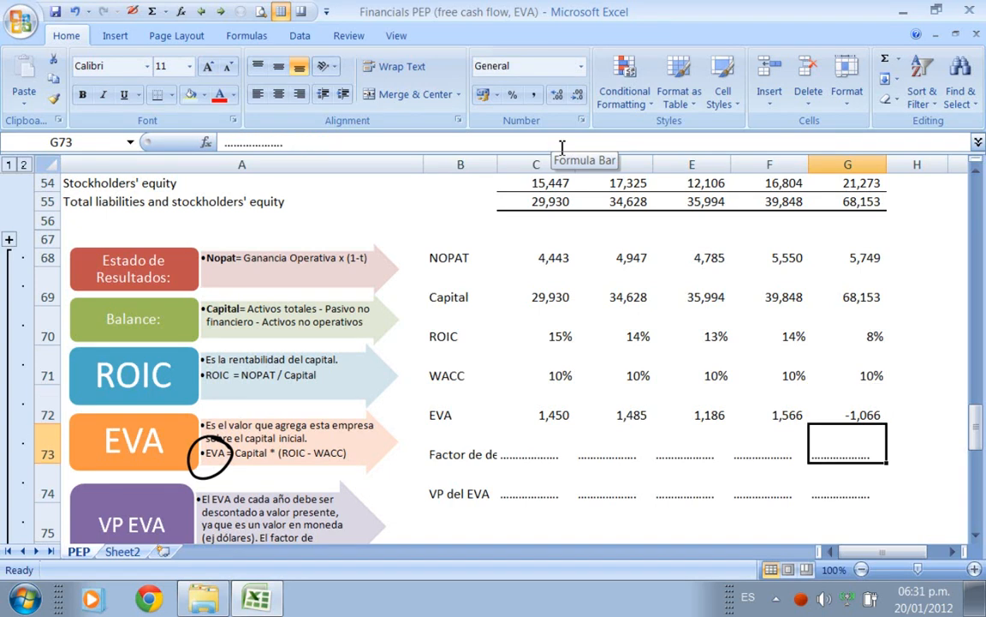
key("Down")
key("Down")
key("Down")
key("Down")
key("Down")
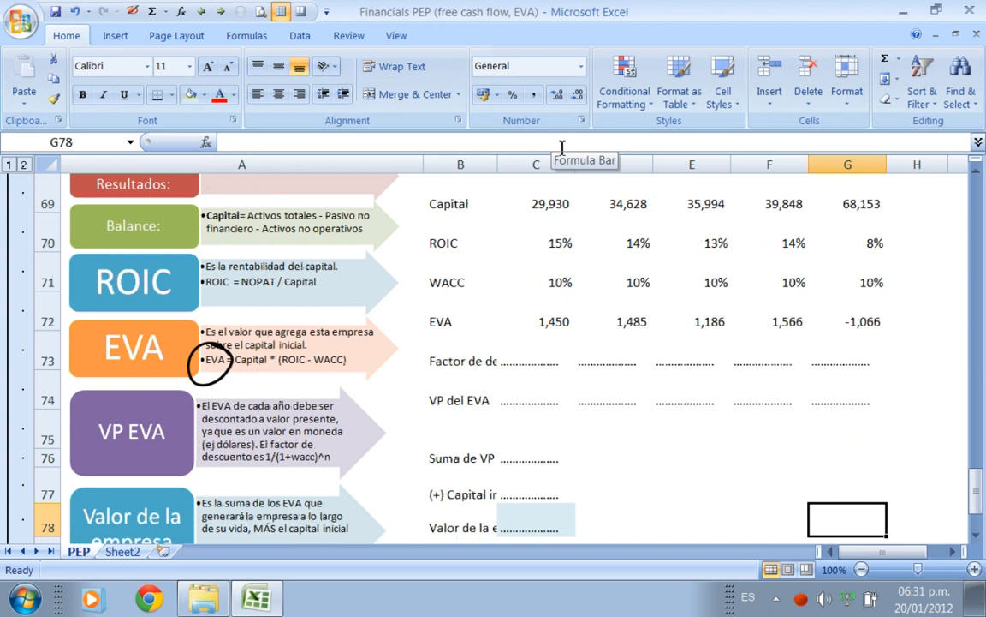
key("Down")
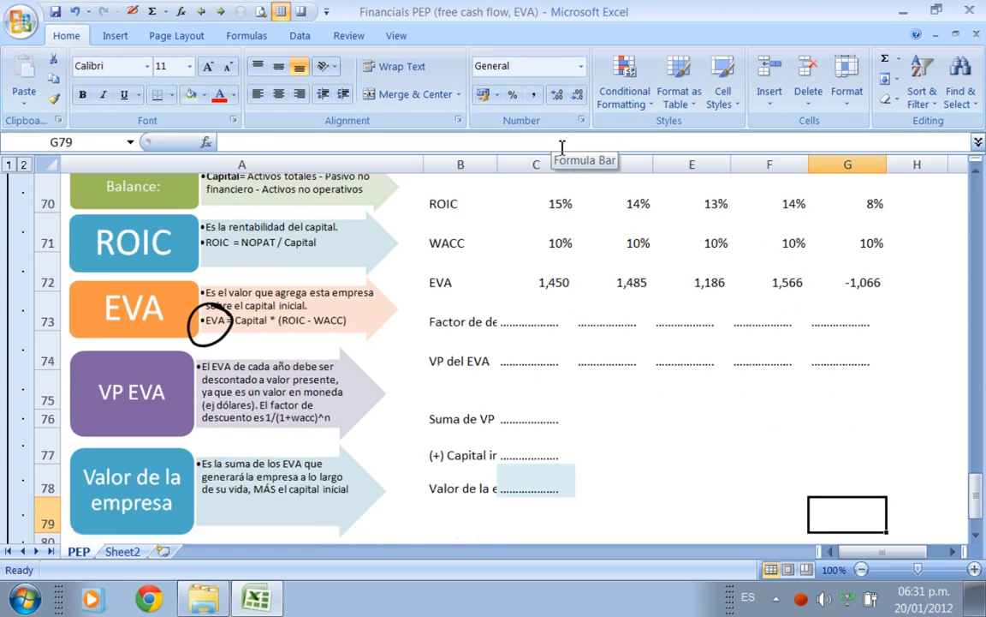
Annotate the first year's discount factor in C73 with a ballpoint ink circle, a leader line and the formula 1/(1+WACC)^1
left_click(132, 11)
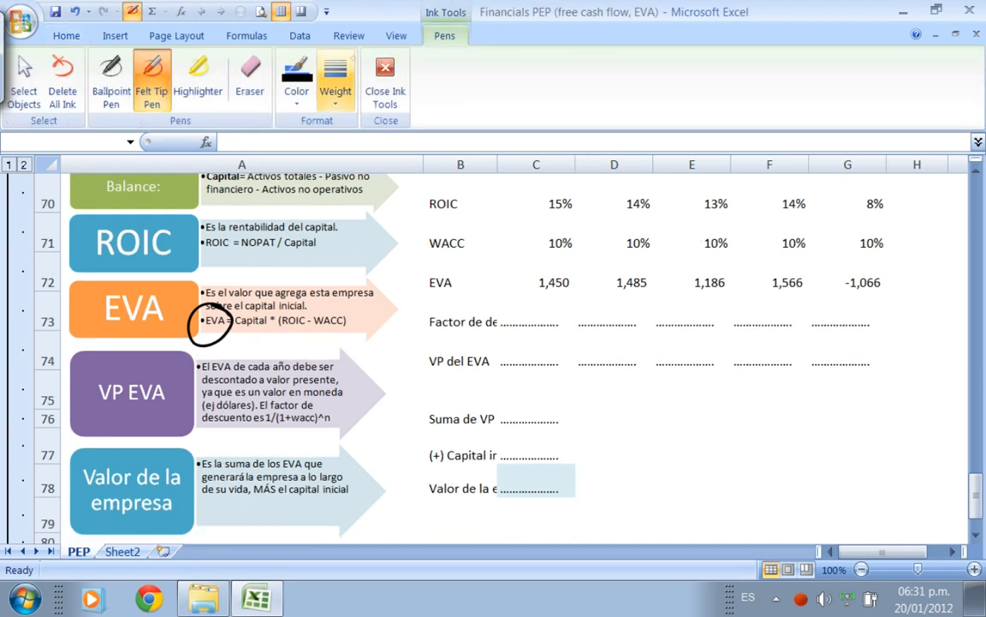
left_click(126, 74)
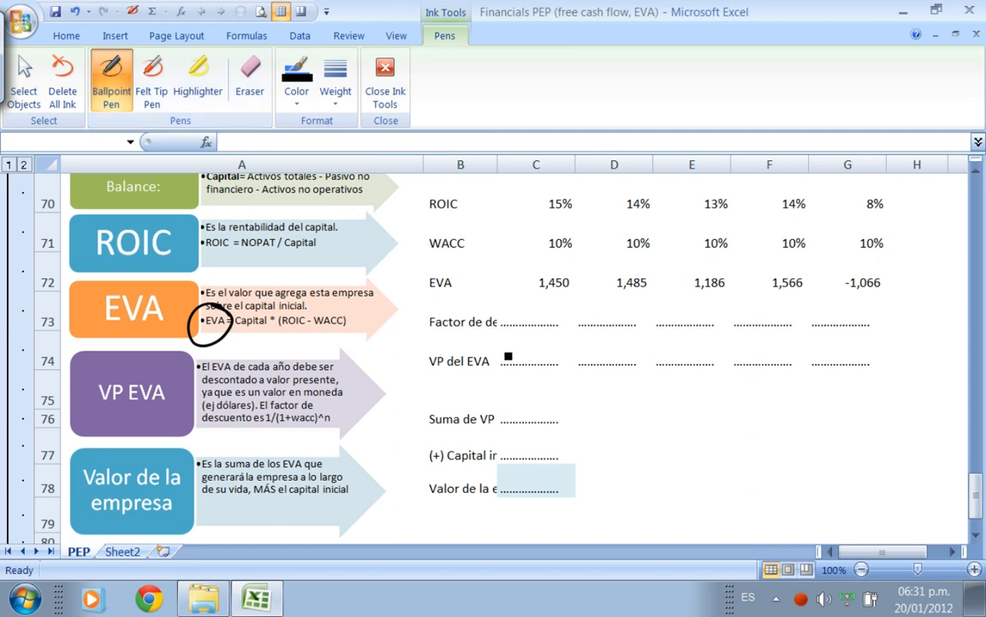
mouse_move(567, 305)
left_mouse_down()
mouse_move(610, 401)
mouse_move(637, 433)
mouse_move(724, 447)
left_mouse_up()
left_click_drag(608, 455, 602, 481)
mouse_move(618, 466)
left_mouse_down()
mouse_move(625, 477)
mouse_move(648, 469)
left_mouse_up()
mouse_move(641, 463)
left_mouse_down()
mouse_move(641, 478)
mouse_move(680, 477)
left_mouse_up()
mouse_move(697, 467)
left_mouse_down()
mouse_move(696, 477)
mouse_move(717, 484)
left_mouse_up()
left_click_drag(724, 452, 726, 460)
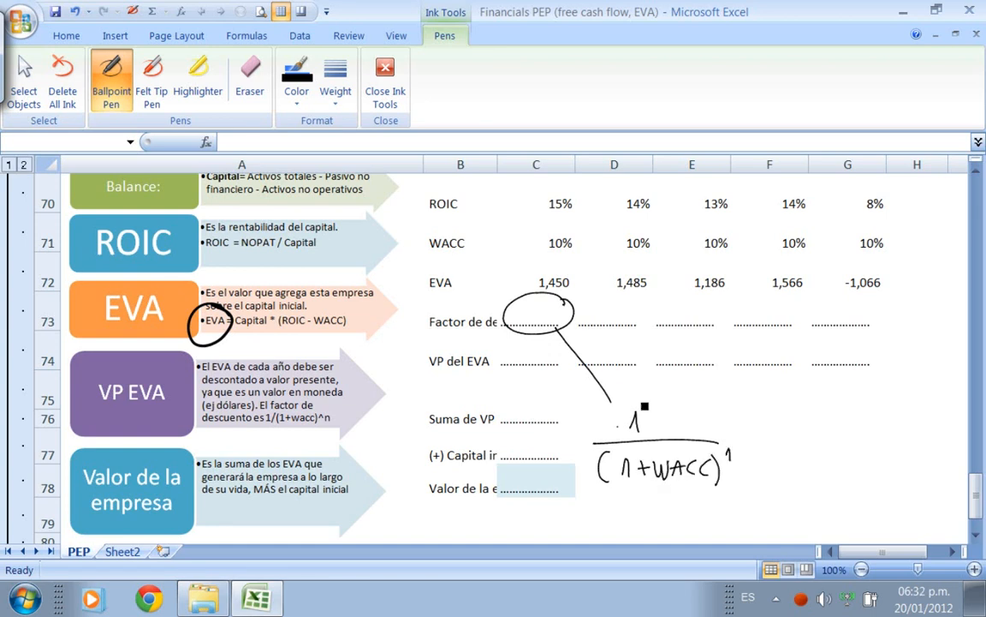
Annotate the second year's discount factor in D73 with an ink circle, a leader line and the formula 1/(1+WACC)^2
mouse_move(635, 285)
left_mouse_down()
mouse_move(802, 435)
mouse_move(808, 468)
mouse_move(873, 472)
left_mouse_up()
mouse_move(778, 497)
left_mouse_down()
mouse_move(775, 517)
mouse_move(809, 506)
left_mouse_up()
left_click_drag(803, 498, 802, 512)
mouse_move(813, 501)
left_mouse_down()
mouse_move(829, 511)
mouse_move(849, 500)
left_mouse_up()
left_click_drag(854, 503, 873, 512)
mouse_move(877, 486)
left_mouse_down()
mouse_move(880, 510)
mouse_move(894, 494)
left_mouse_up()
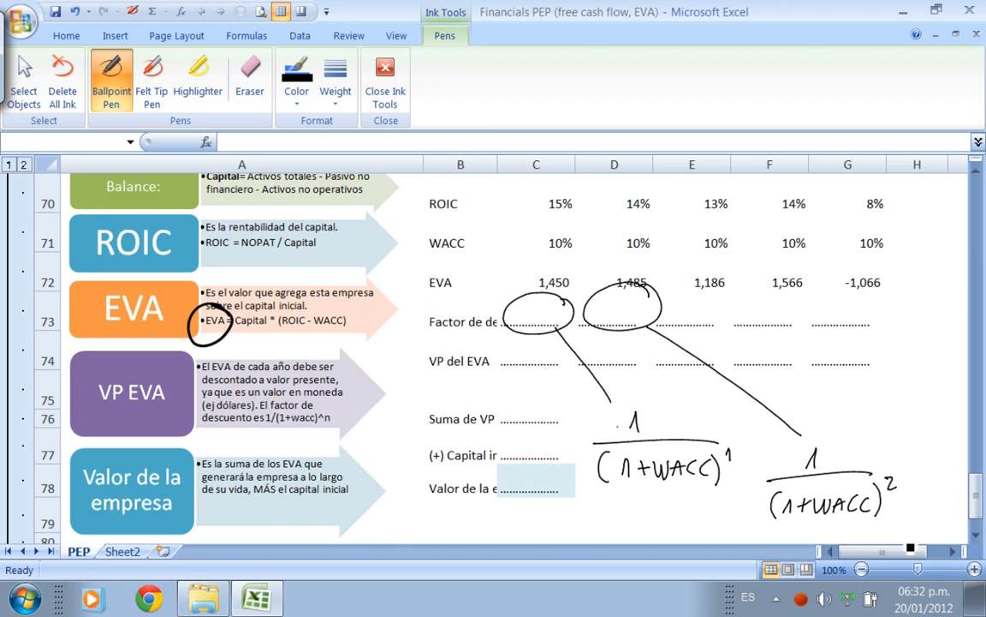
Circle the last discount factor in G73 with a leader line, and box the EVA in G72 with a long arrow extending to column O
scroll(848, 496, "right", 2)
mouse_move(452, 295)
left_mouse_down()
mouse_move(424, 336)
mouse_move(459, 300)
mouse_move(591, 419)
left_mouse_up()
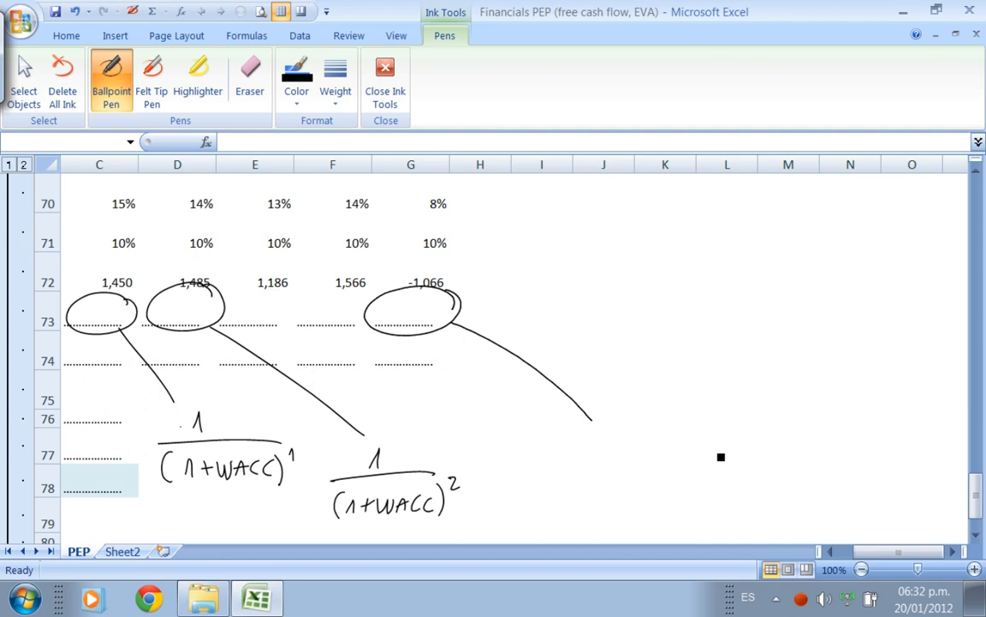
mouse_move(402, 261)
left_mouse_down()
mouse_move(452, 271)
mouse_move(404, 260)
left_mouse_up()
mouse_move(457, 277)
left_mouse_down()
mouse_move(918, 262)
mouse_move(898, 255)
left_mouse_up()
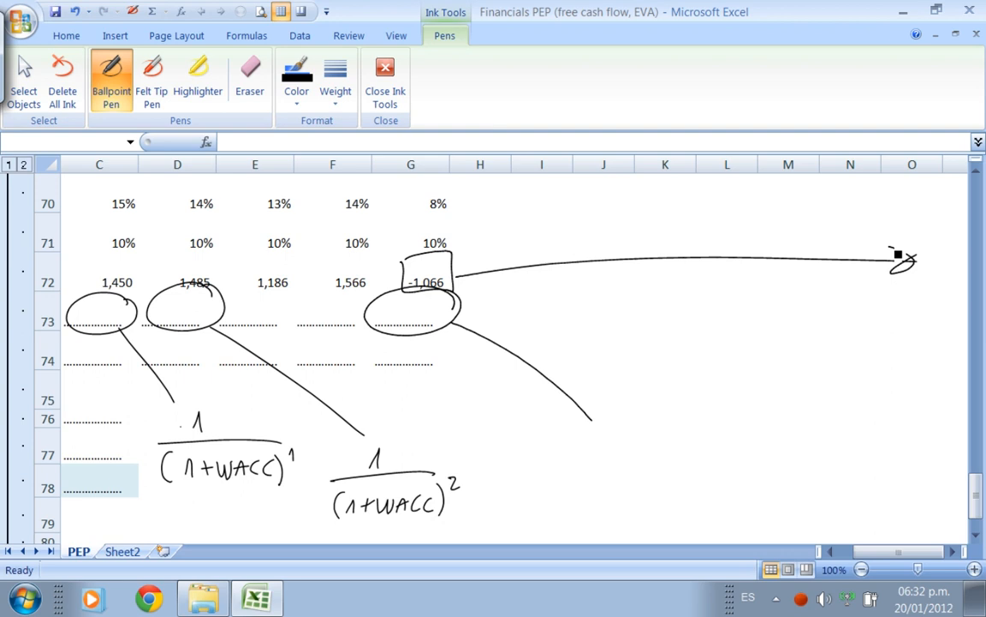
Handwrite the perpetuity discount factor 1/(WACC-g) x 1/(1+WACC)^4 at the end of G73's leader line and frame it
left_click_drag(602, 449, 674, 467)
mouse_move(567, 495)
left_mouse_down()
mouse_move(579, 511)
mouse_move(667, 501)
mouse_move(660, 522)
mouse_move(558, 529)
left_mouse_up()
left_click_drag(674, 483, 677, 515)
left_click_drag(701, 458, 710, 468)
left_click_drag(710, 458, 700, 467)
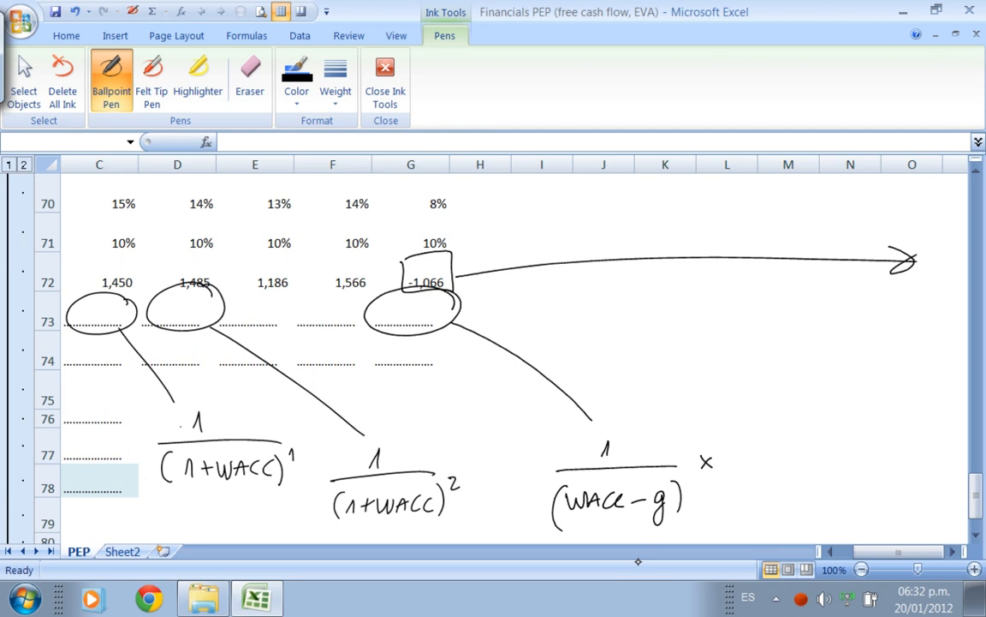
left_click_drag(735, 468, 850, 463)
mouse_move(774, 442)
left_mouse_down()
mouse_move(780, 459)
mouse_move(746, 509)
left_mouse_up()
mouse_move(762, 495)
left_mouse_down()
mouse_move(771, 507)
mouse_move(840, 506)
mouse_move(855, 496)
mouse_move(862, 509)
left_mouse_up()
left_click_drag(872, 471, 876, 490)
mouse_move(502, 421)
left_mouse_down()
mouse_move(889, 462)
mouse_move(609, 537)
mouse_move(526, 410)
left_mouse_up()
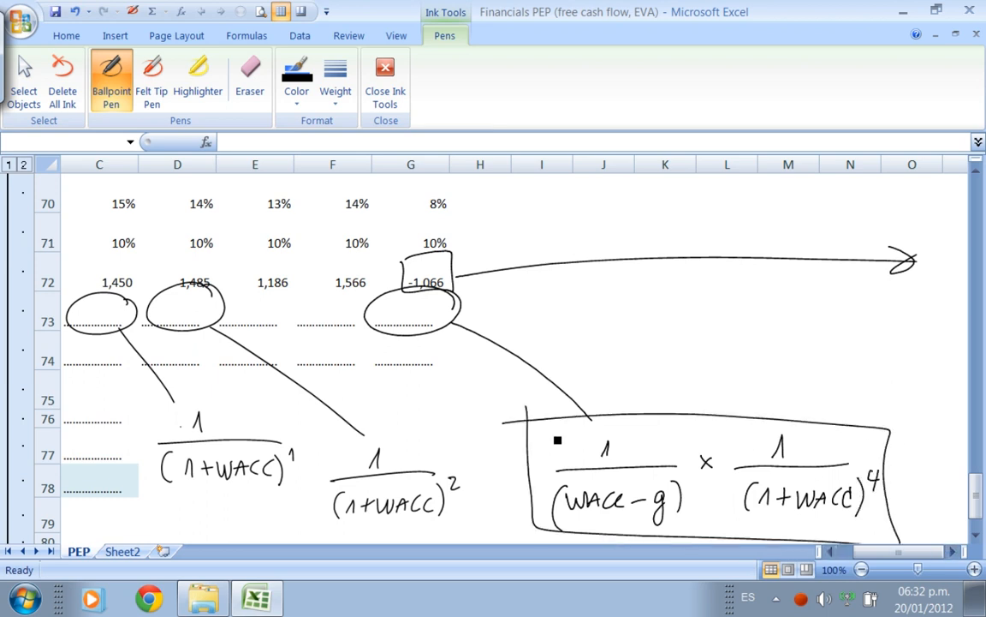
Delete all ink annotations from the sheet and return to cell editing
left_click(62, 81)
left_click(458, 345)
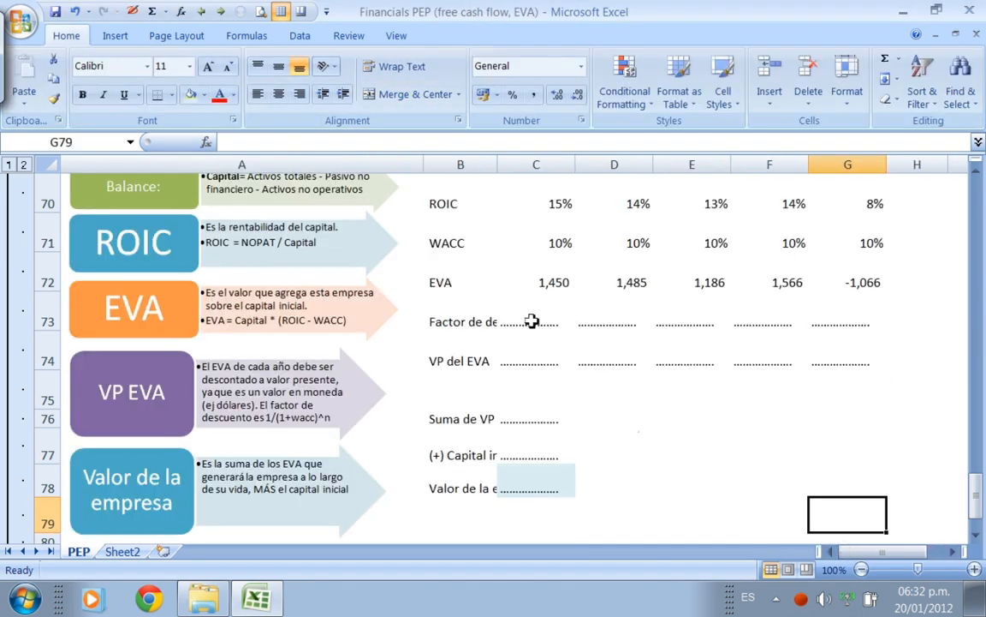
Number the first four years above the NOPAT row by entering 1, 2, 3 and 4 in C67:F67
left_click(533, 322)
key("Up")
key("Up")
key("Up")
key("Up")
key("Up")
key("Up")
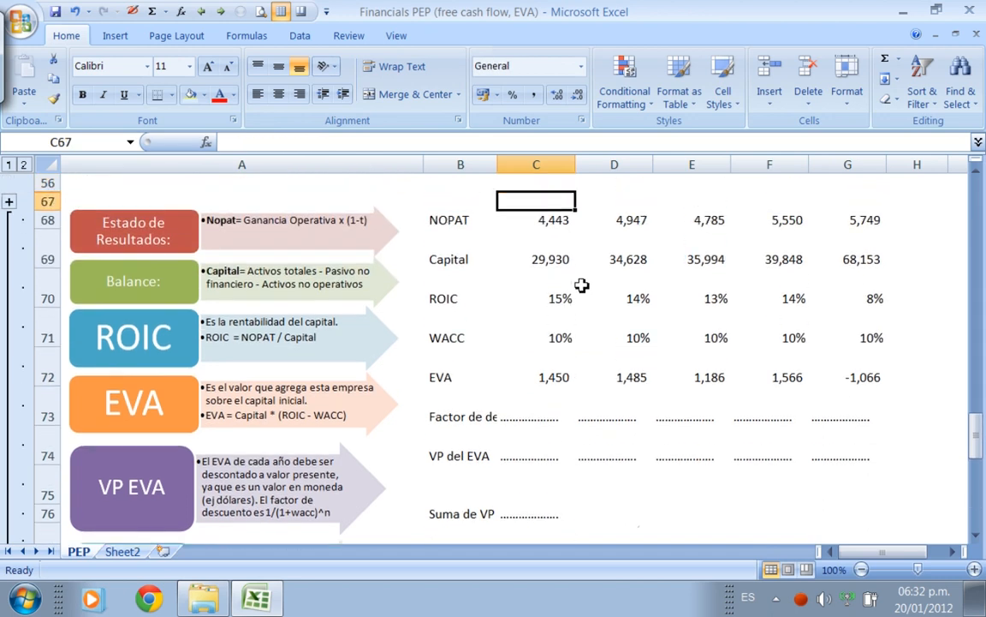
type("1")
key("Tab")
type("2")
key("Tab")
type("3")
key("Tab")
type("4")
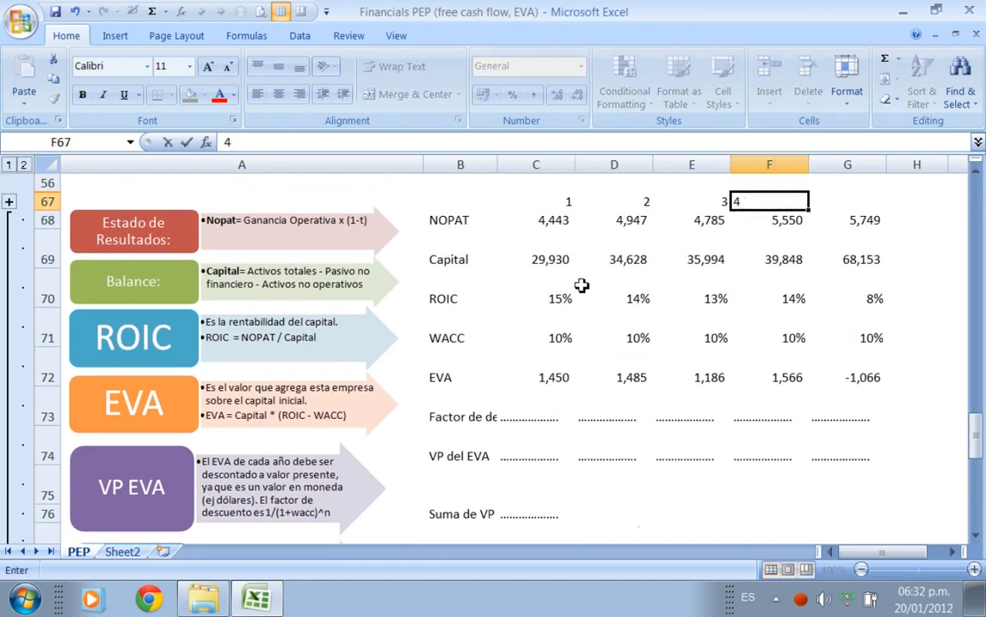
key("Down")
Enter the discount factor formula =1/(1+wacc)^C67 in C73 and format it in comma style with two decimals
key("Down")
key("Down")
key("Down")
key("Down")
key("Down")
key("Left")
key("Left")
key("Left")
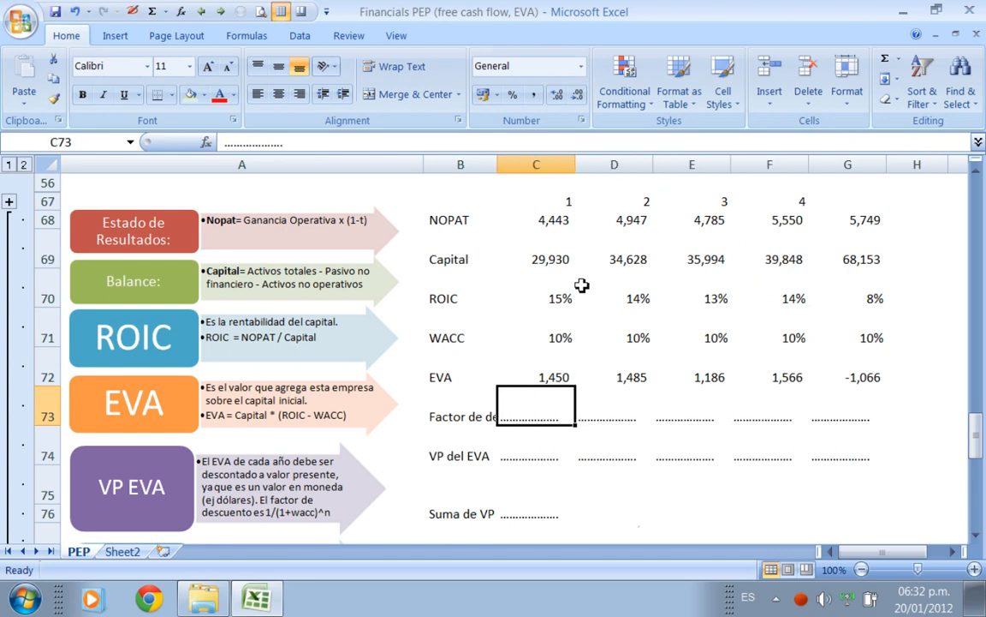
type("+1/(1+WACC)")
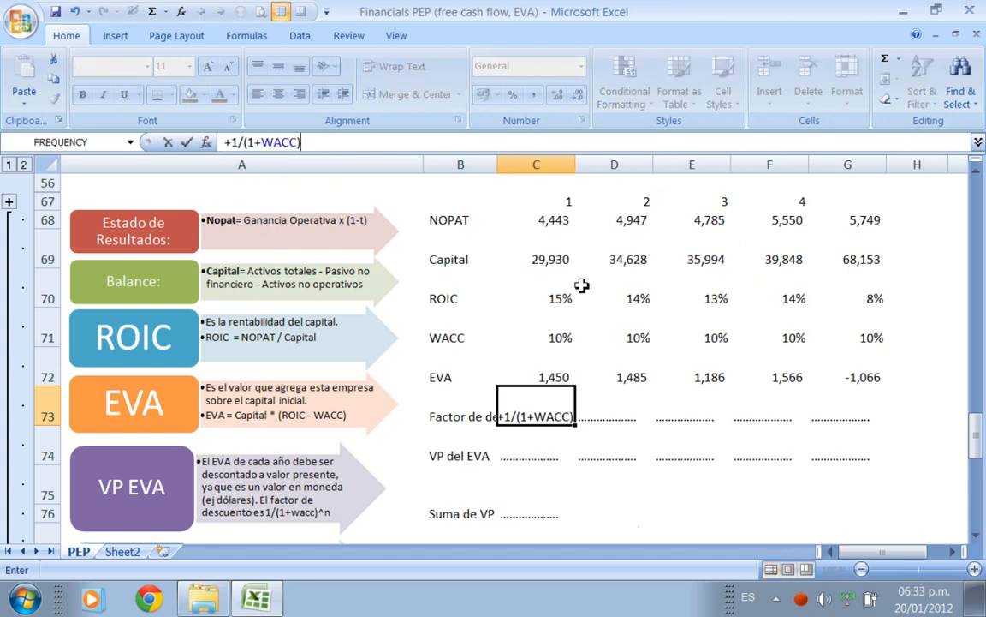
type("^")
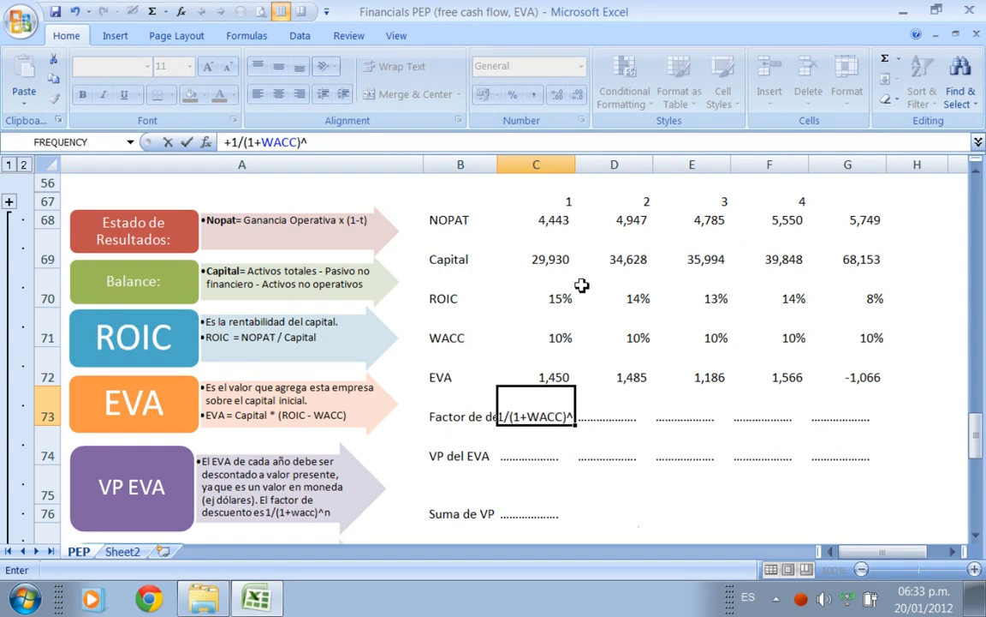
left_click(574, 201)
key("Return")
key("Up")
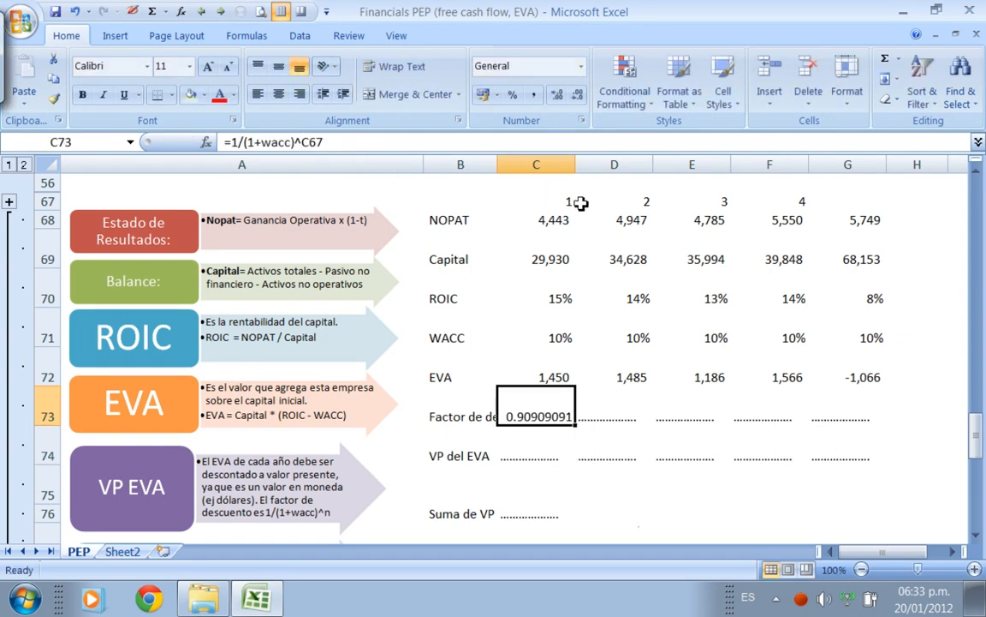
left_click(533, 96)
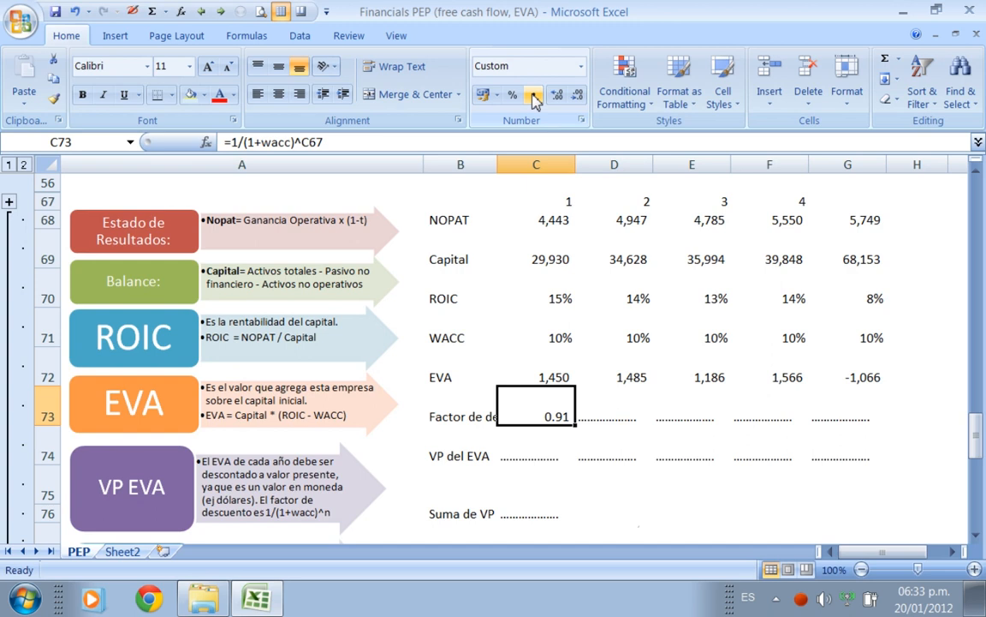
Copy the discount factor formula from C73 across D73:F73
key("ctrl+c")
key("Right")
key("ctrl+v")
key("Escape")
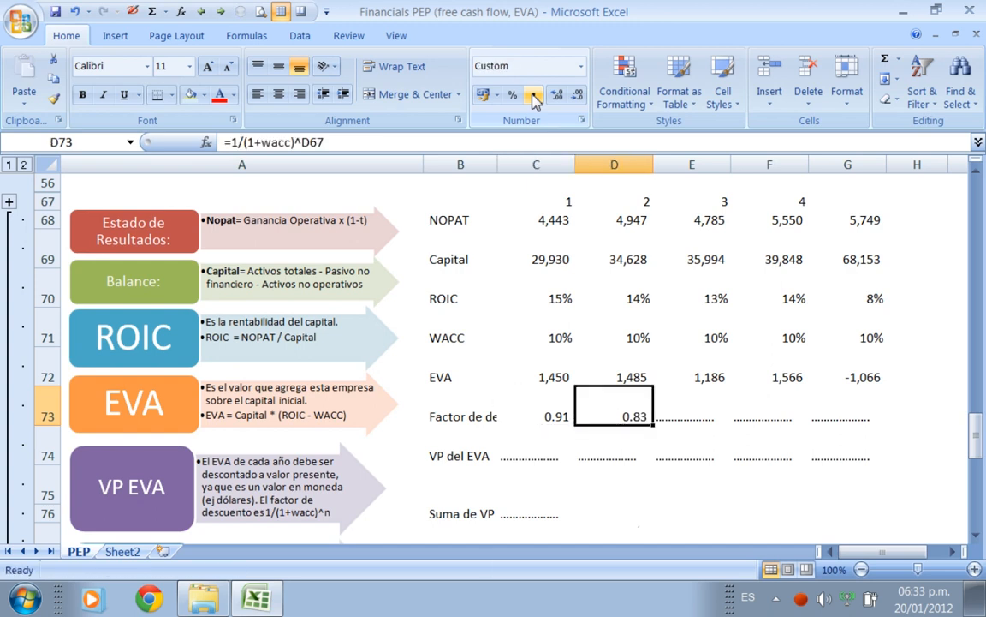
key("ctrl+c")
key("Right")
key("ctrl+v")
key("Escape")
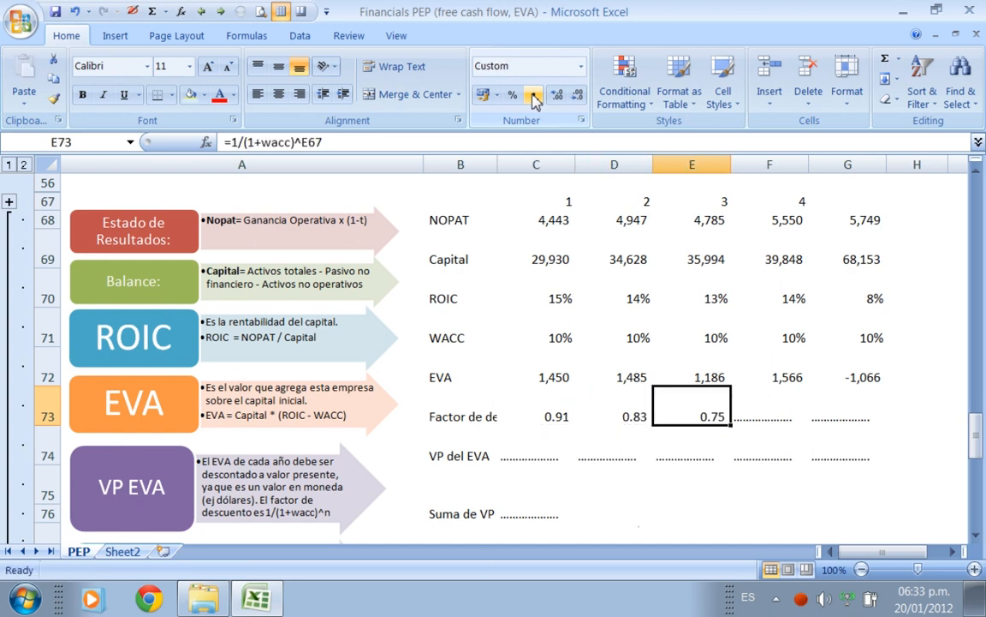
key("ctrl+c")
key("shift+Right")
key("ctrl+v")
key("Escape")
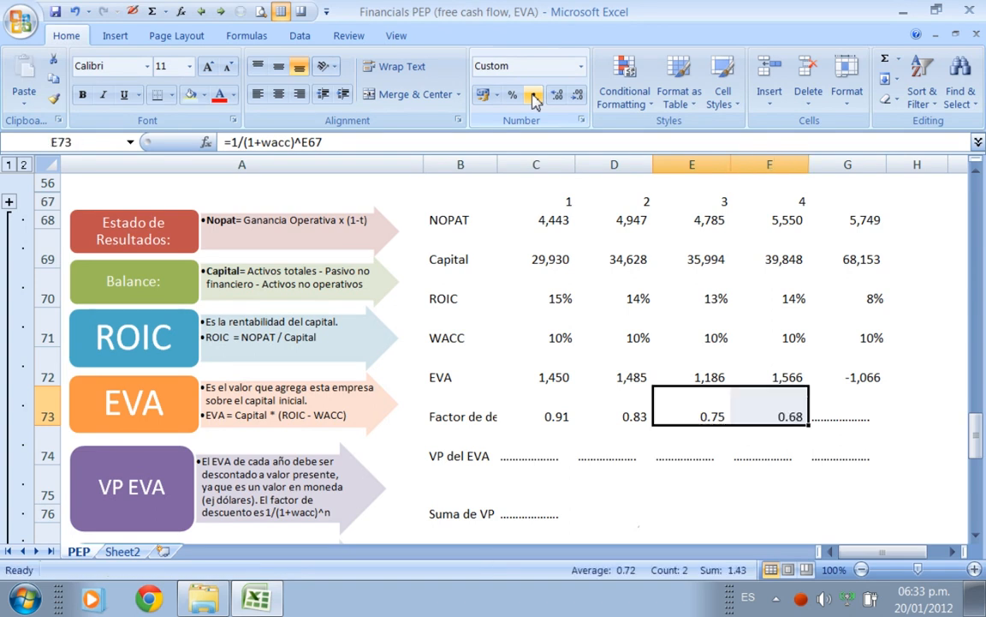
Enter the perpetuity discount factor +1/(WACC-0%)*F73 in G73, using 0% growth
key("Right")
key("Right")
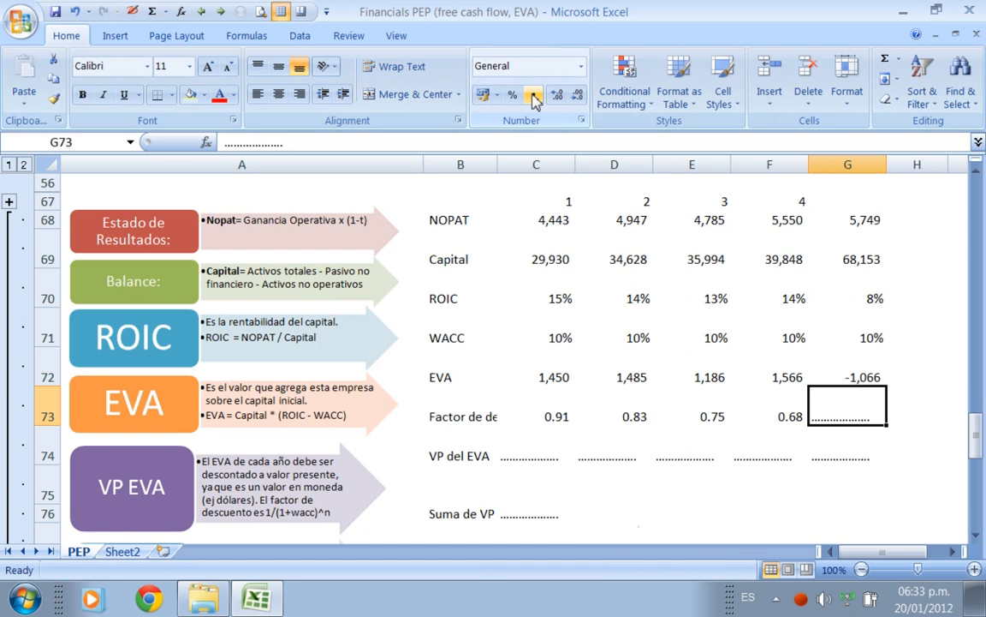
type("+1/(")
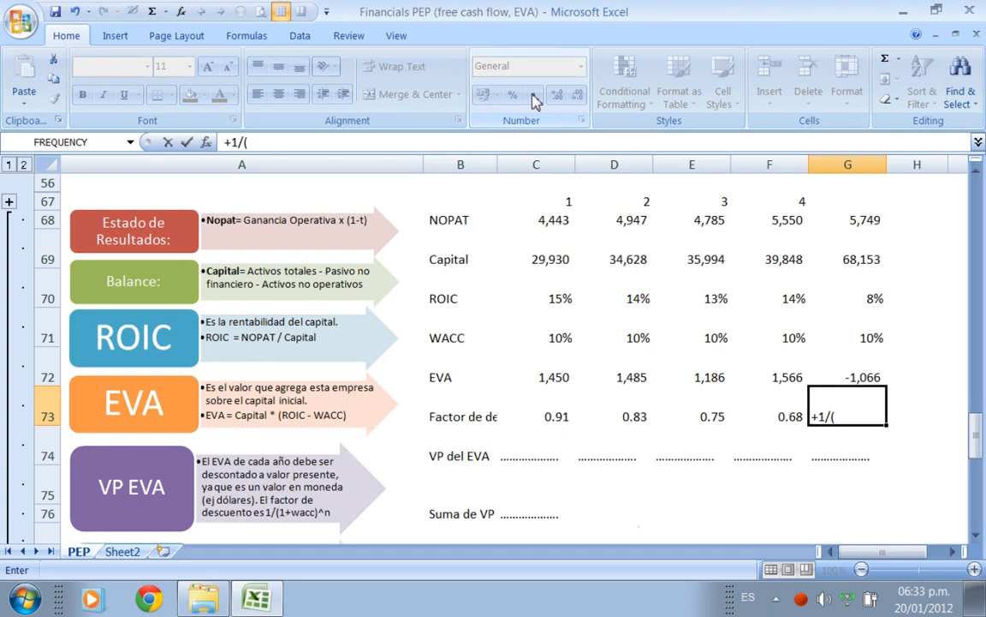
type("WACC-")
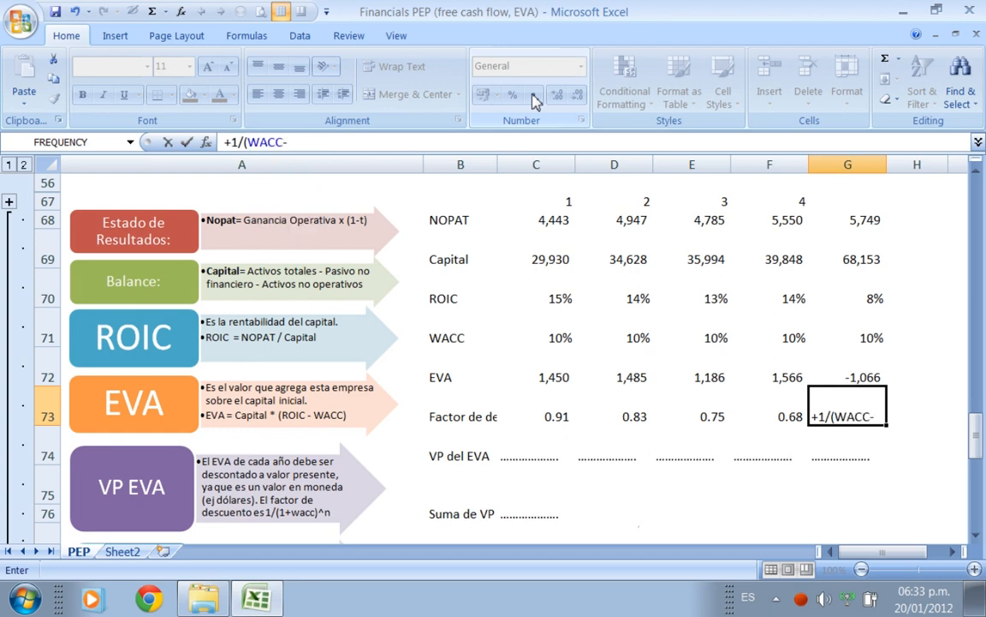
type("0%)")
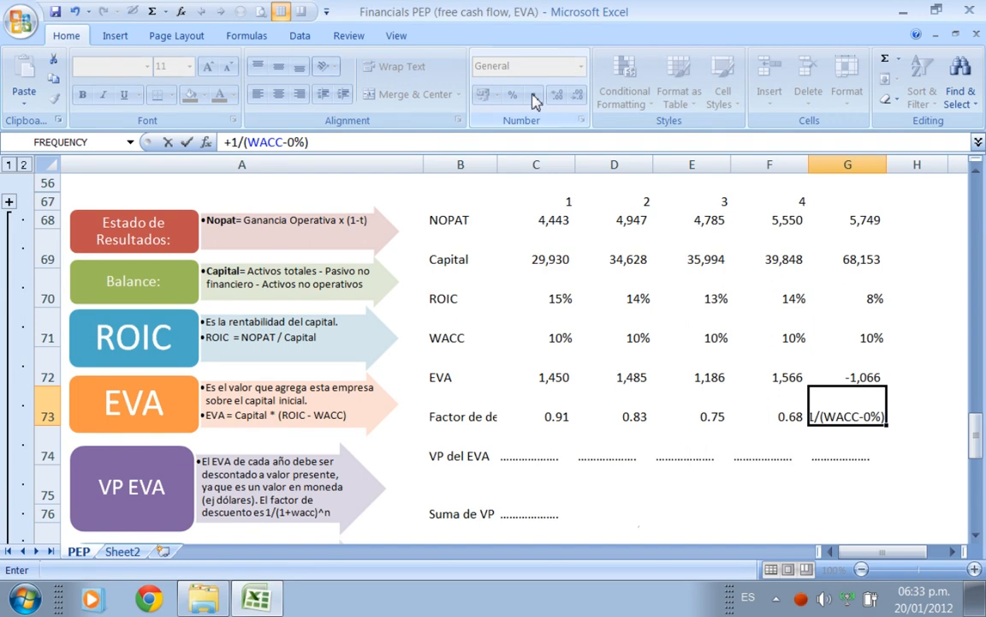
type("*")
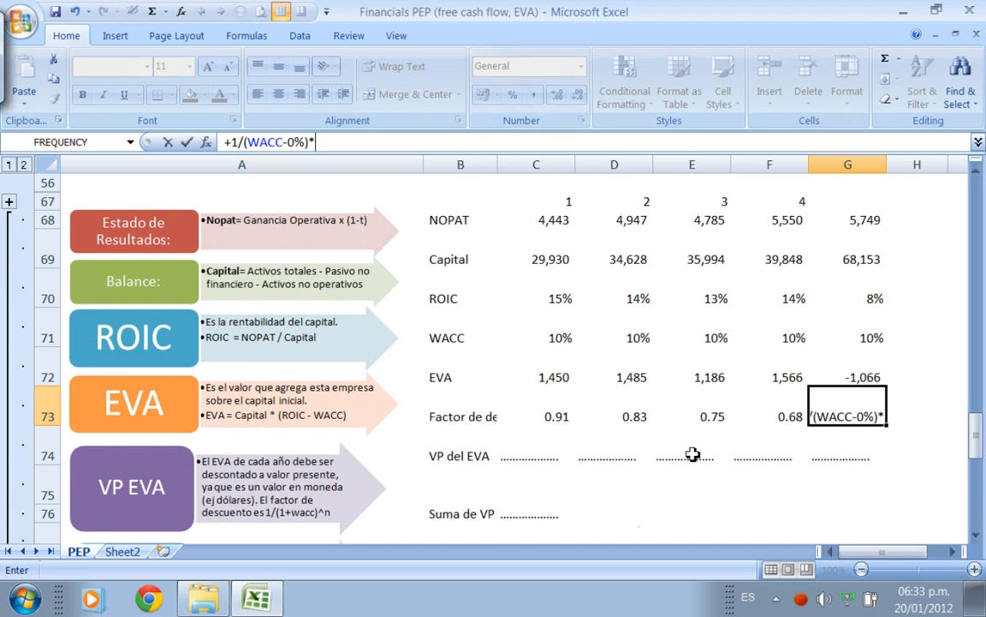
left_click(784, 415)
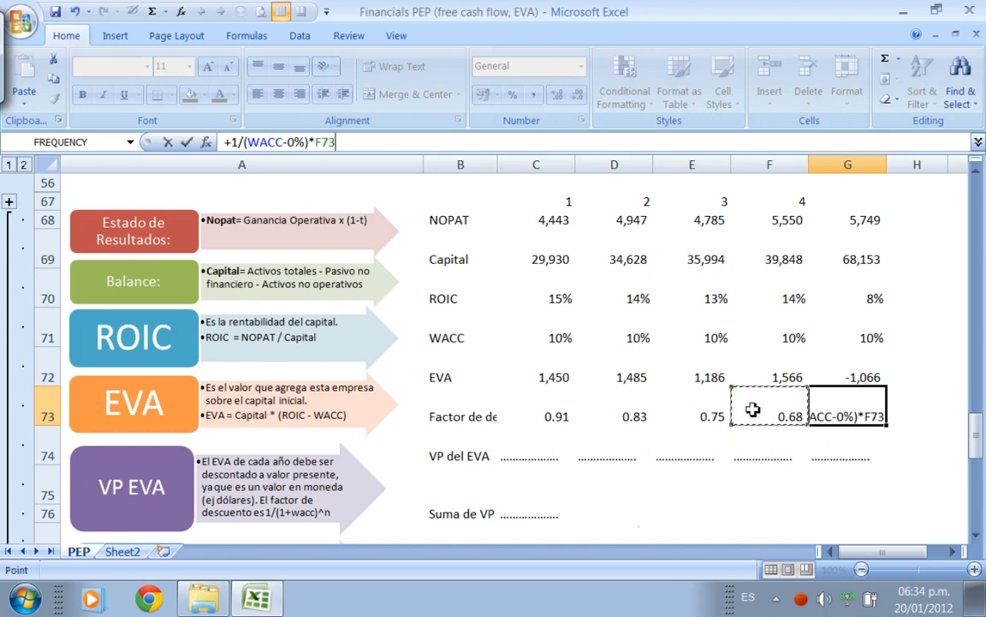
key("Return")
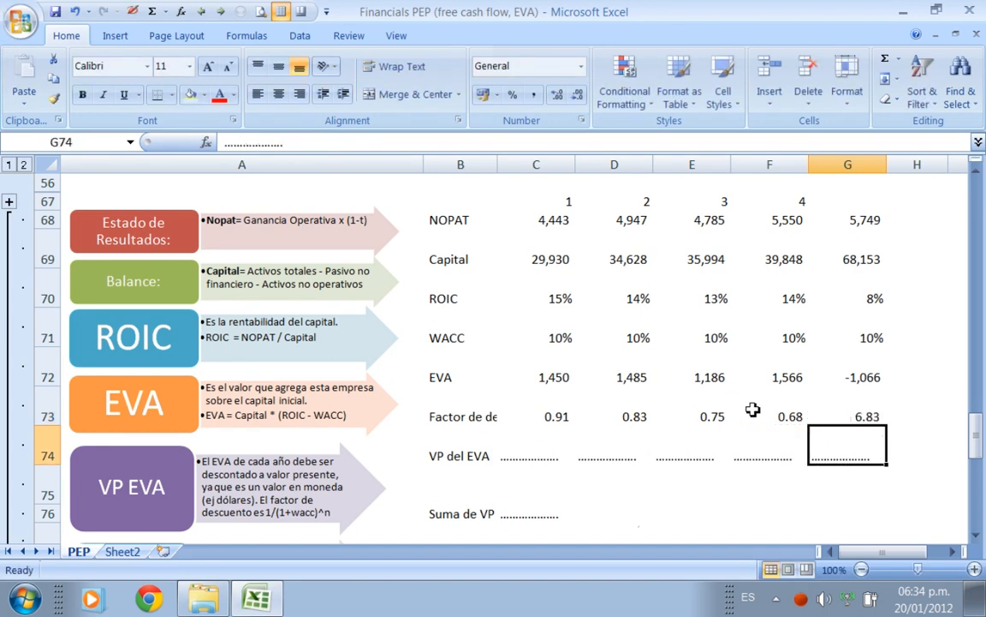
Calculate the first year's VP del EVA in C74 as EVA times discount factor, +C72*C73
key("Left")
key("Left")
key("Left")
key("Left")
type("+")
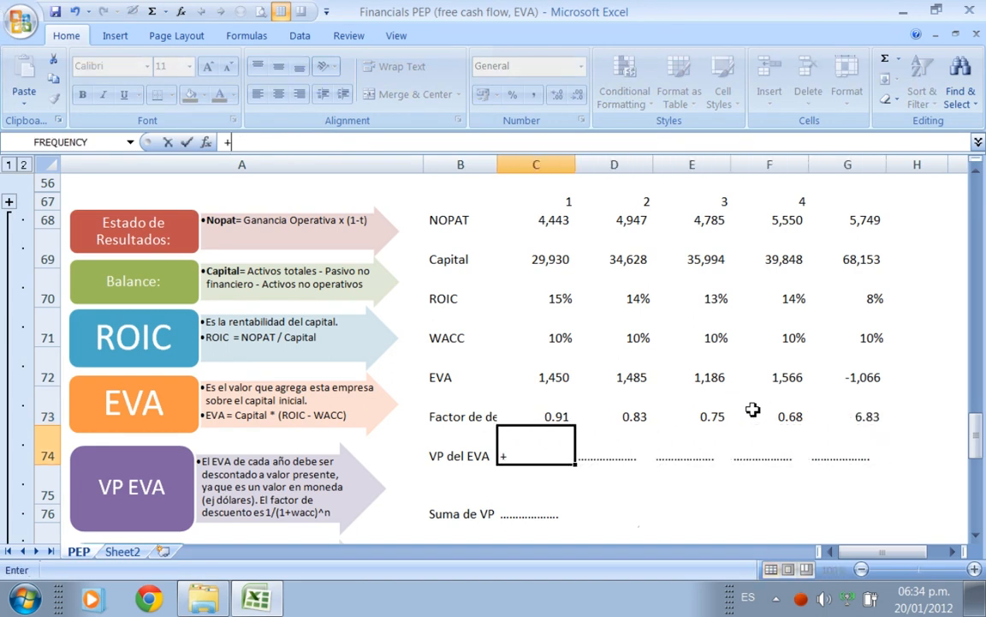
left_click(564, 377)
type("*")
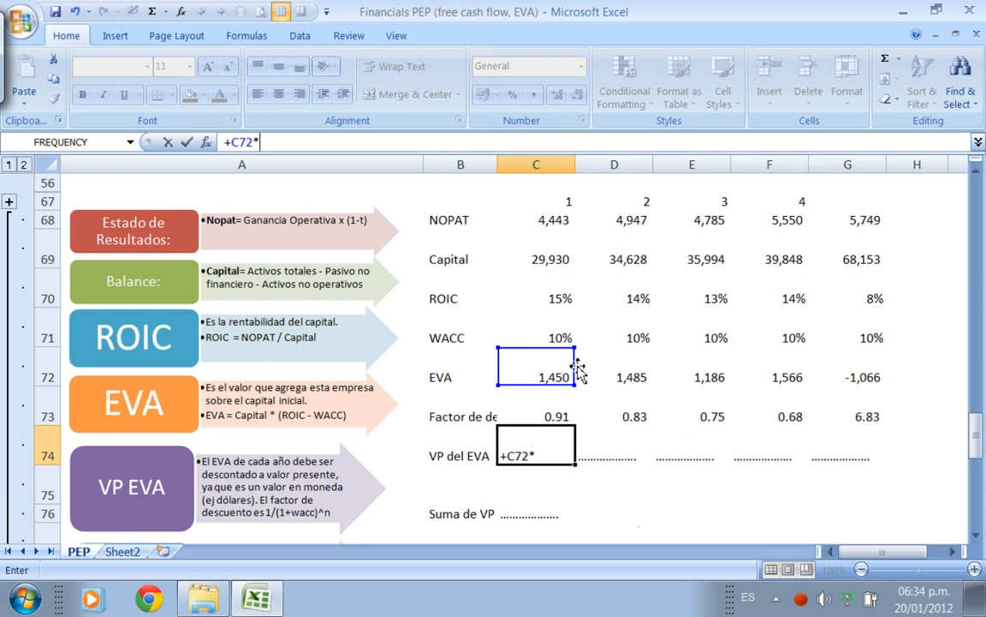
key("Up")
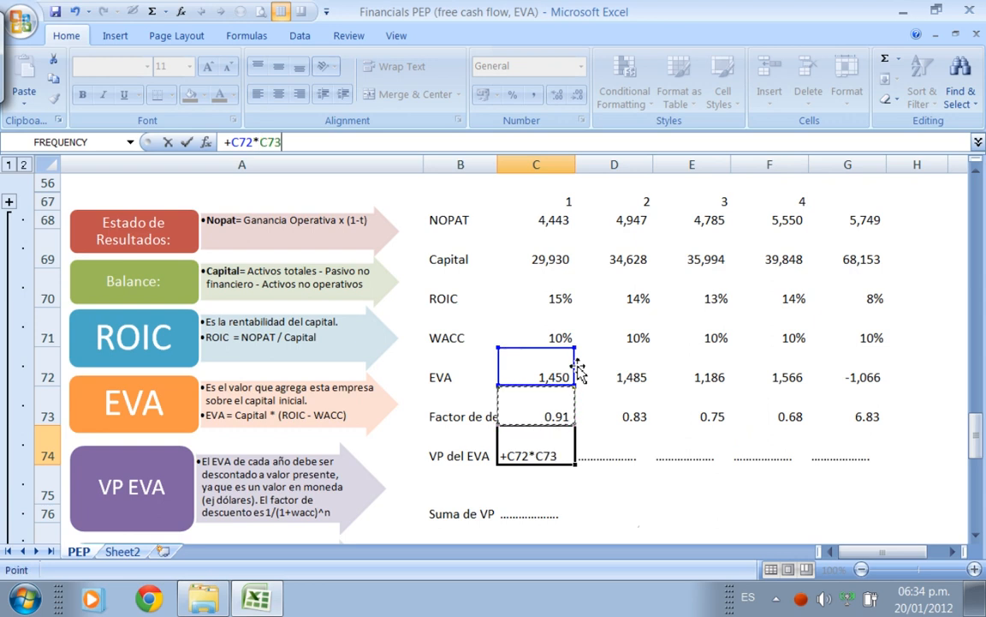
key("Return")
Copy the VP del EVA formula from C74 across to G74 and format the row with a thousands separator and no decimals
key("Up")
key("ctrl+c")
key("shift+Right")
key("shift+Right")
key("shift+Right")
key("shift+Right")
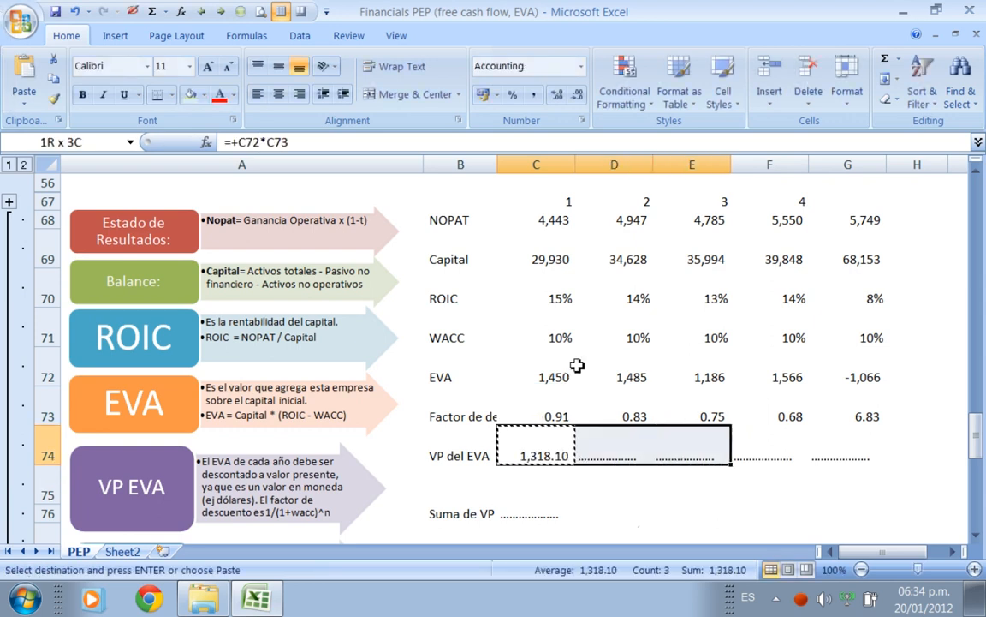
key("Return")
left_click(538, 96)
left_click(581, 89)
left_click(580, 90)
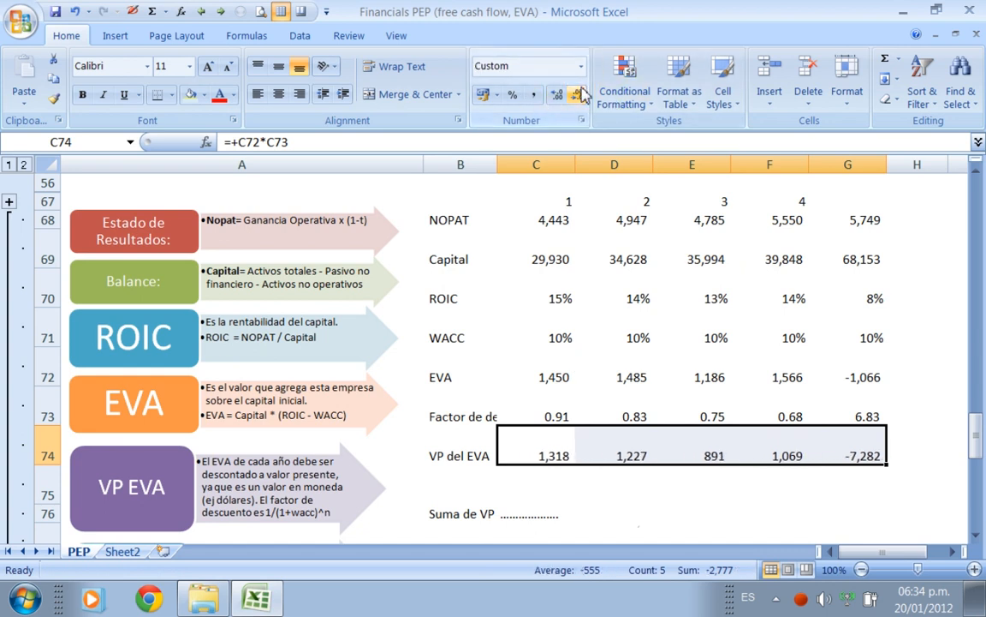
Total the present values of EVA in C76 with +SUM(C74:G74)
key("Down")
key("Down")
type("+SUM(")
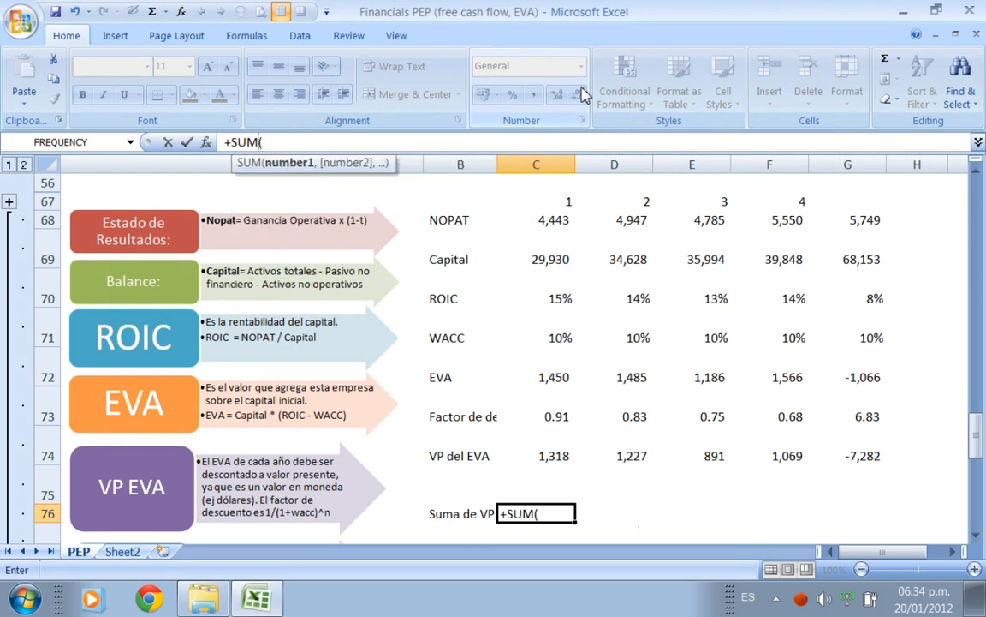
key("Up")
key("Up")
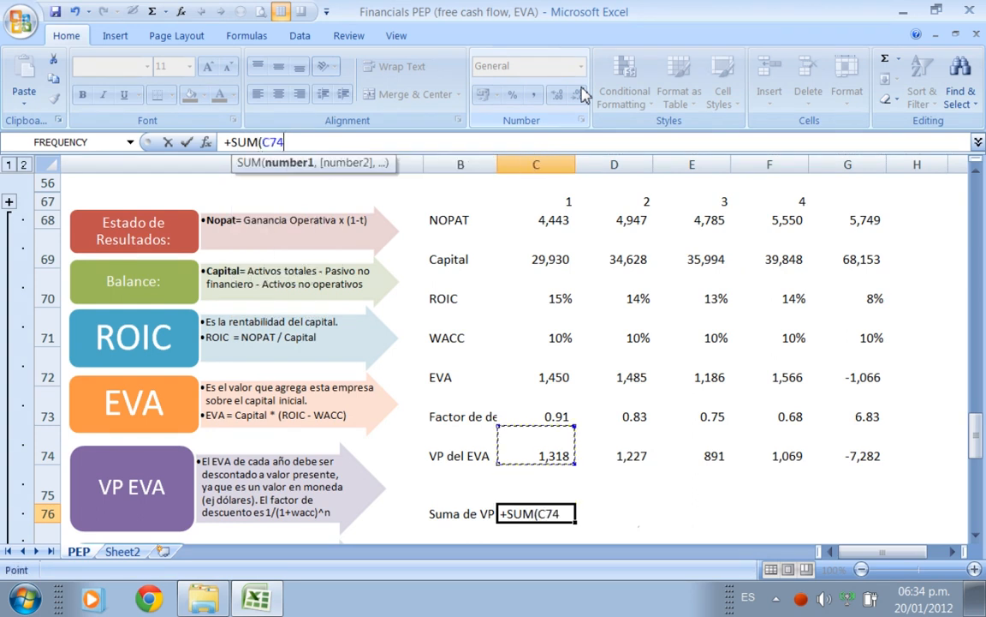
key("shift+Right")
key("shift+Right")
key("shift+Right")
key("shift+Right")
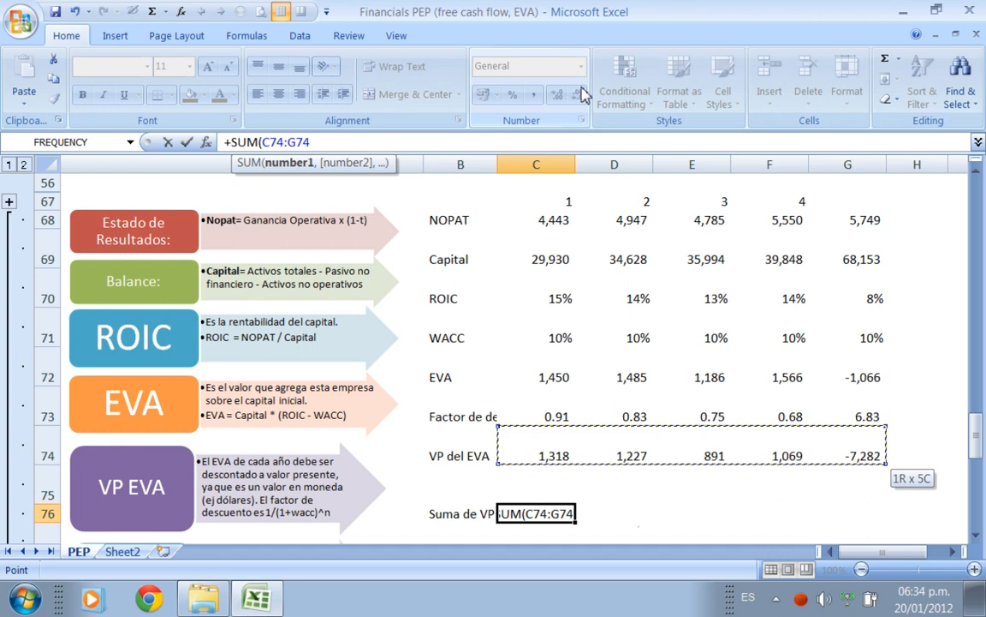
key("Return")
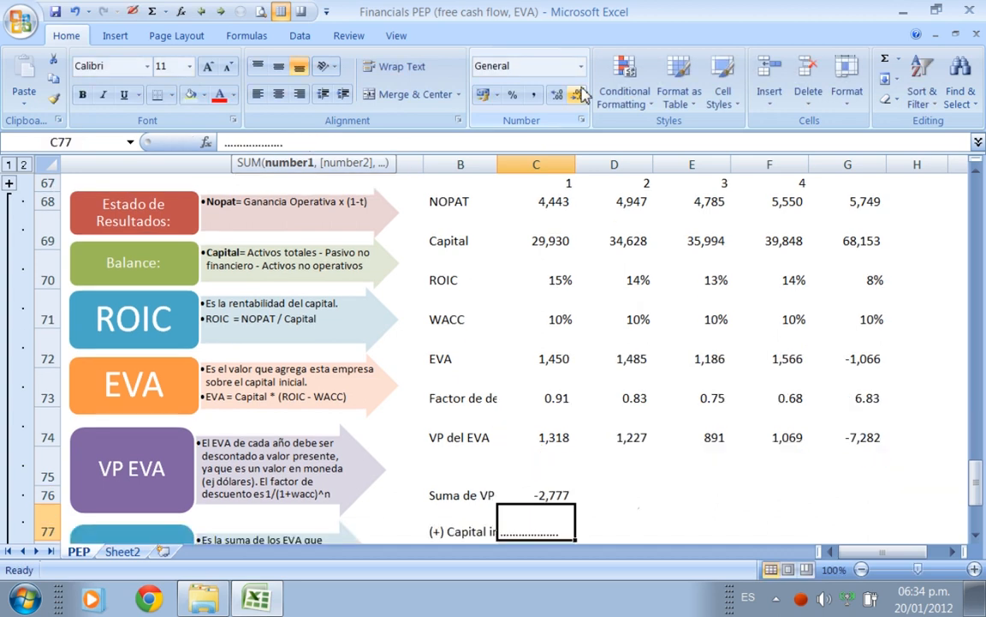
Review the cell range used by the formula in C76 that totals the present values of EVA
key("Up")
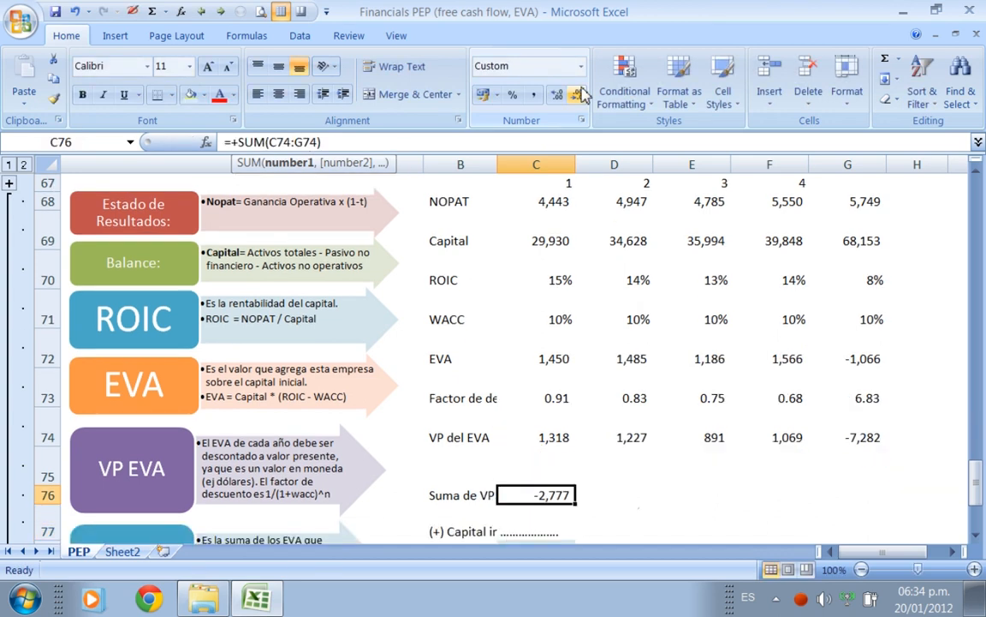
left_click(544, 142)
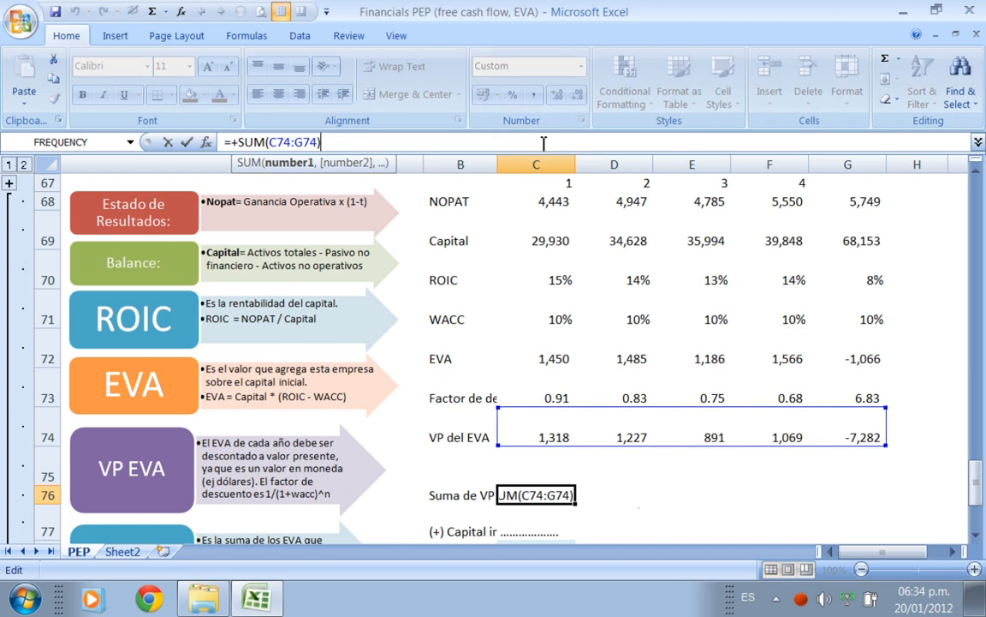
key("Return")
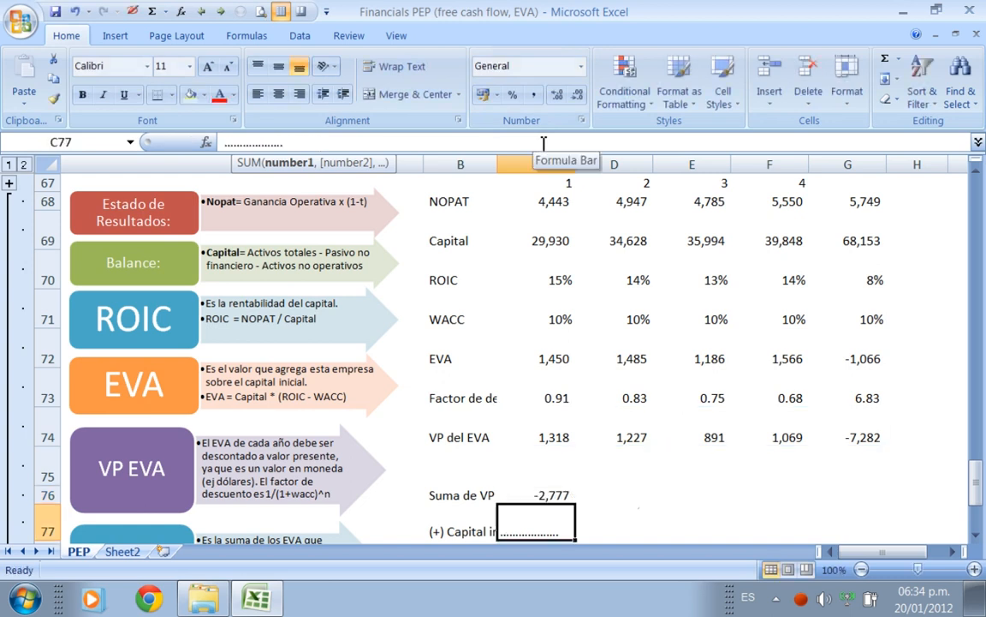
Bring the initial capital into C77 by referencing the first year's Capital with +C69
key("Down")
key("Down")
key("Up")
key("Up")
type("+")
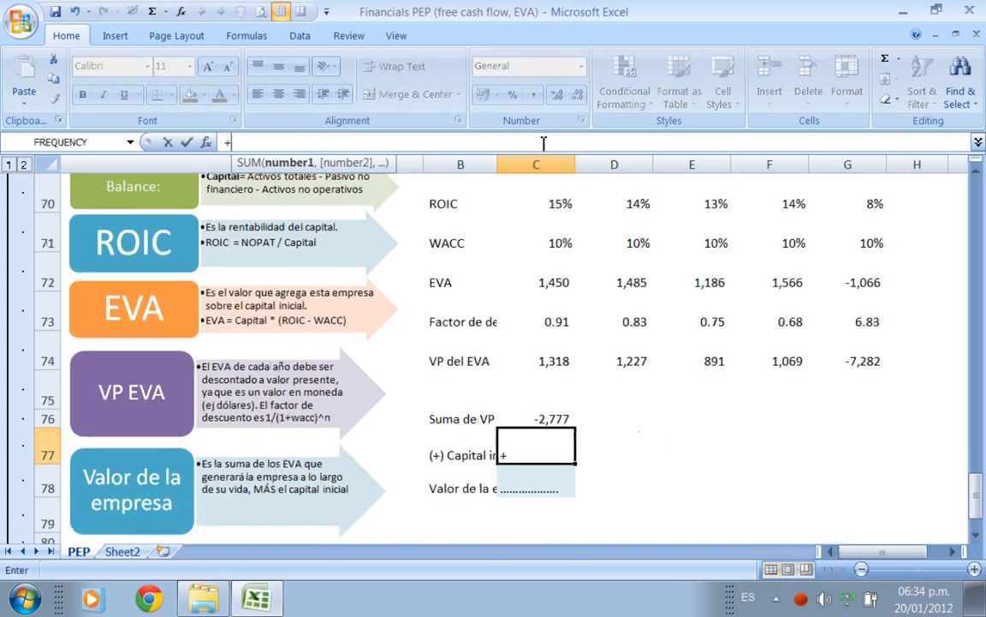
left_click(558, 281)
key("Up")
key("Up")
key("Up")
key("Up")
key("Down")
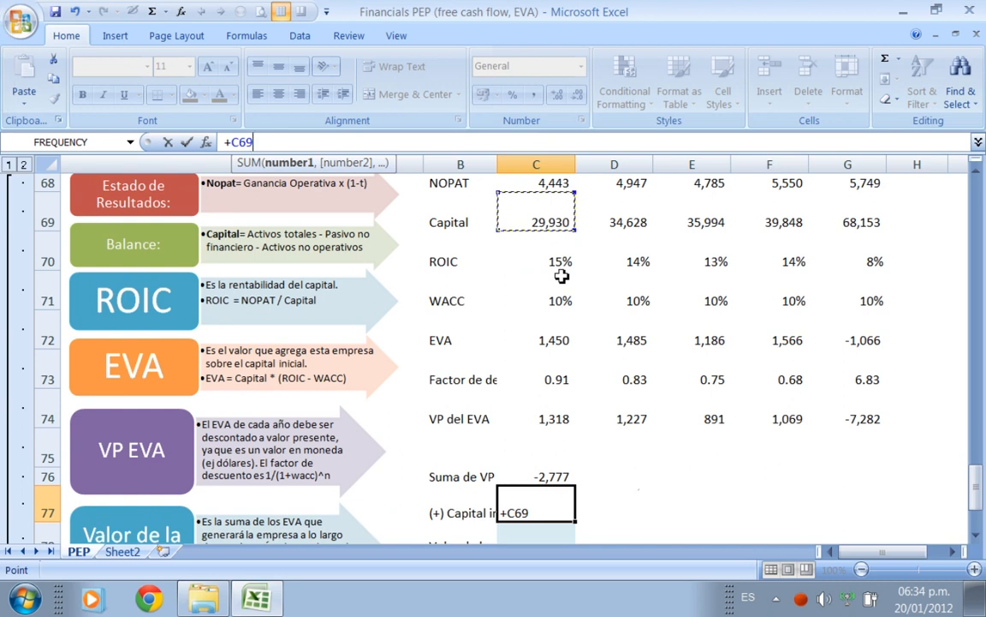
key("Return")
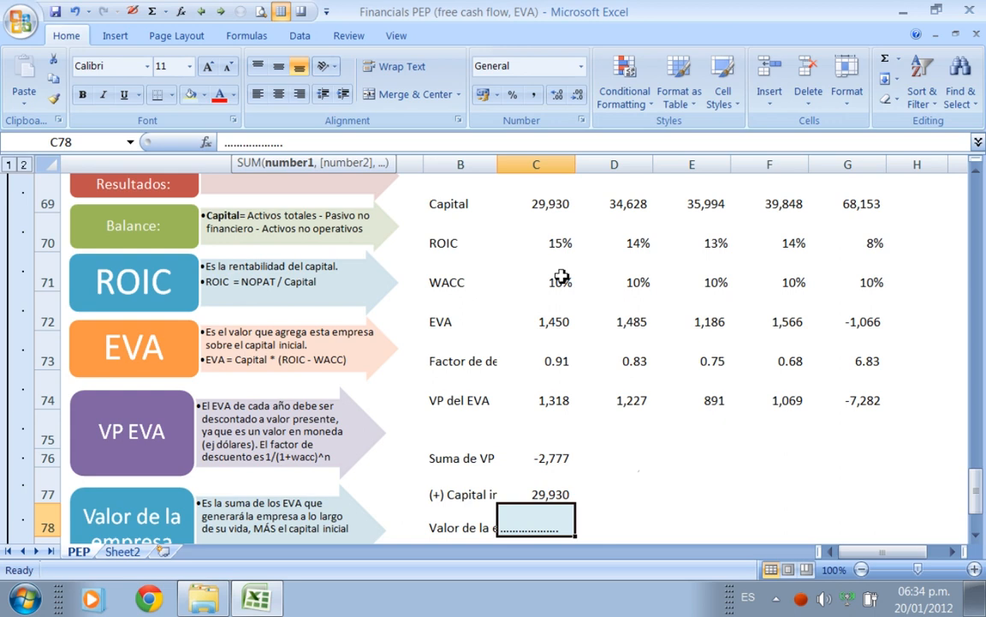
Calculate the company value in C78 with +C77+C76 and display it with one decimal place
type("+")
key("Up")
type("+")
key("Up")
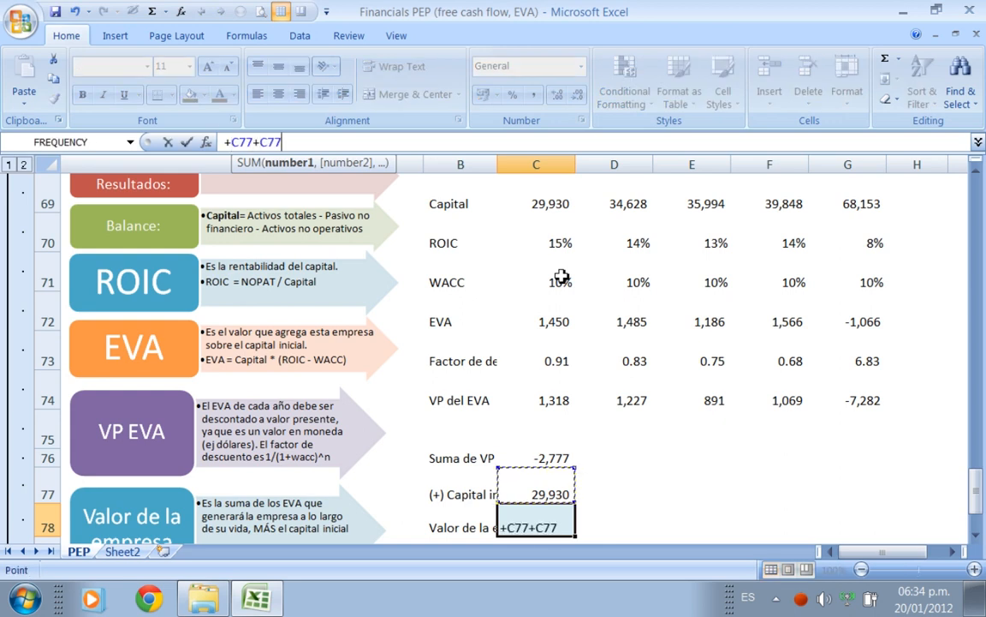
key("Return")
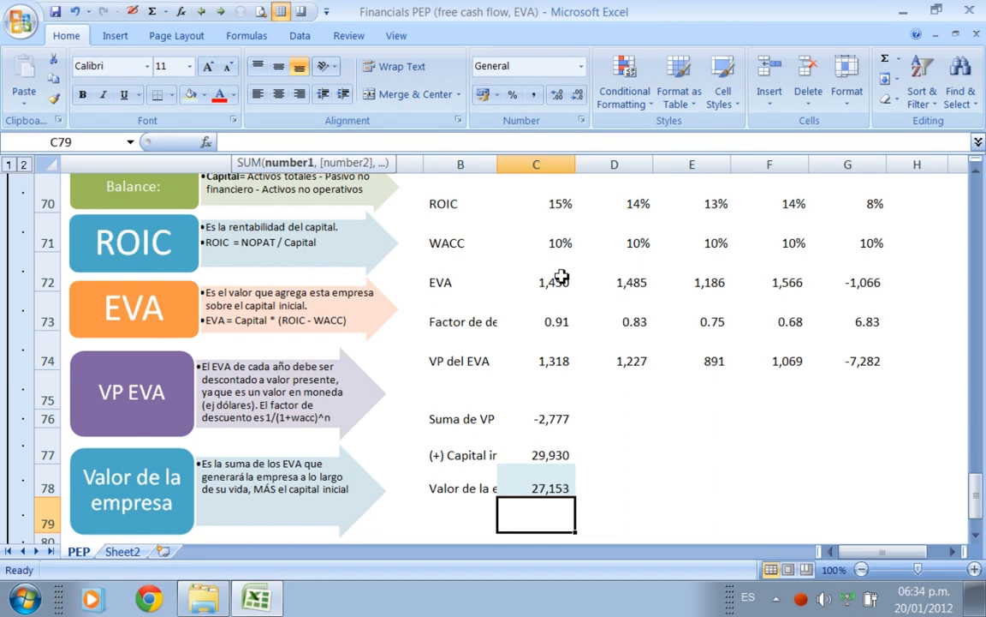
key("Up")
left_click(557, 94)
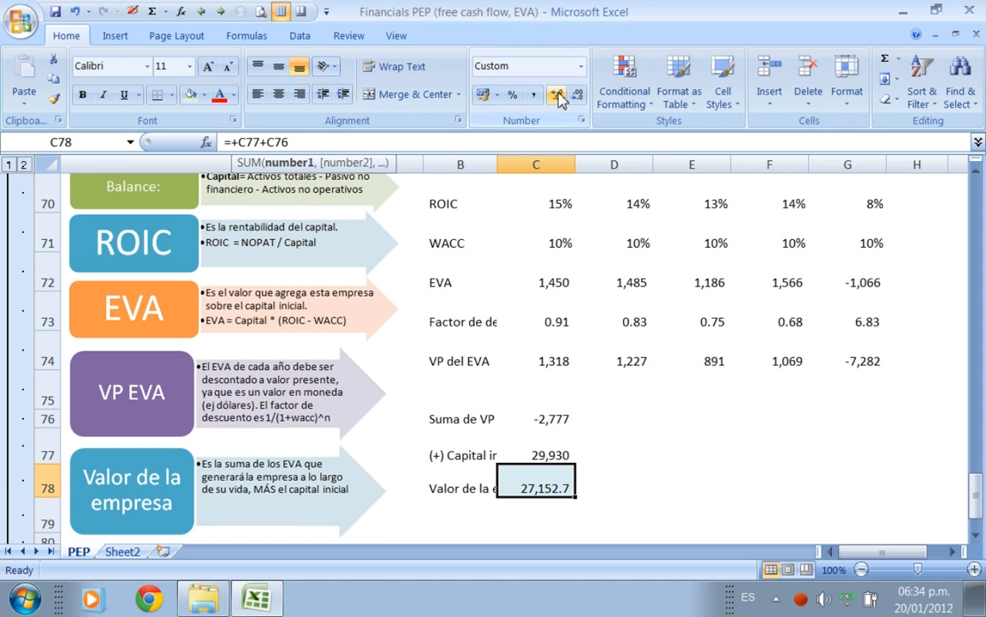